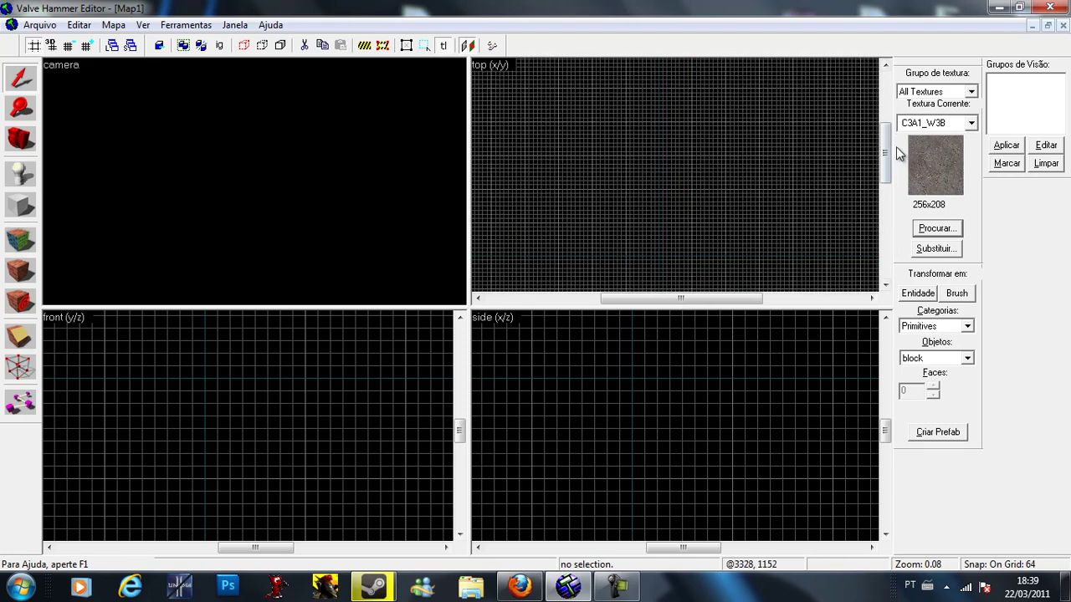
drag(889, 140, 887, 159)
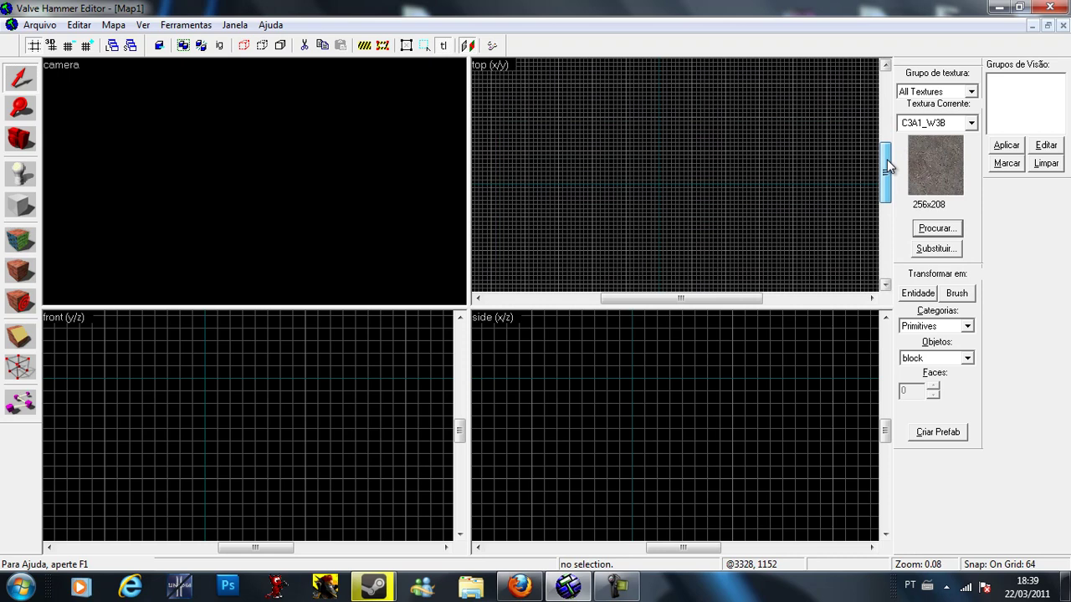
drag(887, 159, 887, 159)
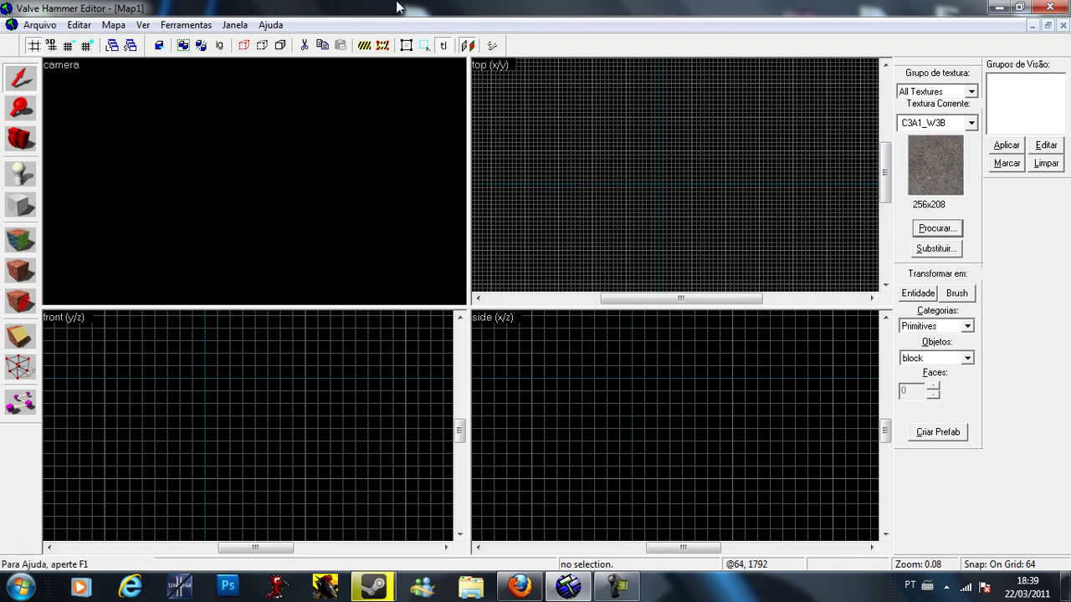
click(39, 24)
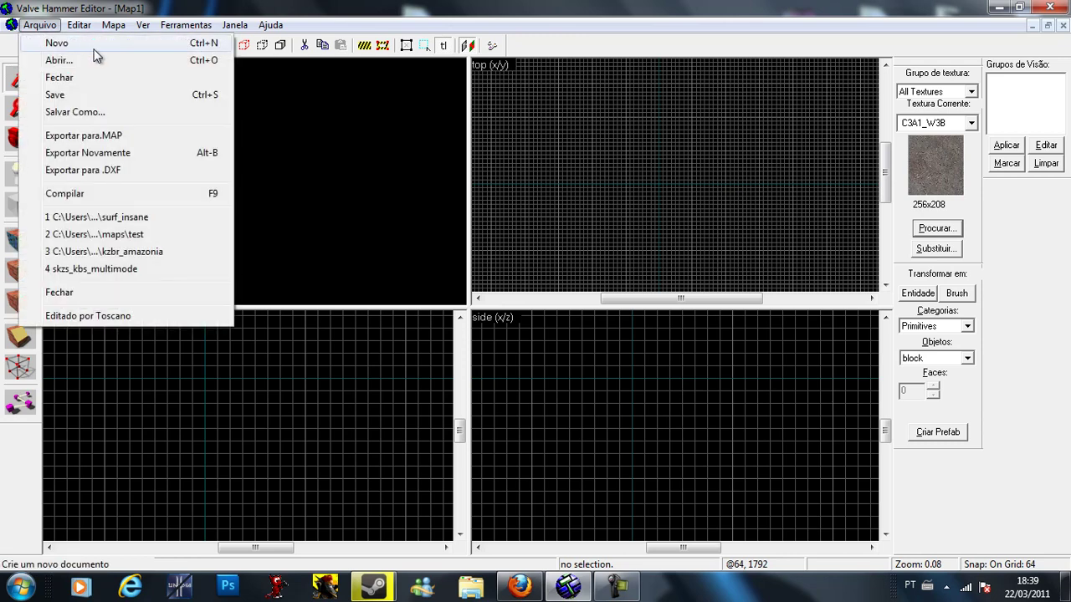
click(540, 105)
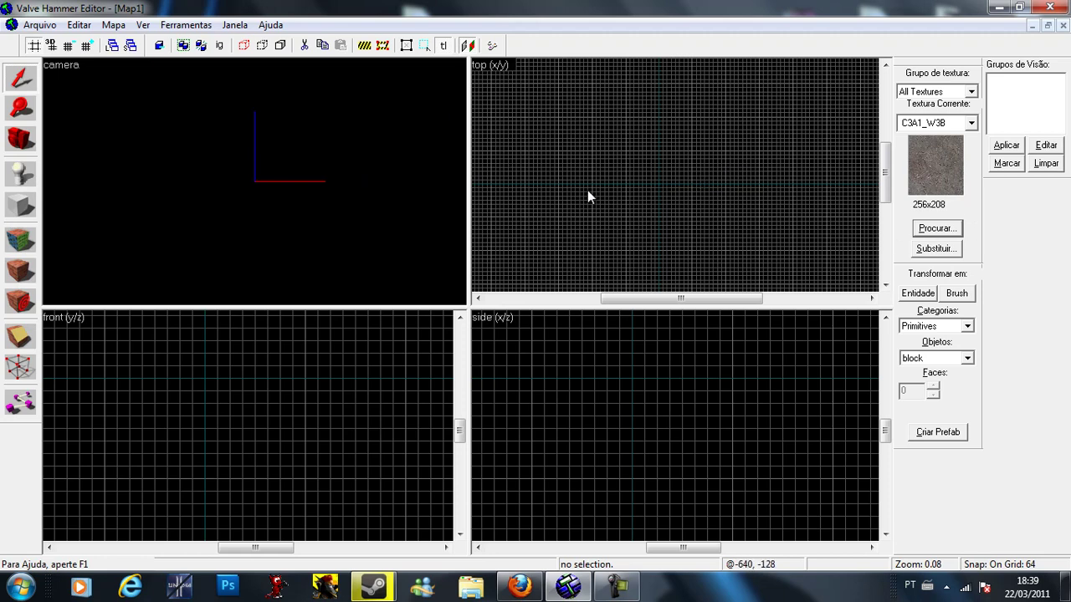
Activate the block creation tool and choose C3A1_W5D as the current texture.
click(27, 204)
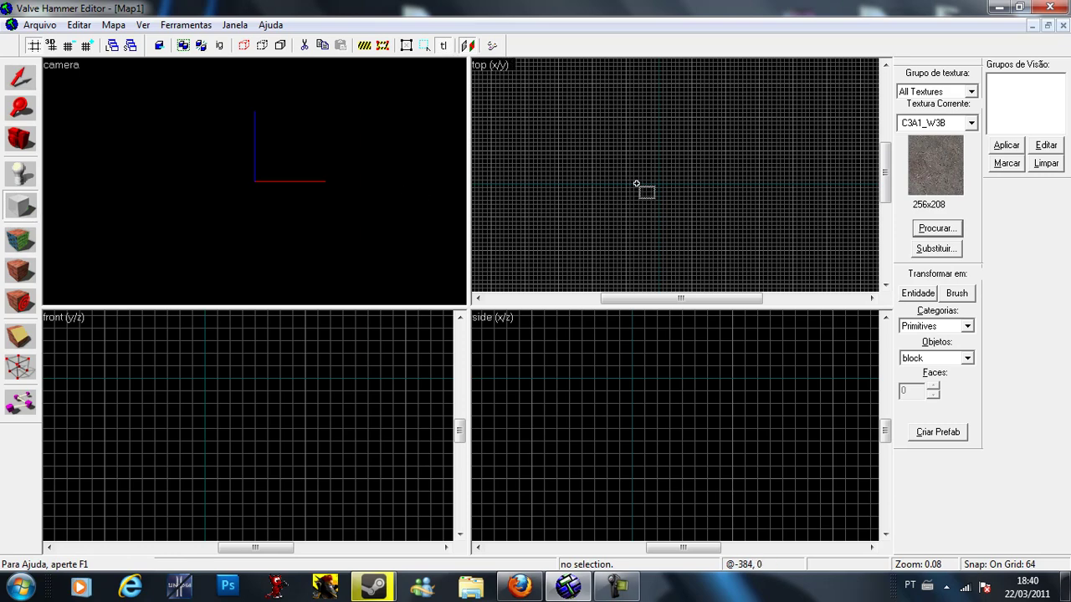
click(937, 229)
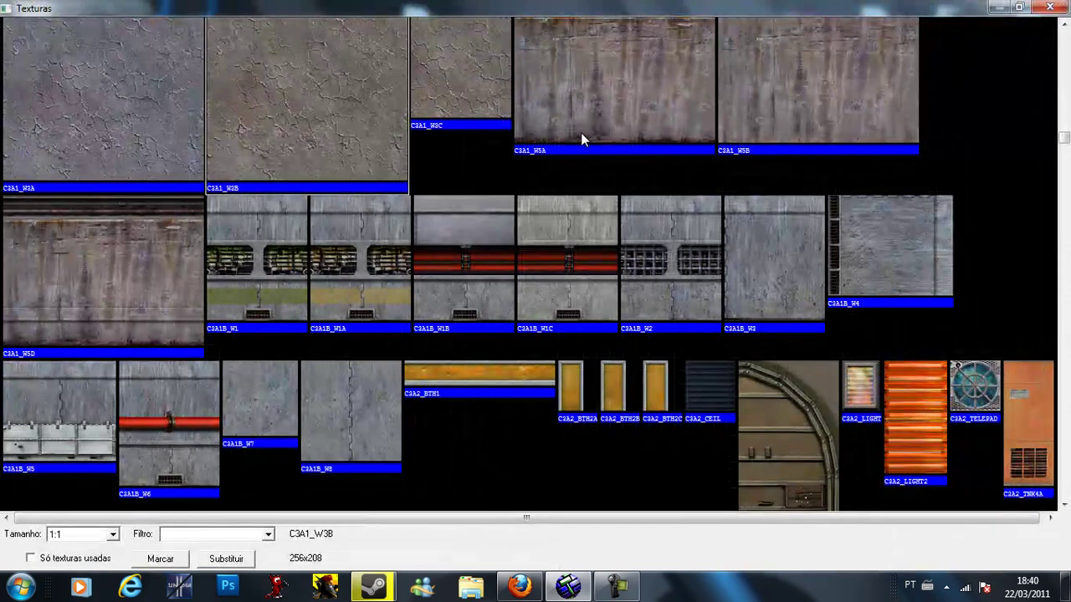
double_click(137, 249)
Reduce the snapping grid size to 4 units.
scroll(637, 186, up, 1)
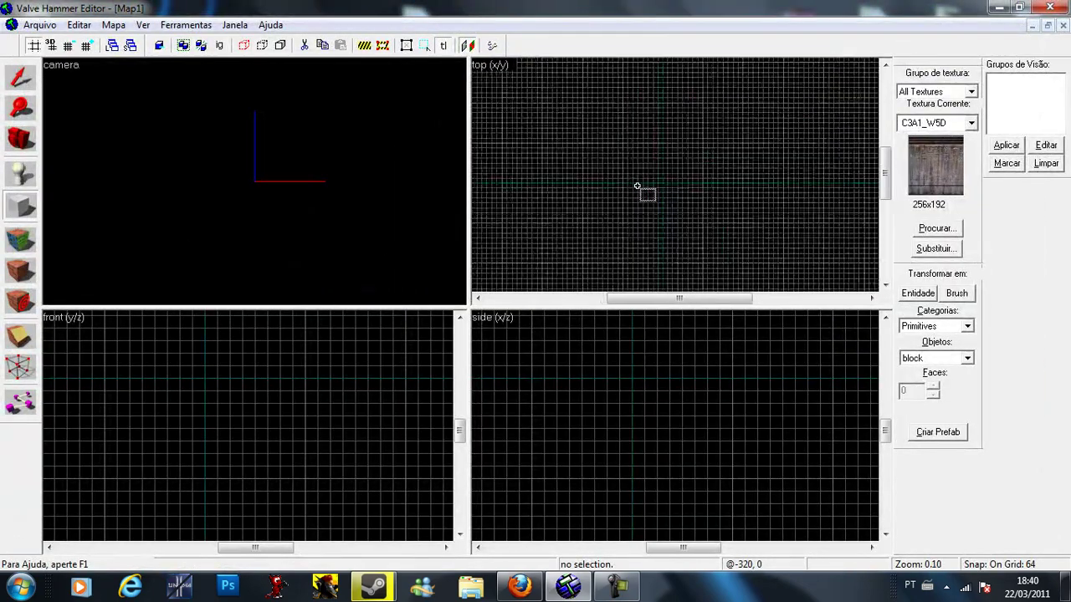
scroll(637, 187, up, 4)
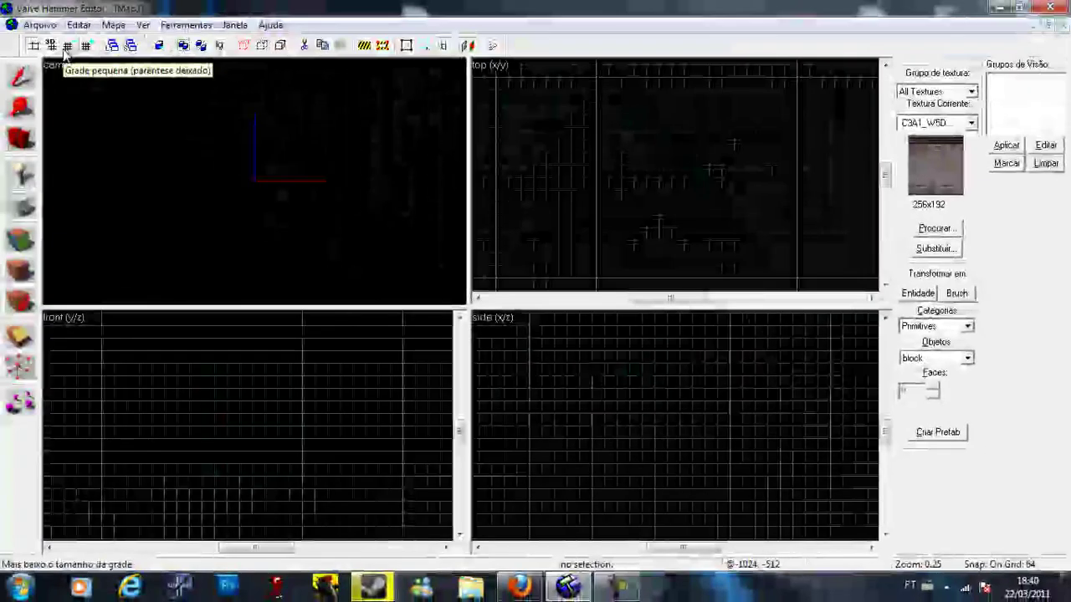
click(66, 46)
click(66, 46)
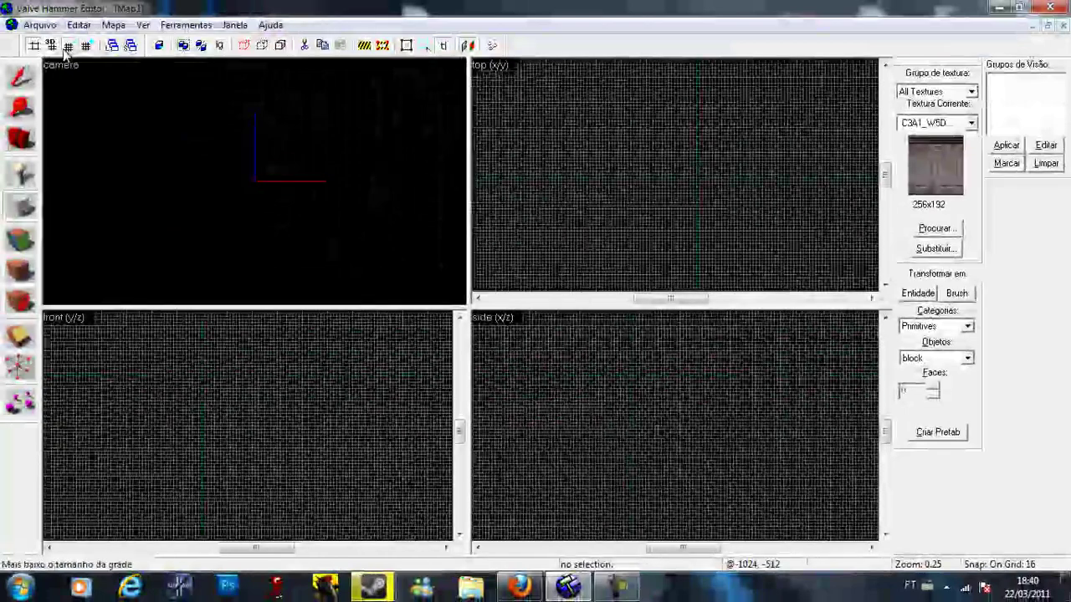
click(66, 46)
click(67, 46)
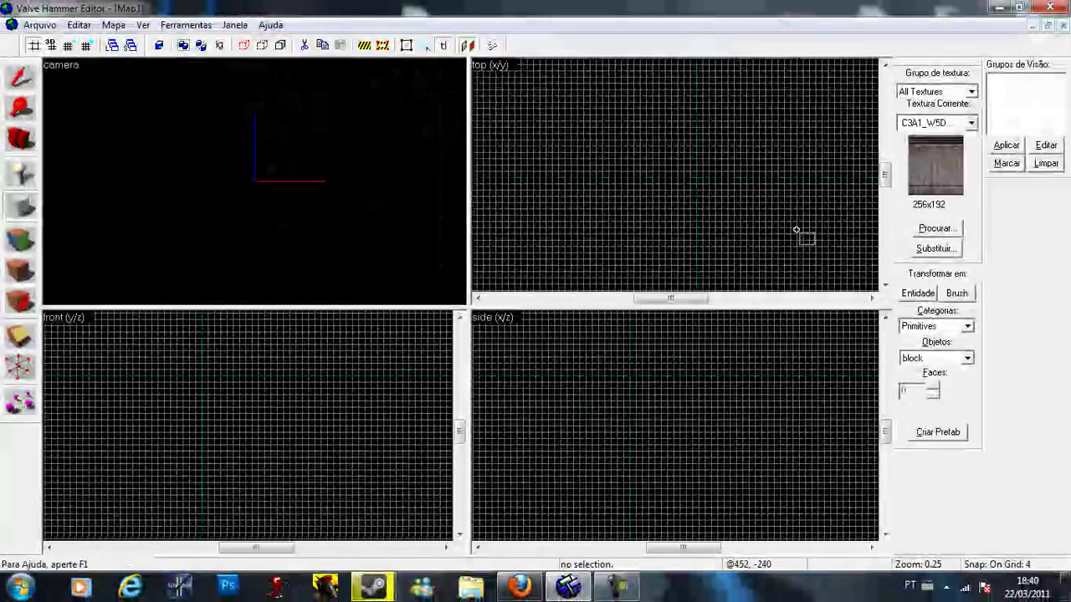
Create a wall block 16 wide, 224 long and 128 high, running north to south in the top view.
scroll(710, 171, up, 2)
scroll(710, 171, up, 6)
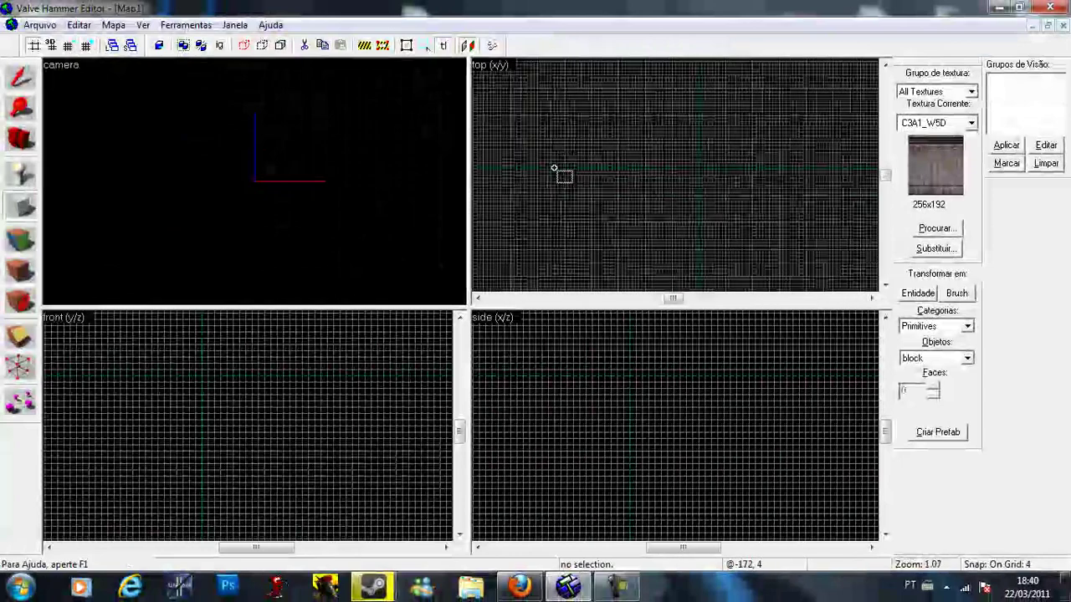
scroll(561, 172, down, 2)
scroll(521, 179, up, 2)
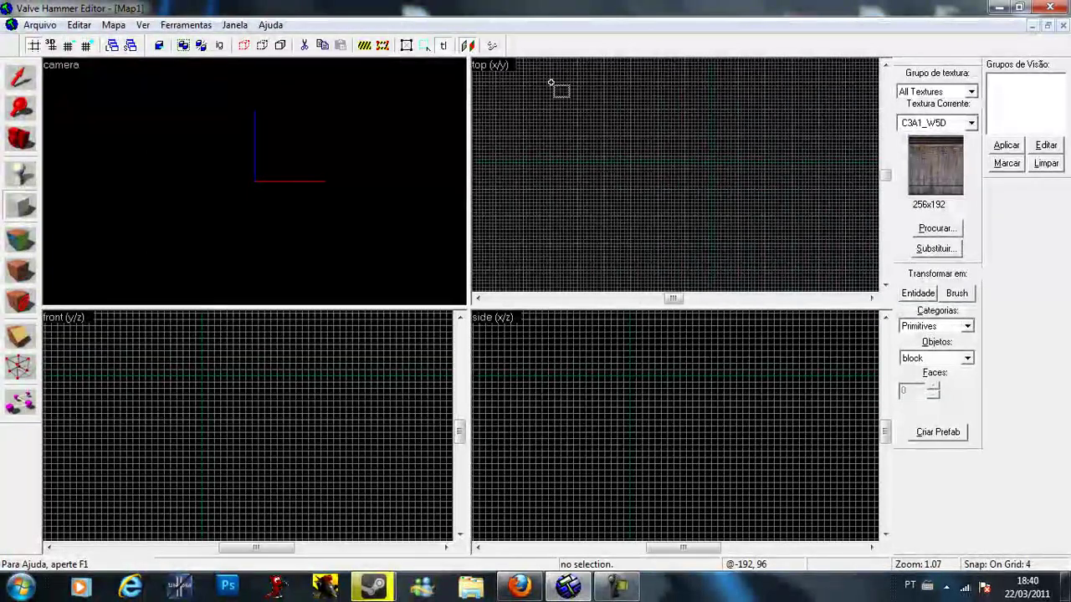
click(551, 83)
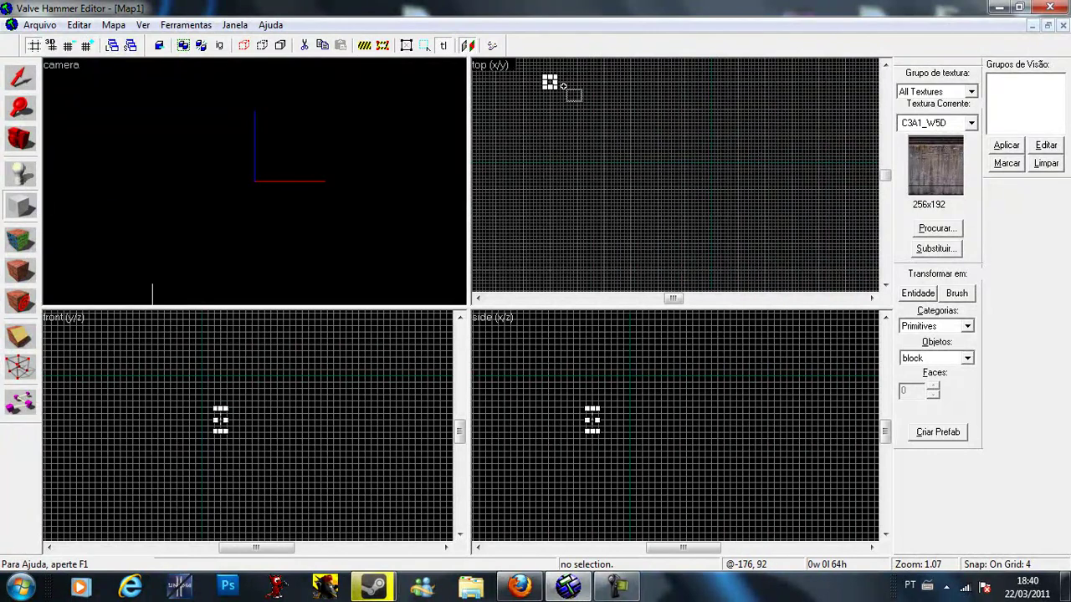
drag(549, 81, 568, 277)
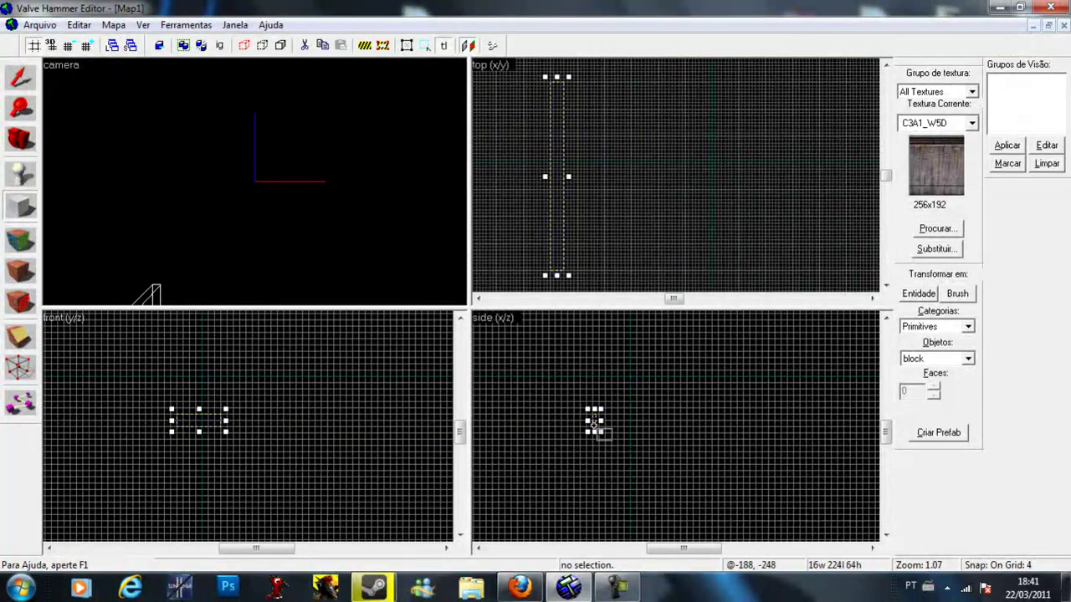
scroll(595, 422, up, 8)
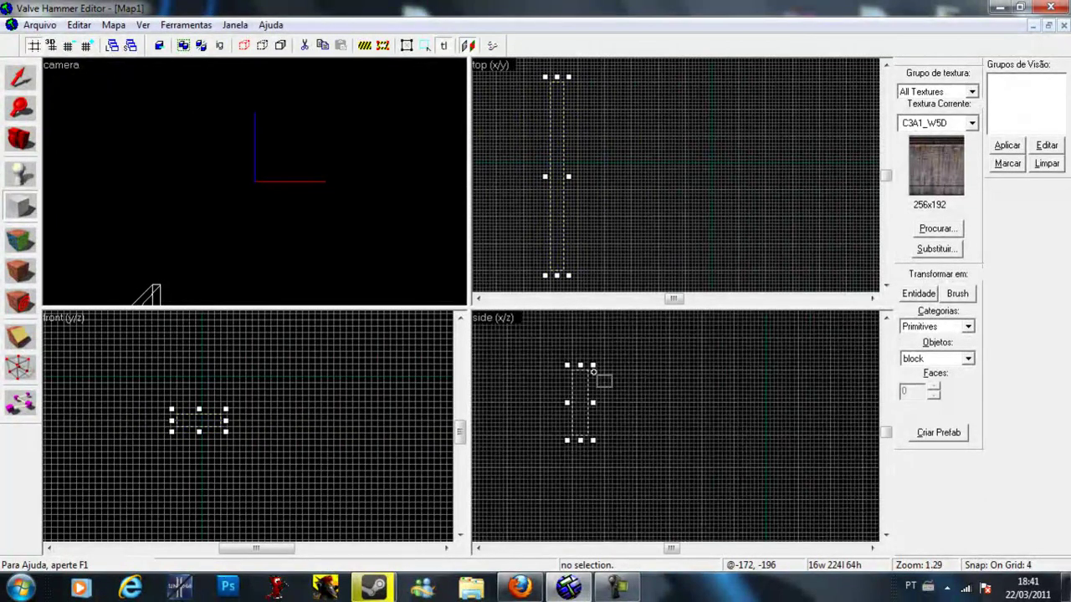
drag(578, 361, 617, 382)
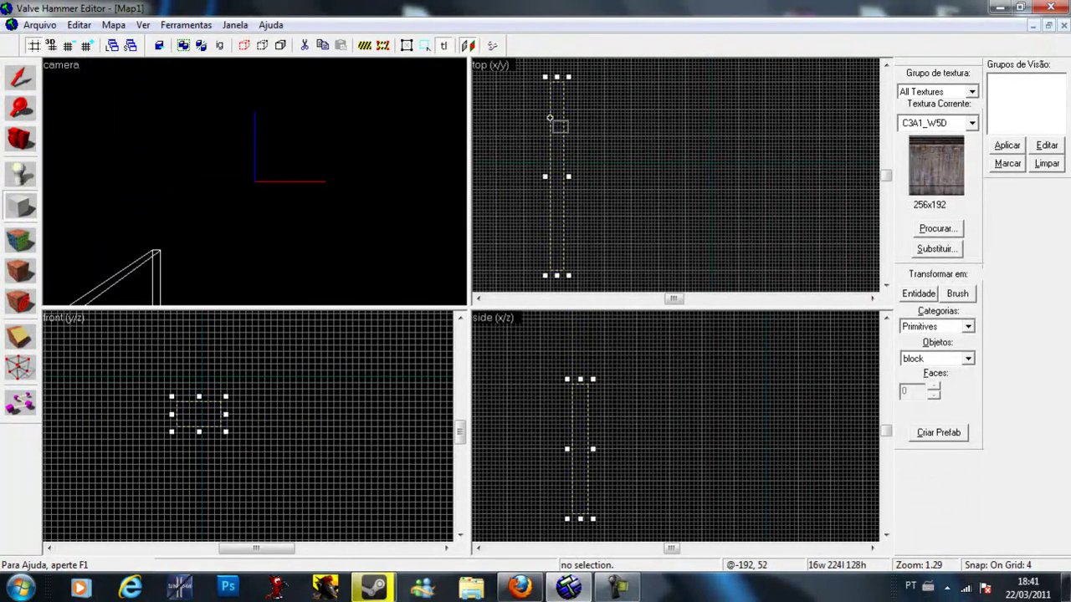
key(Return)
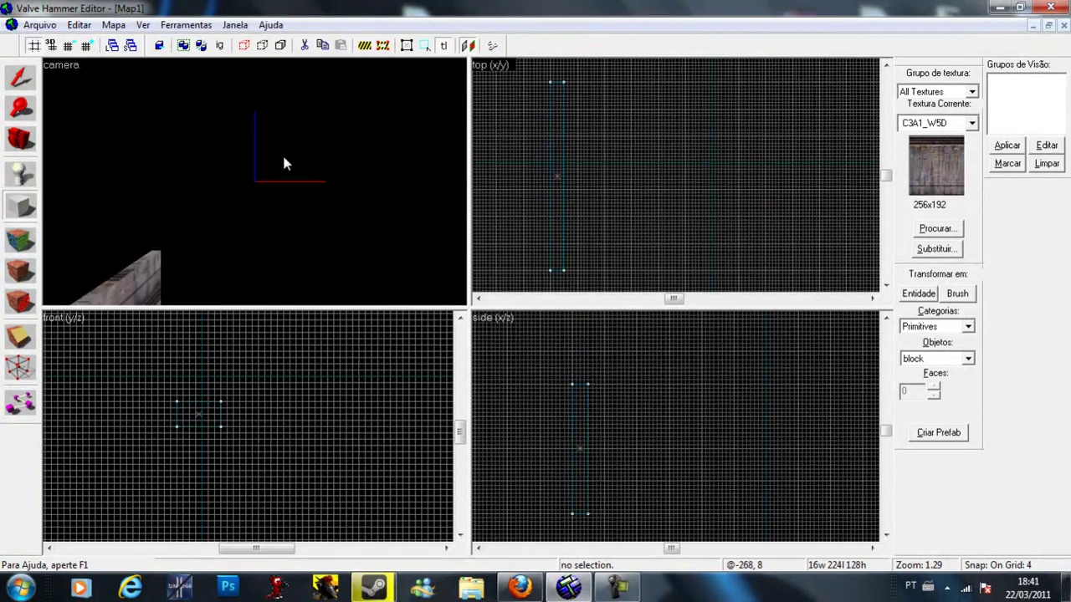
Select the wall and place a parallel copy east of it in the top view, leaving a gap of about 192 units.
scroll(238, 161, down, 5)
key(Down)
key(Left)
scroll(239, 163, up, 5)
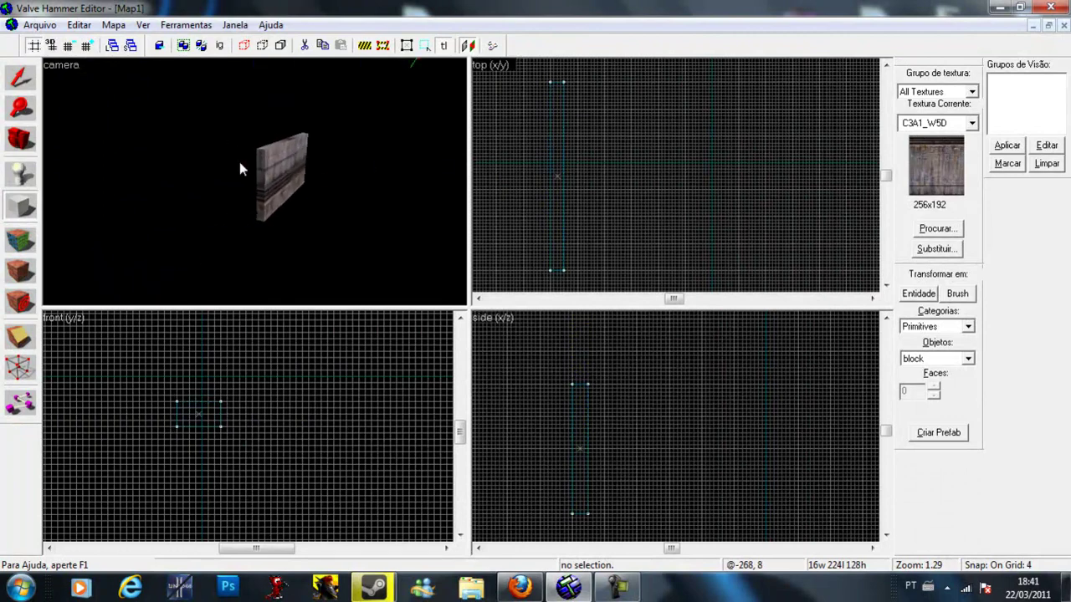
click(21, 79)
click(322, 135)
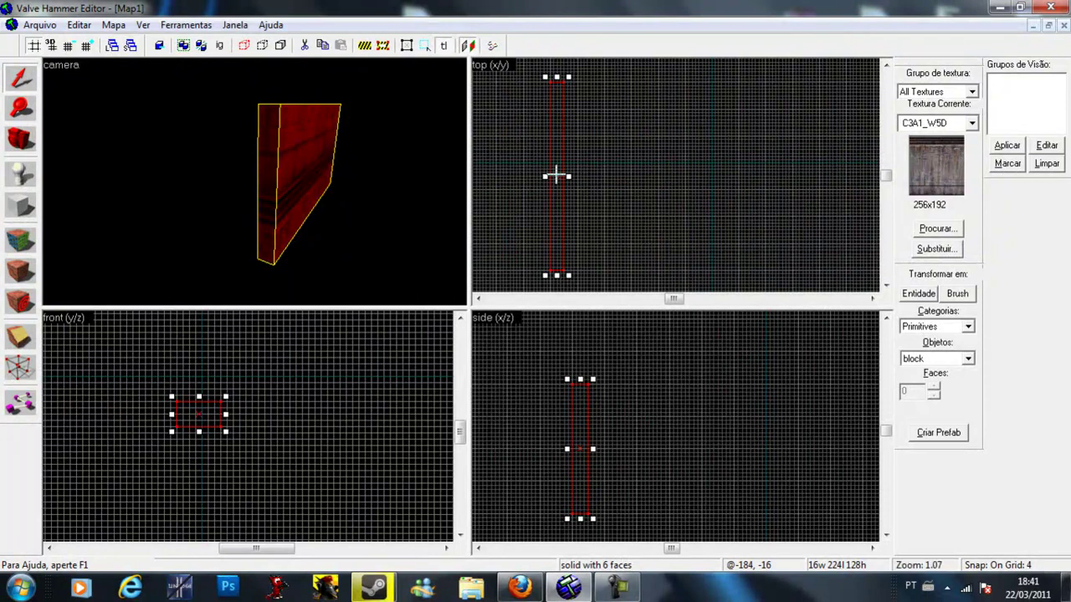
drag(556, 175, 731, 173)
scroll(314, 174, down, 2)
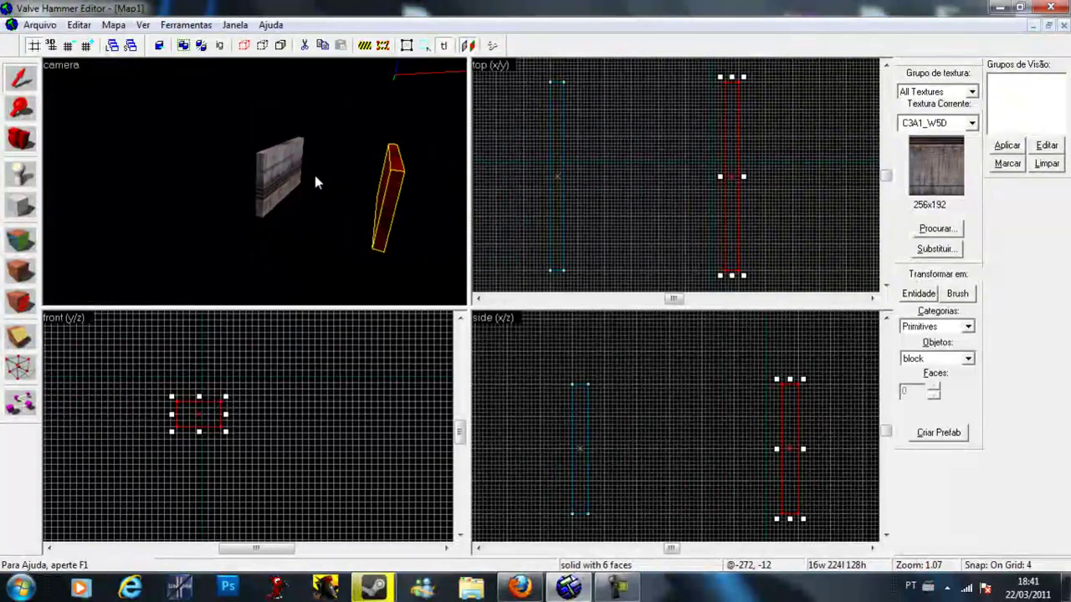
Add a cross wall 192 wide, 16 long and 128 high, closing the north end between the two side walls.
scroll(378, 179, up, 1)
key(d)
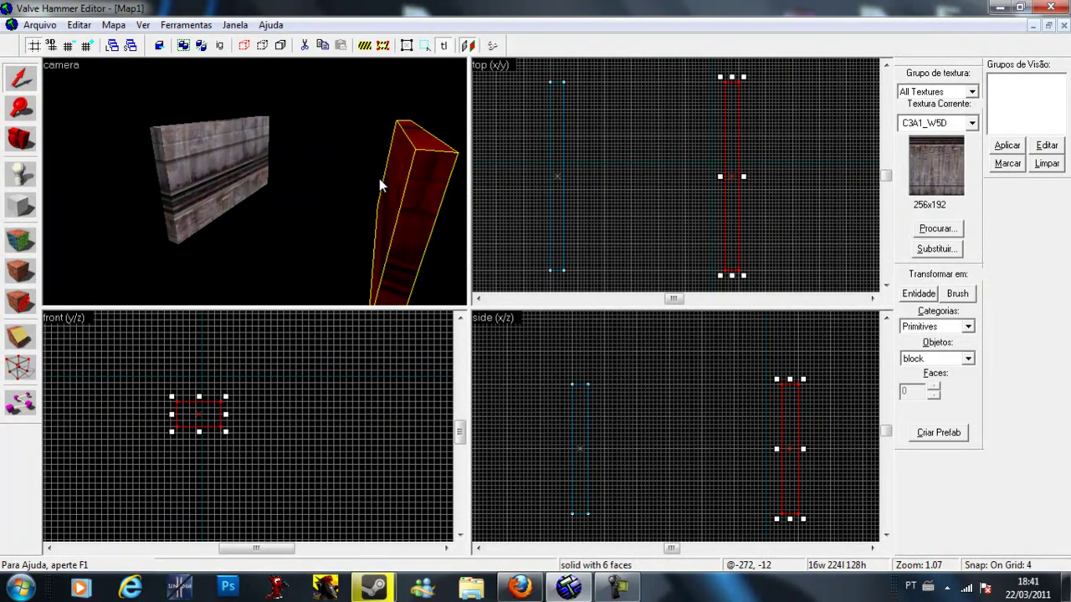
key(Right)
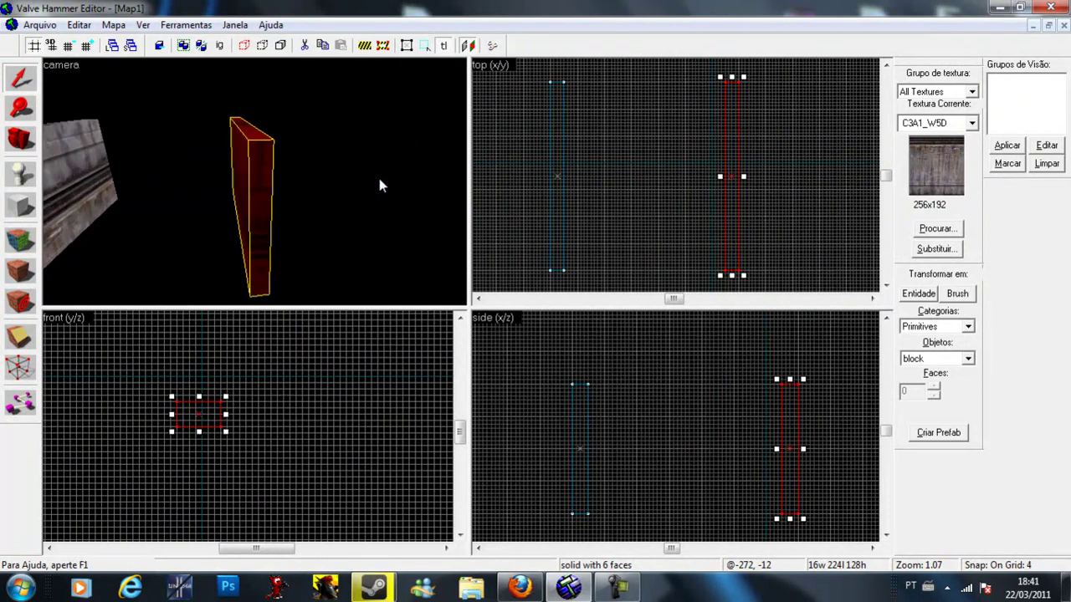
key(a)
key(Right)
key(a)
key(a)
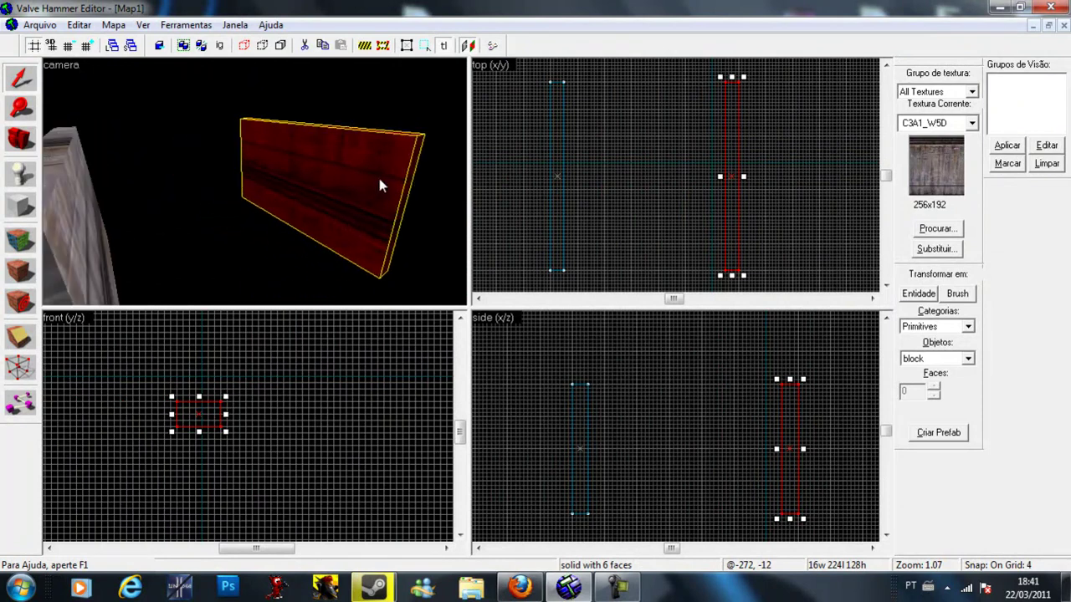
key(s)
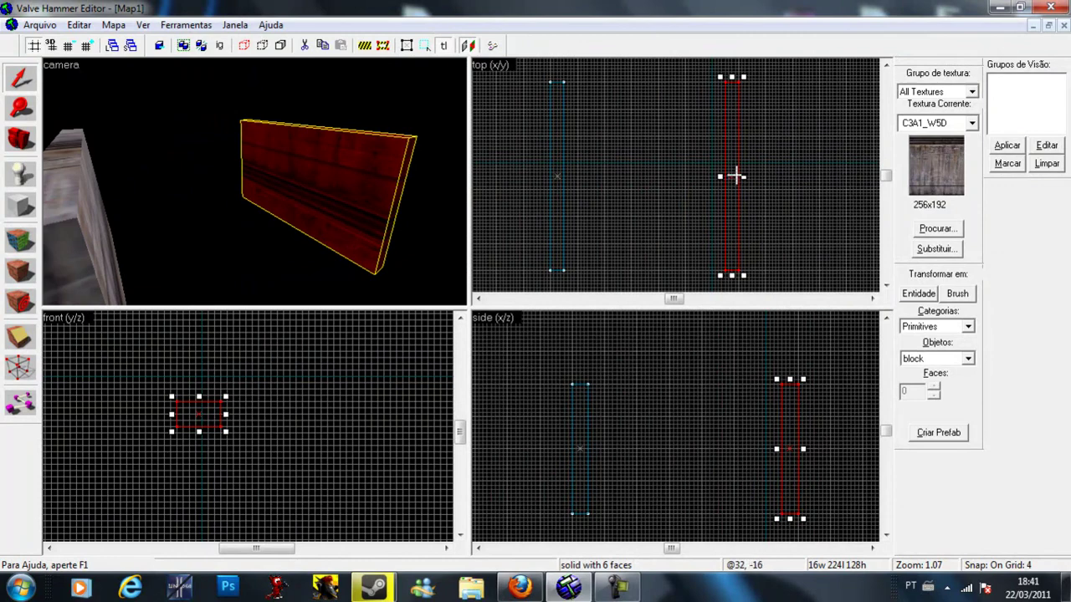
drag(736, 175, 598, 187)
scroll(698, 227, down, 2)
scroll(633, 179, up, 3)
scroll(598, 187, down, 1)
scroll(597, 187, down, 3)
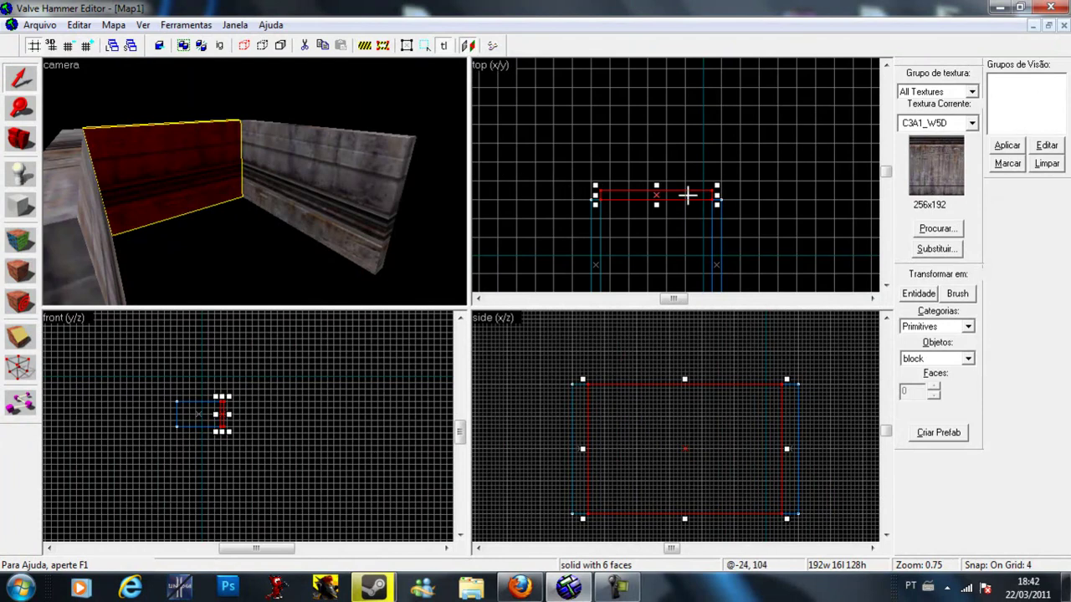
Copy the cross wall to the south end of the two side walls and clear the selection.
mouse_move(687, 195)
mouse_down()
mouse_move(694, 363)
mouse_move(748, 248)
mouse_move(688, 242)
mouse_up()
click(376, 120)
scroll(280, 99, down, 2)
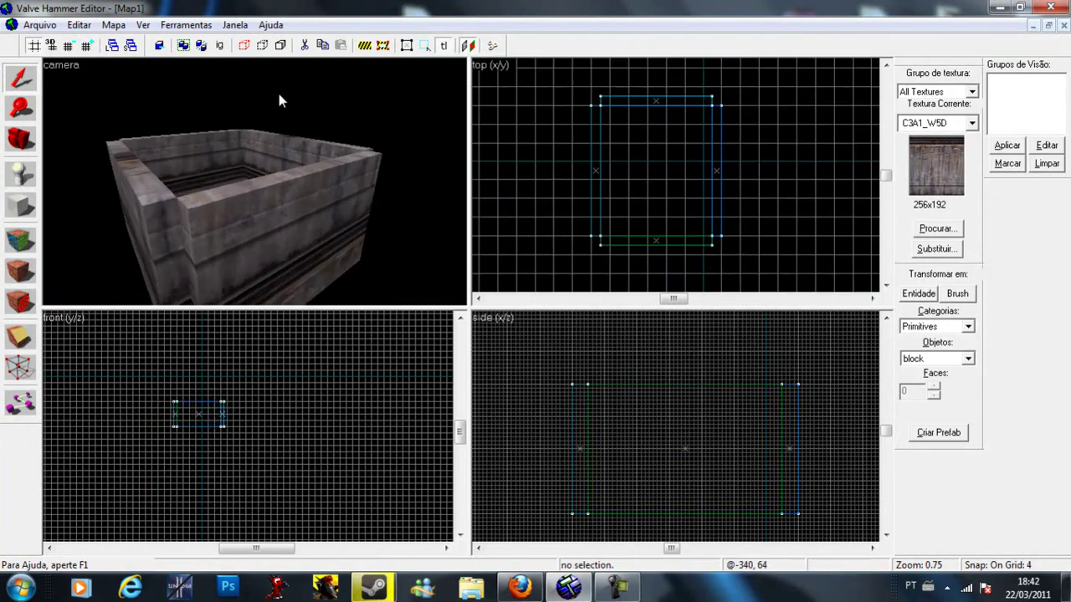
Examine the four-walled enclosure in the camera view from inside, outside and above, including its corners and open floor.
scroll(279, 93, up, 8)
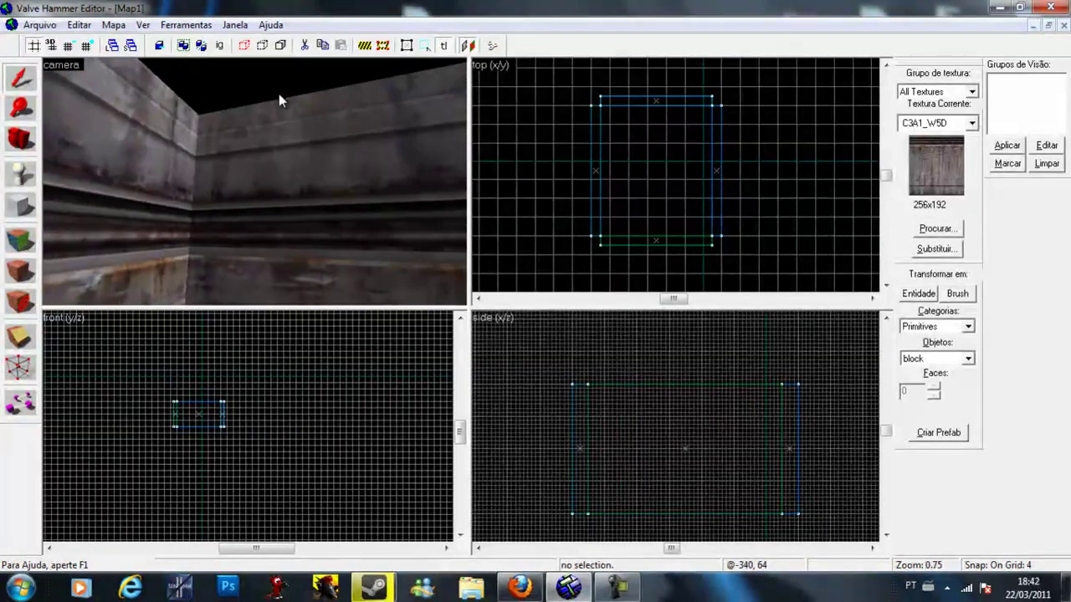
key(Down)
key(Right)
key(Left)
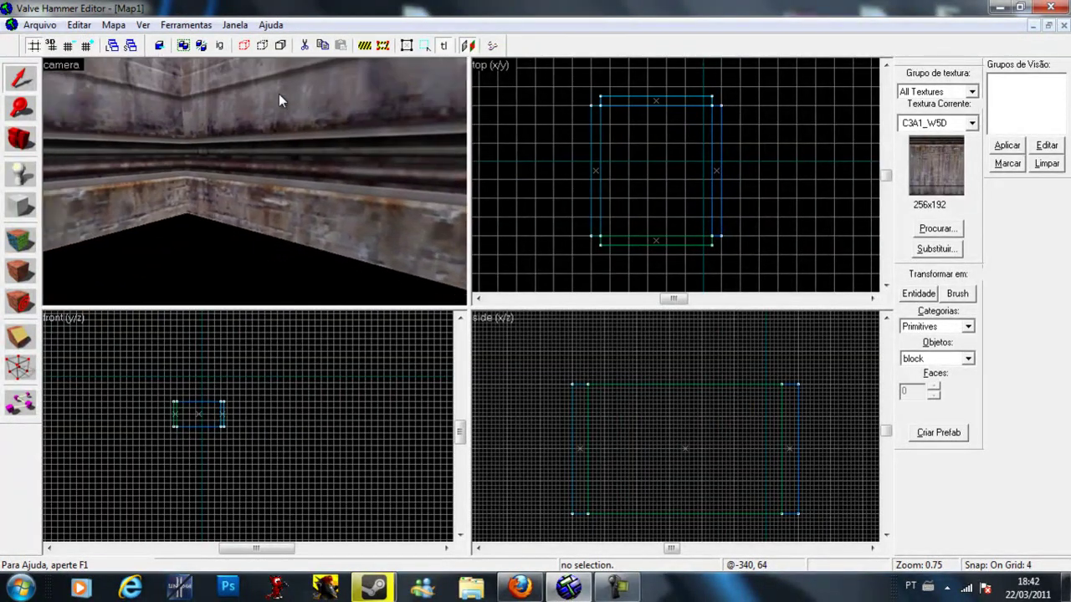
key(Up)
key(Down)
scroll(278, 93, down, 8)
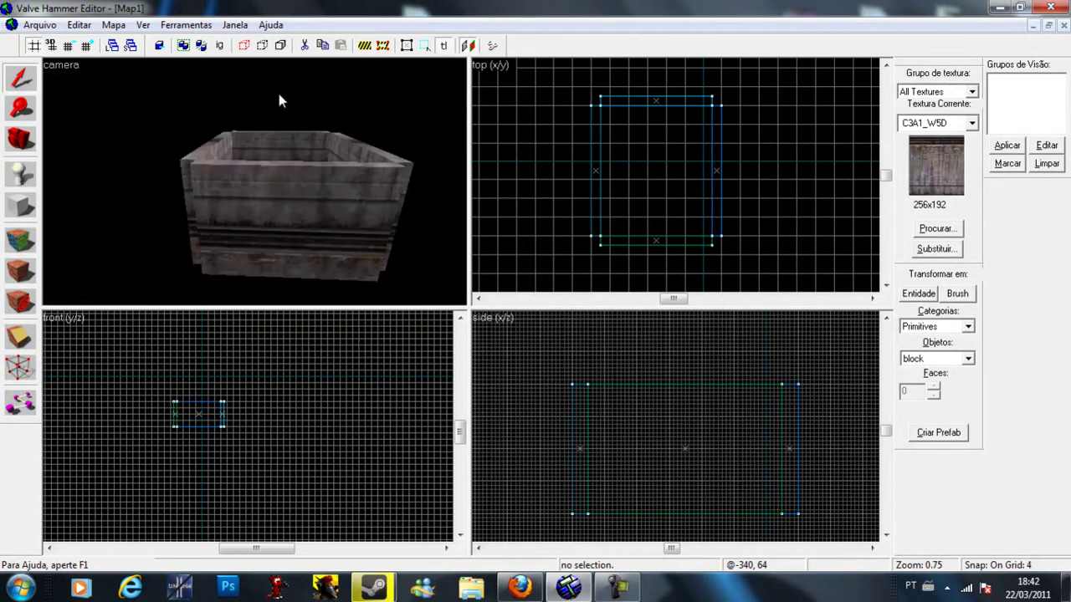
key(w)
key(s)
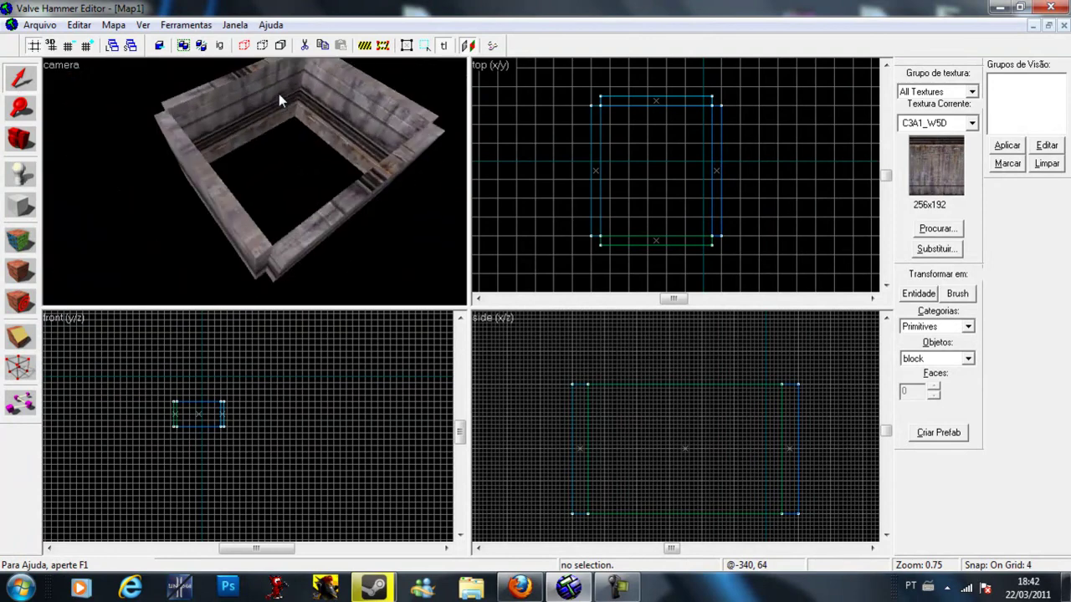
key(Up)
key(Up)
key(Up)
key(Up)
key(Up)
key(Up)
key(Up)
key(Up)
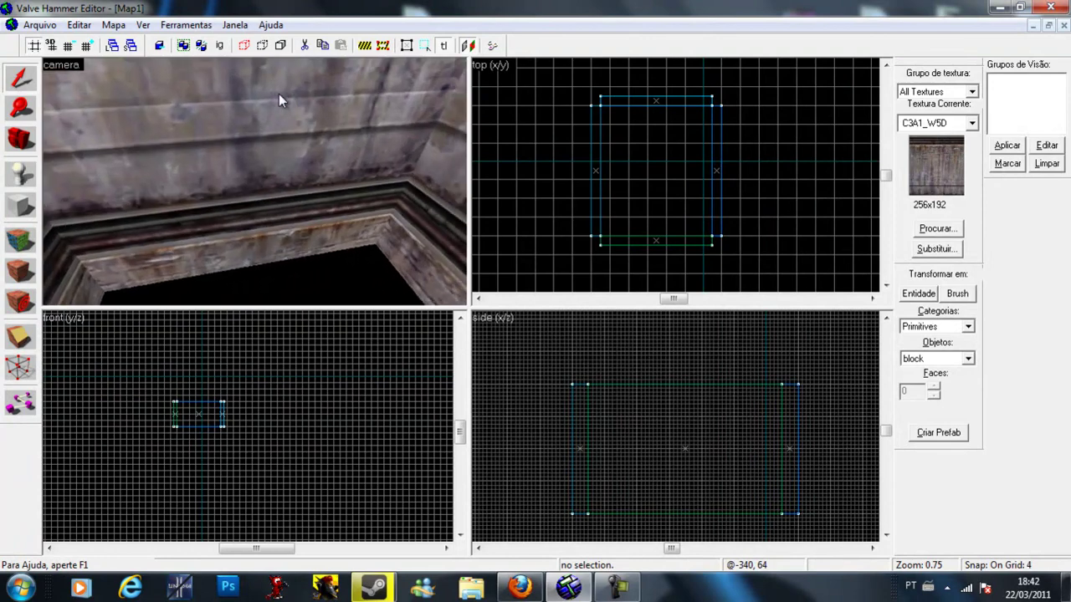
key(s)
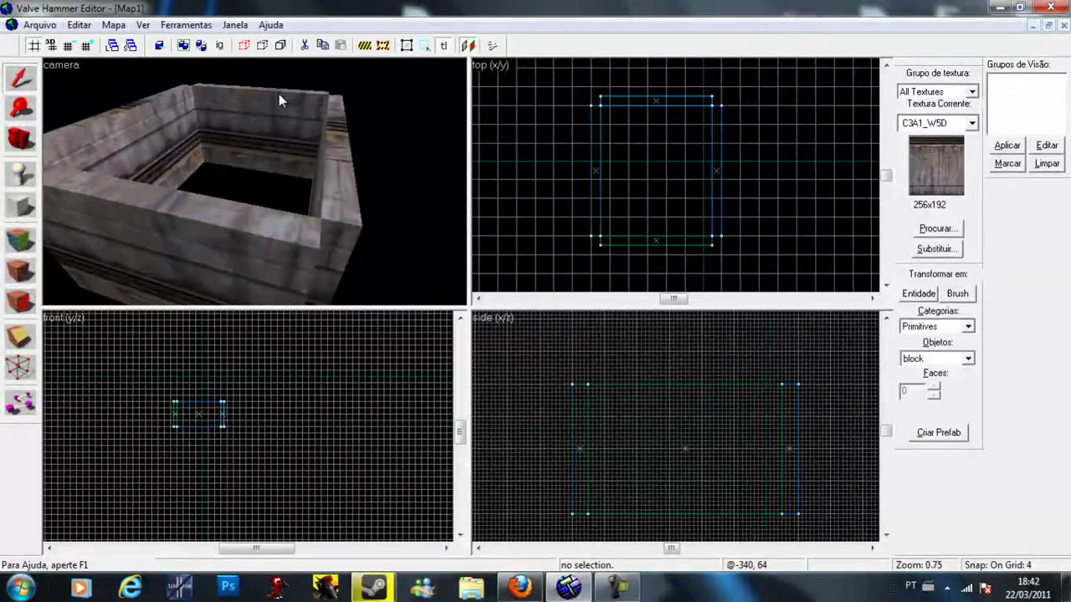
key(Up)
key(Up)
key(Up)
key(Up)
key(Up)
key(Up)
key(Up)
key(Up)
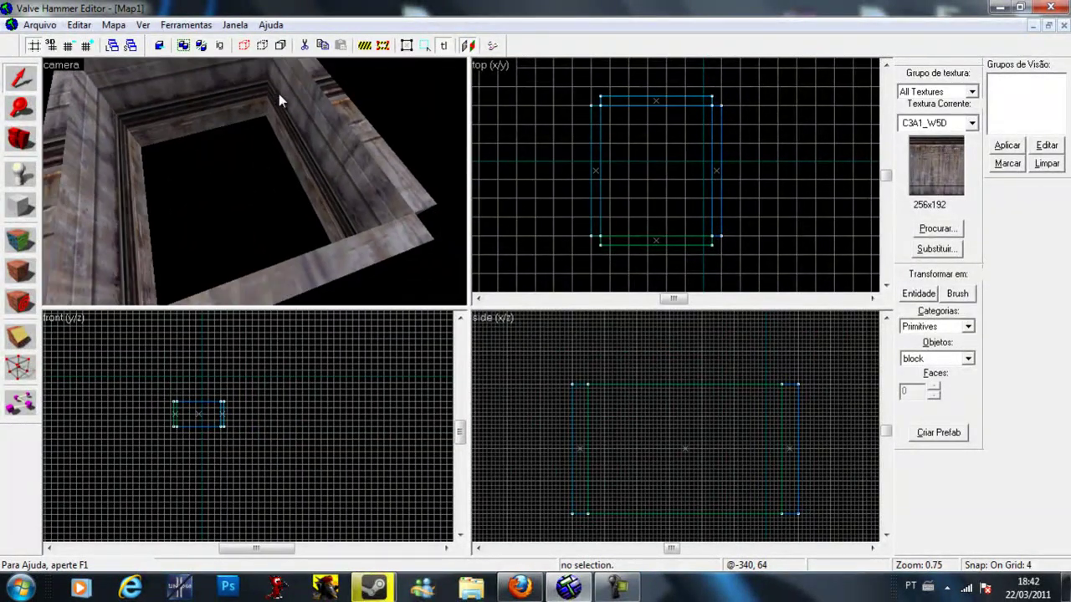
Choose C3A1B_W7 as the current texture.
click(939, 231)
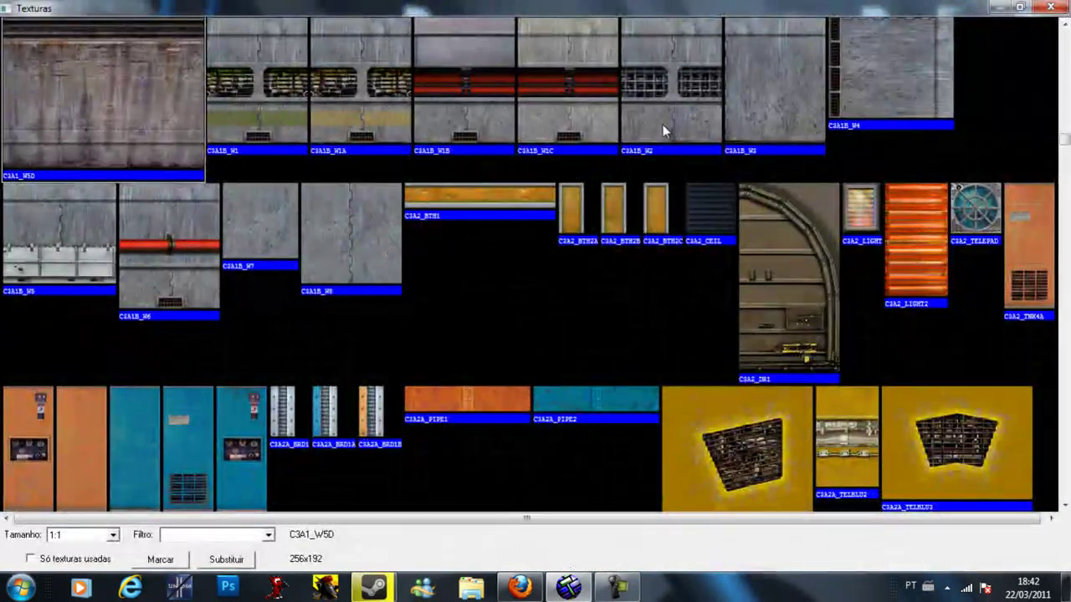
double_click(271, 241)
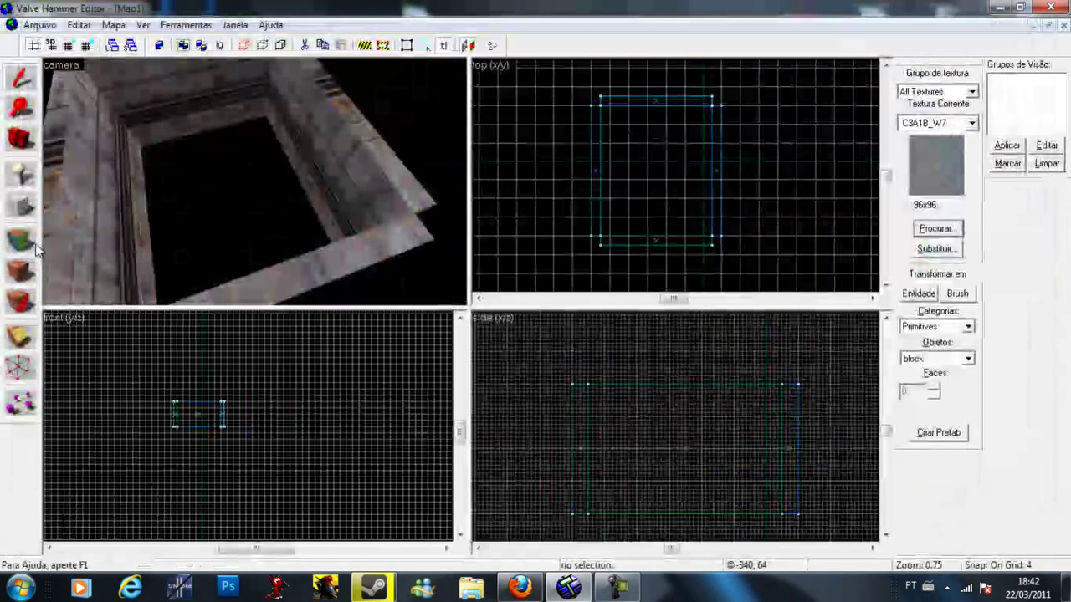
Add a floor block 192 wide, 224 long and 16 high, filling the area between the four walls directly beneath their base.
click(20, 206)
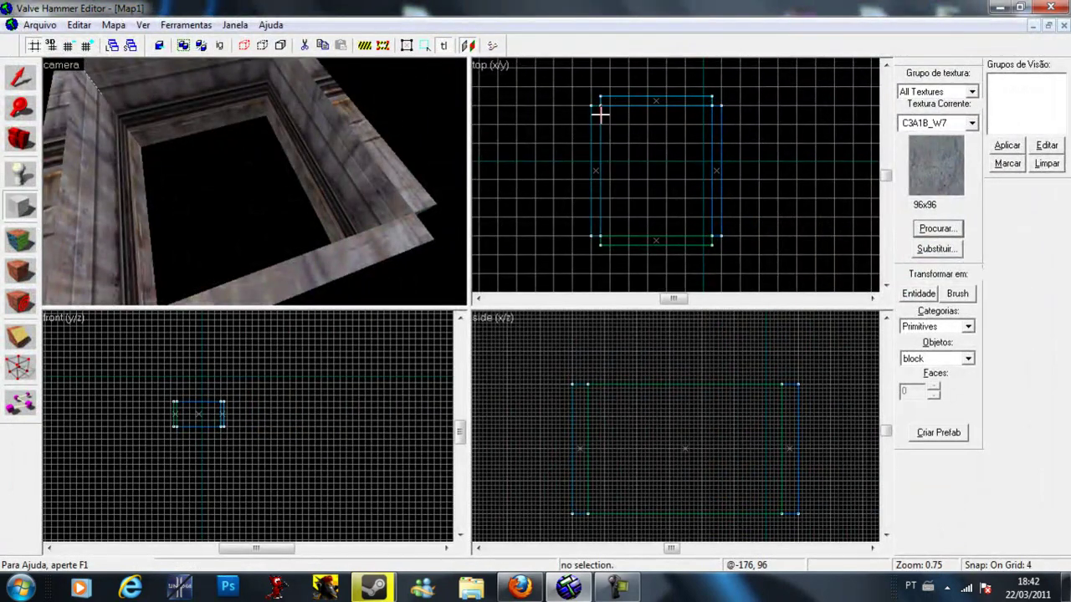
drag(600, 108, 745, 267)
scroll(628, 153, up, 2)
scroll(318, 136, down, 2)
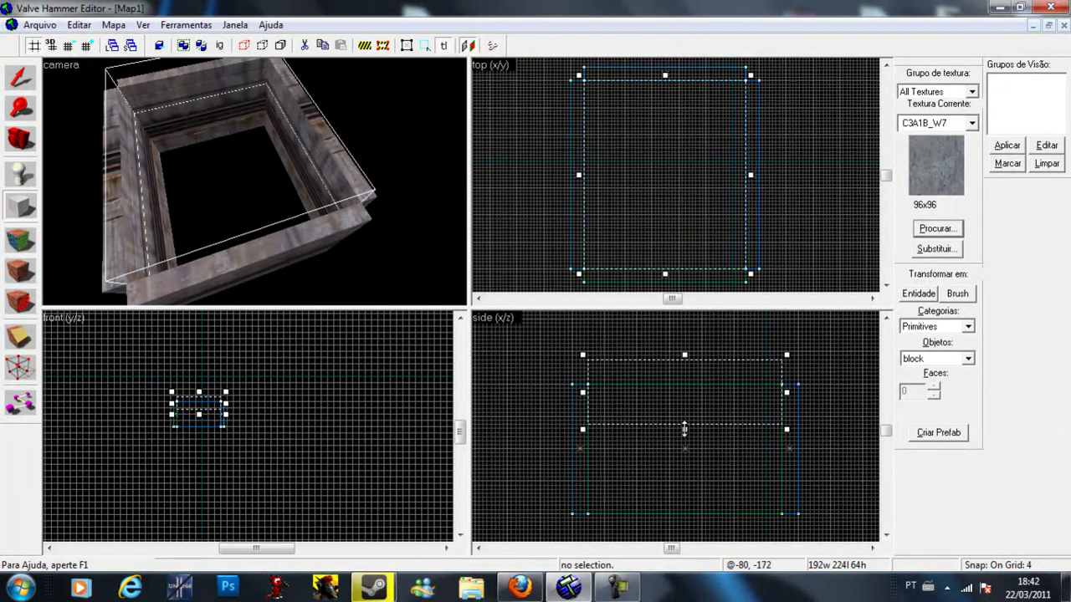
drag(684, 428, 698, 526)
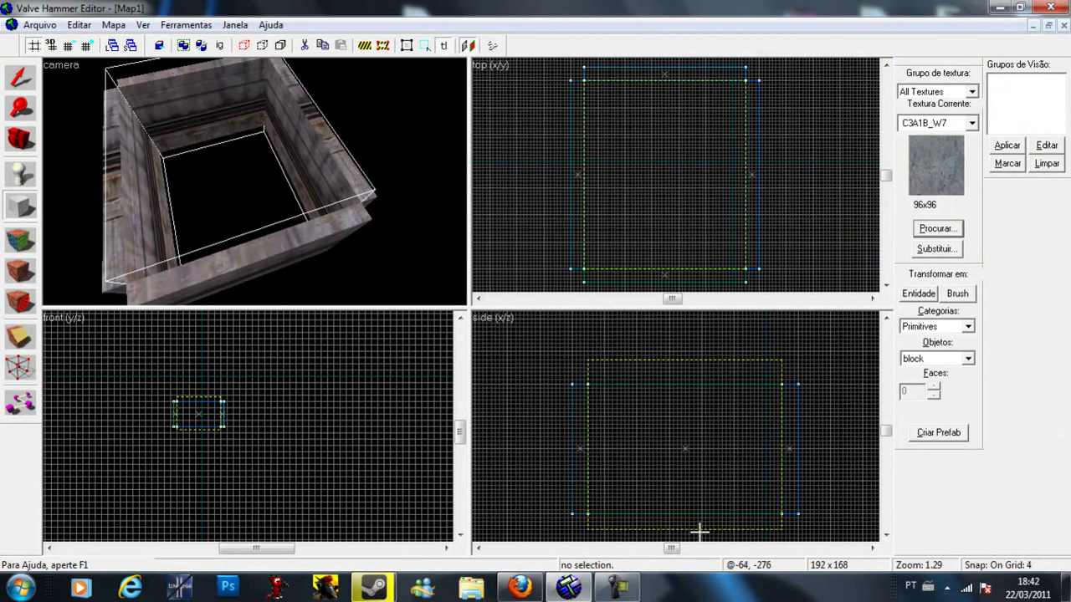
drag(688, 360, 691, 509)
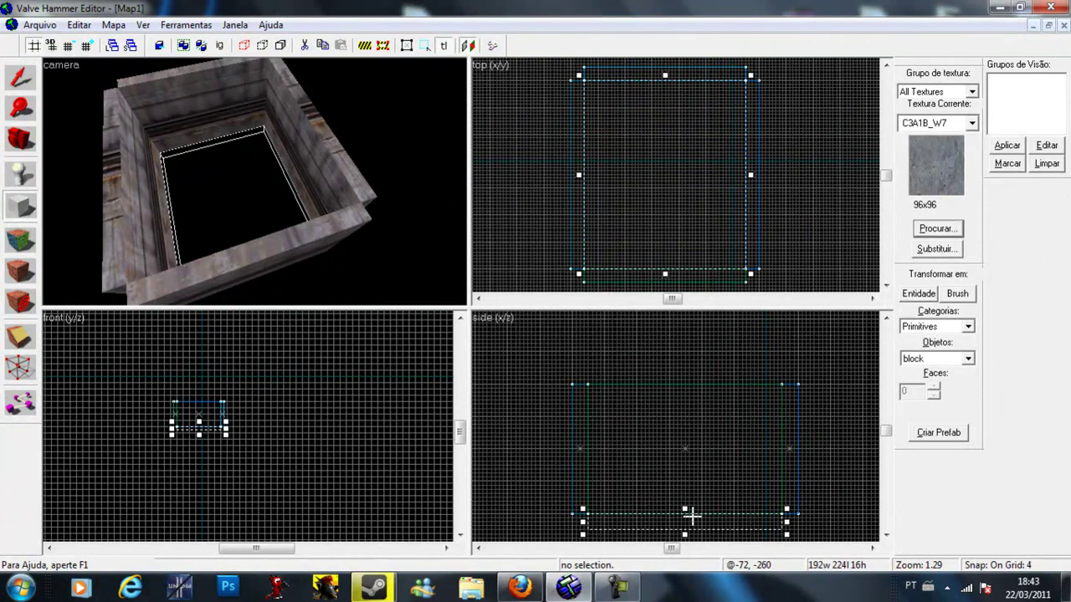
key(Return)
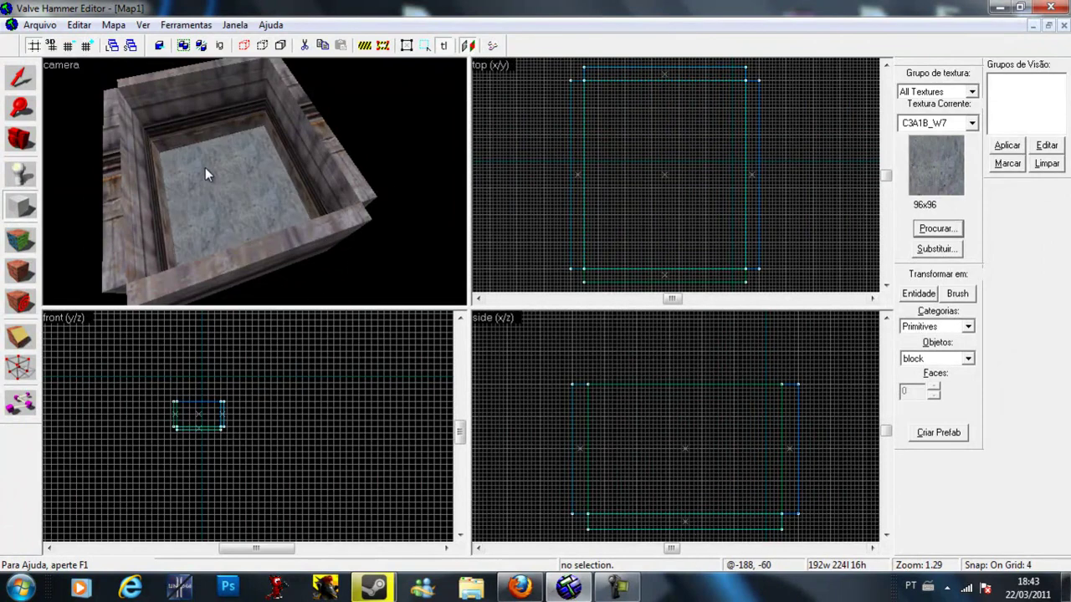
Examine the floor and its fit against the four walls in the camera view from above, outside and inside.
key(z)
key(w)
key(s)
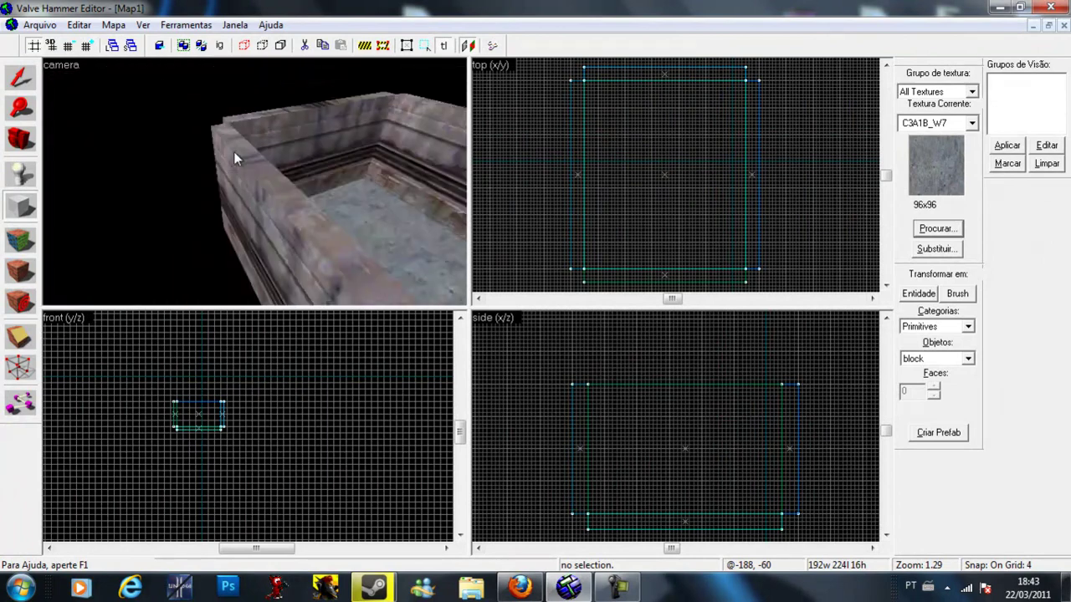
key(s)
key(w)
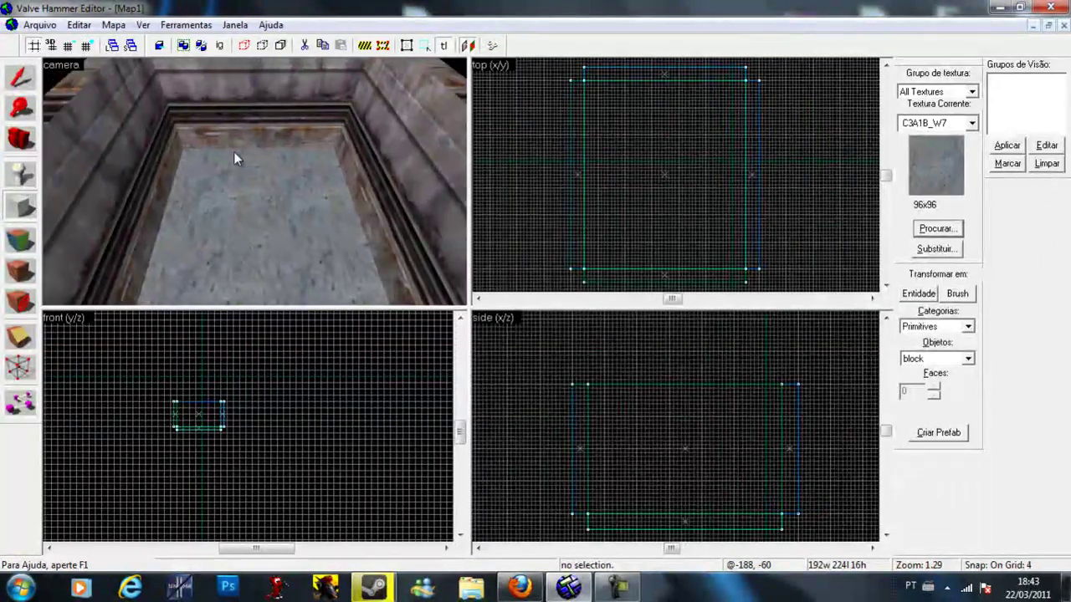
key(Down)
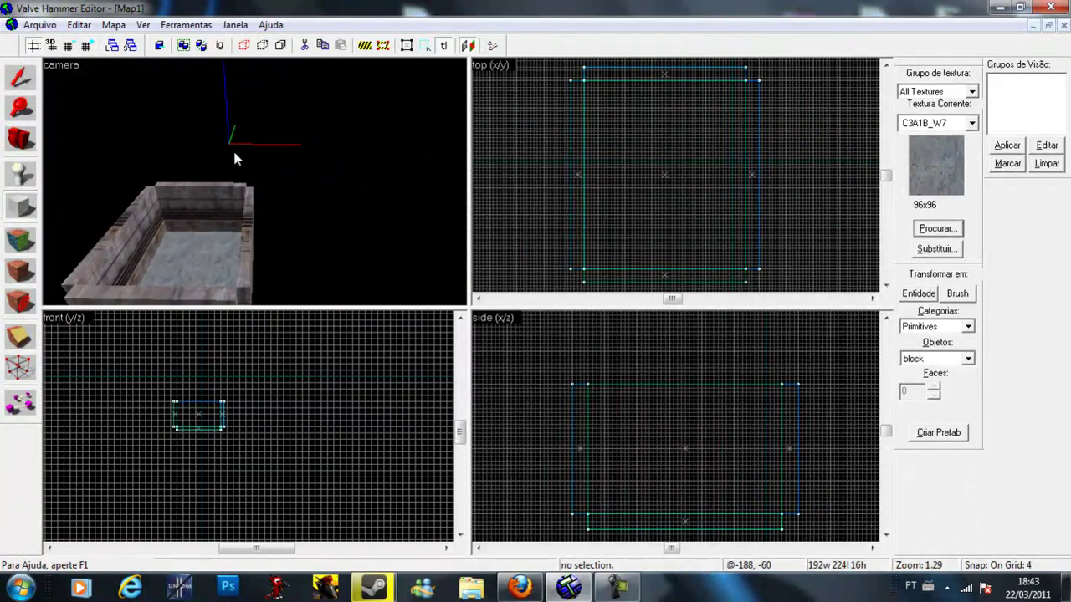
key(Left)
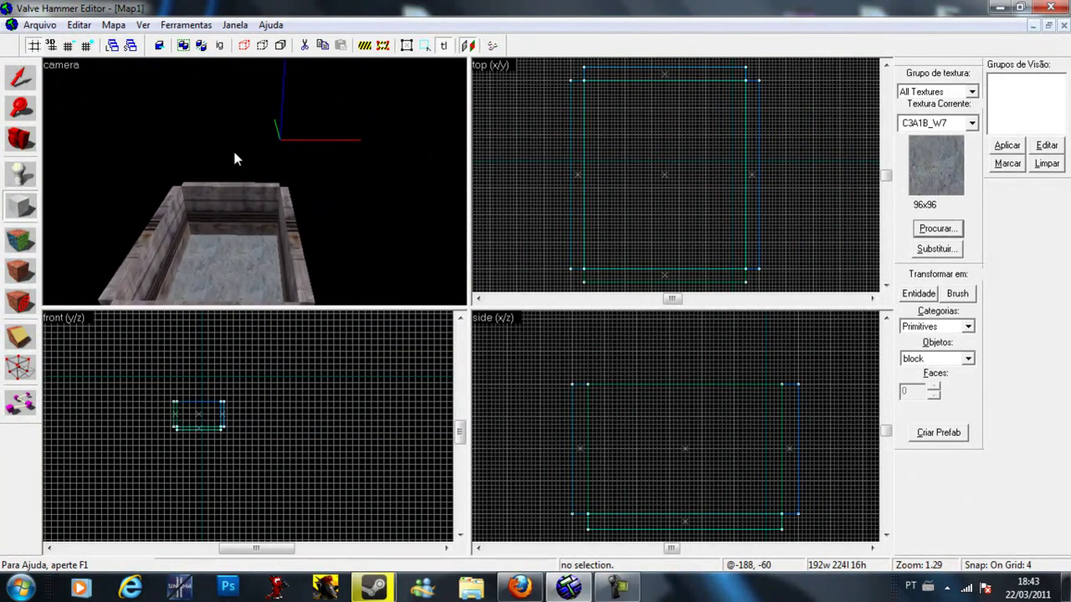
key(w)
key(Down)
key(Left)
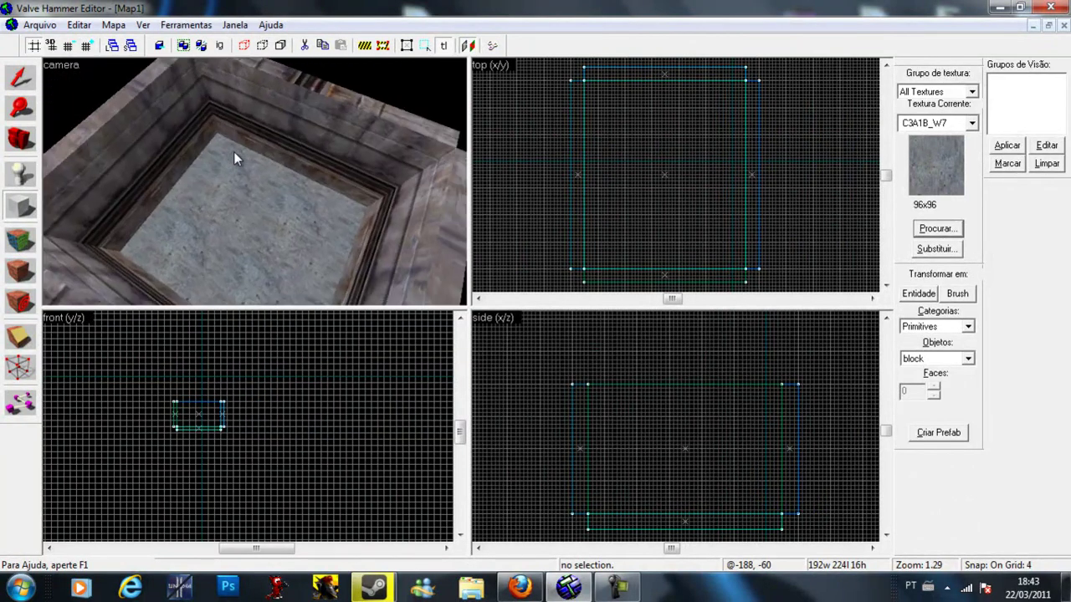
key(Right)
key(Up)
key(s)
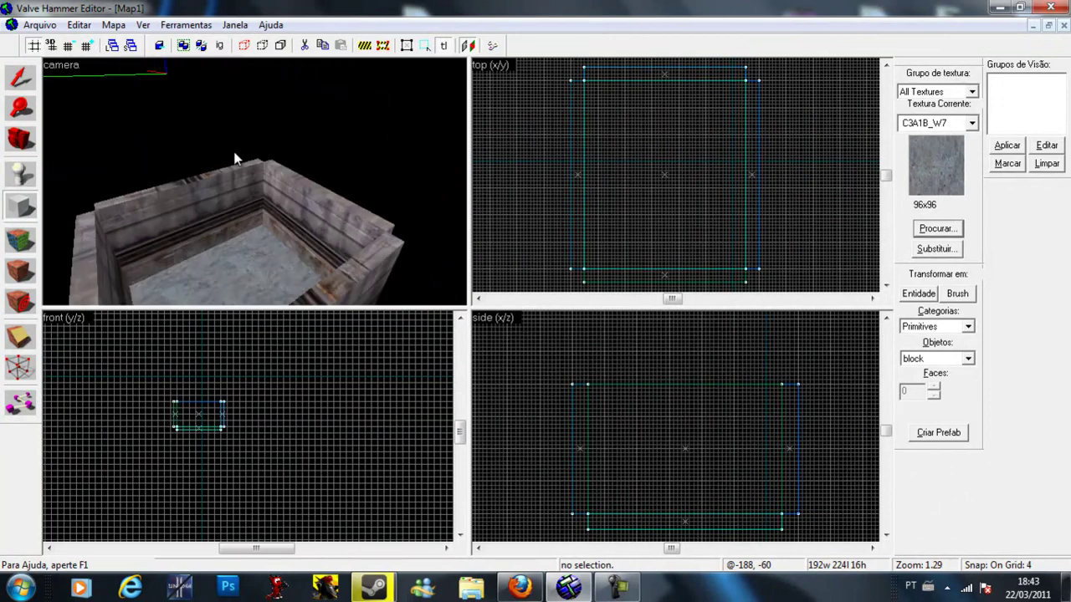
key(Up)
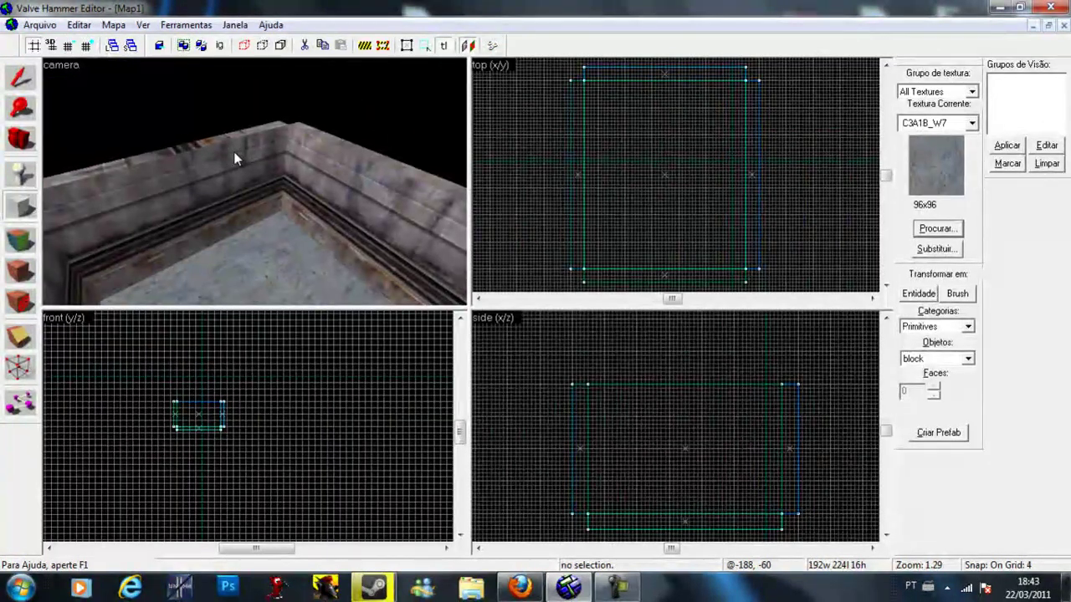
key(Down)
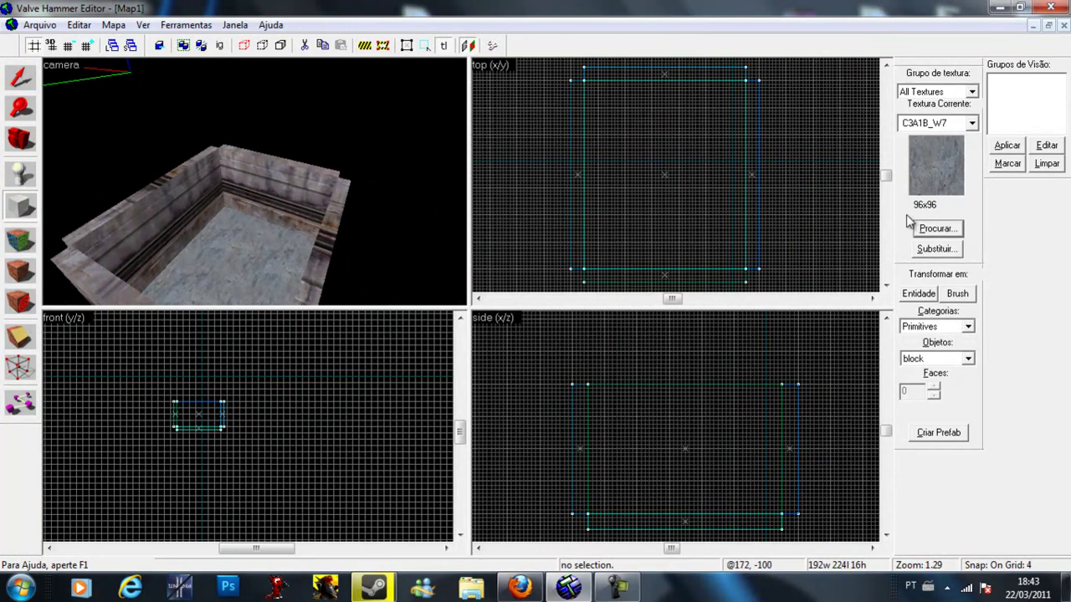
Select the floor block and copy it straight up to sit on top of the walls as the ceiling.
click(21, 75)
click(239, 237)
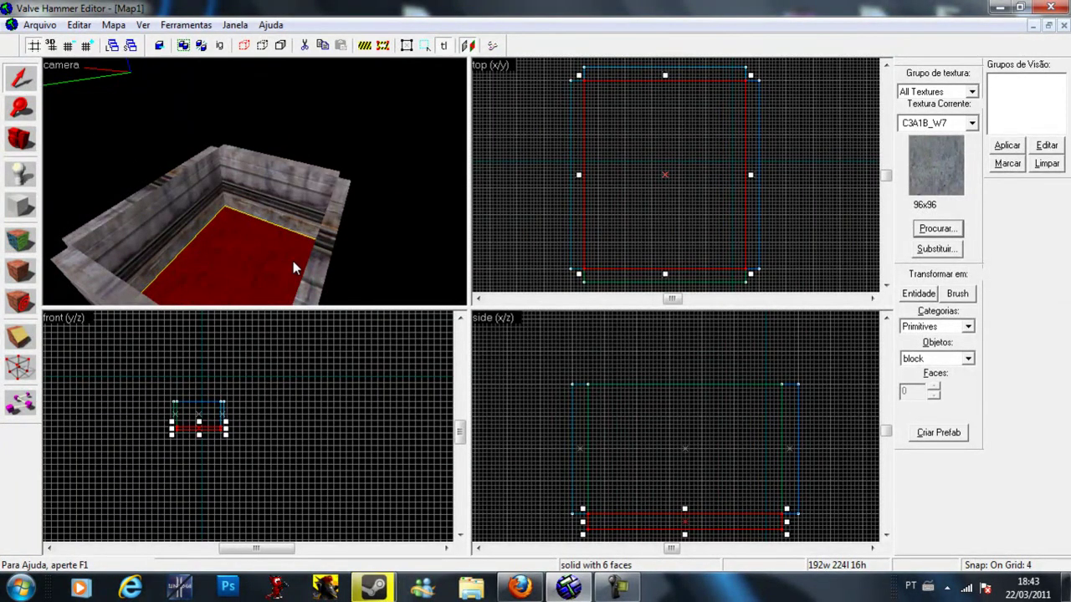
click(278, 214)
click(272, 251)
drag(773, 519, 772, 371)
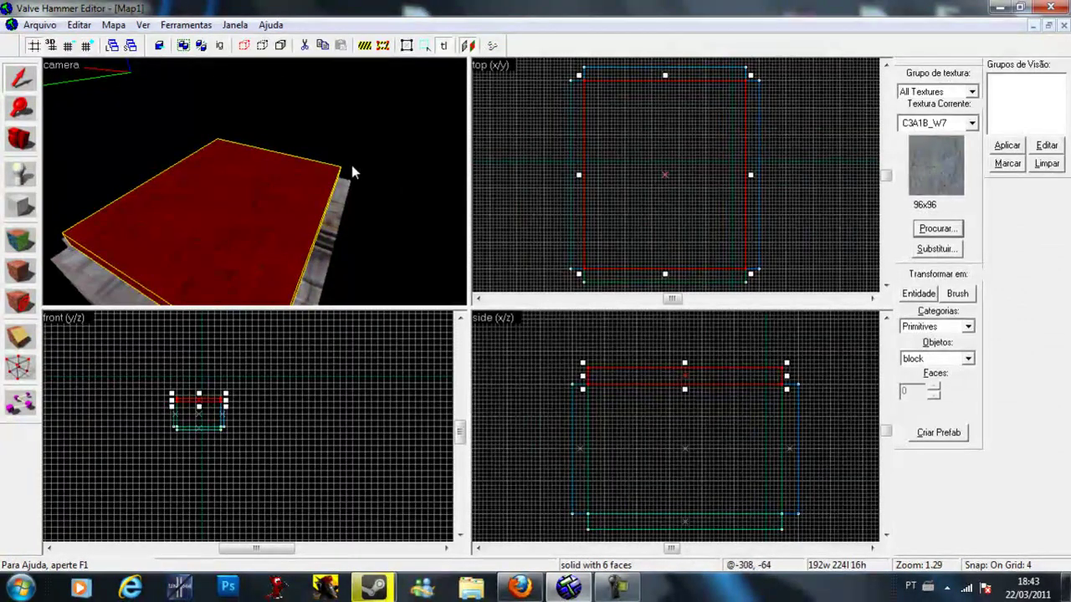
Examine the enclosed room in the camera view from outside and inside, including the ceiling, wall corners and floor.
scroll(278, 190, down, 3)
scroll(279, 190, up, 5)
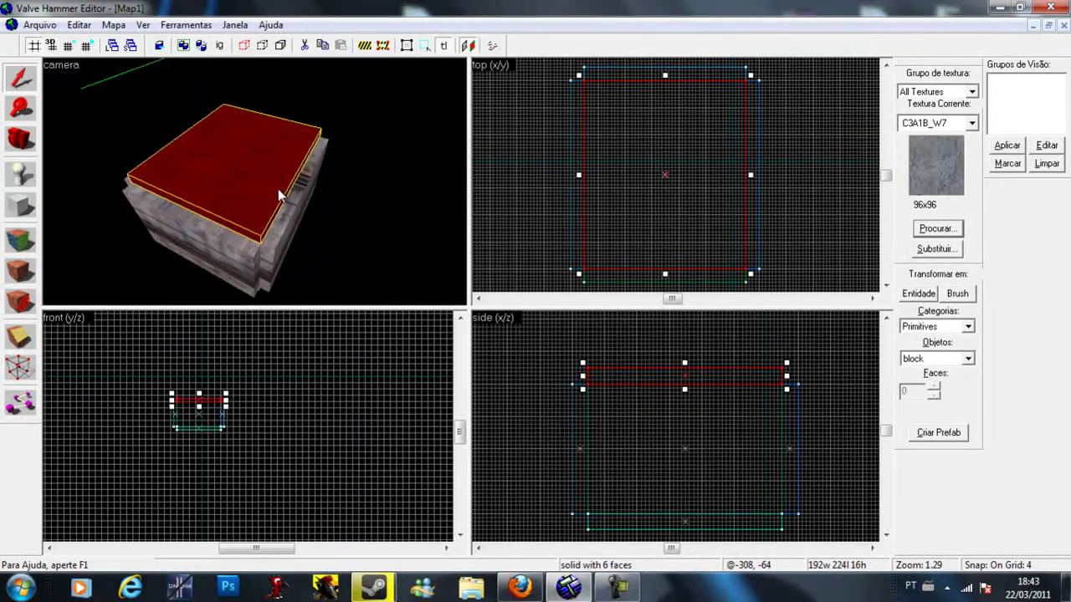
scroll(280, 195, up, 3)
key(Up)
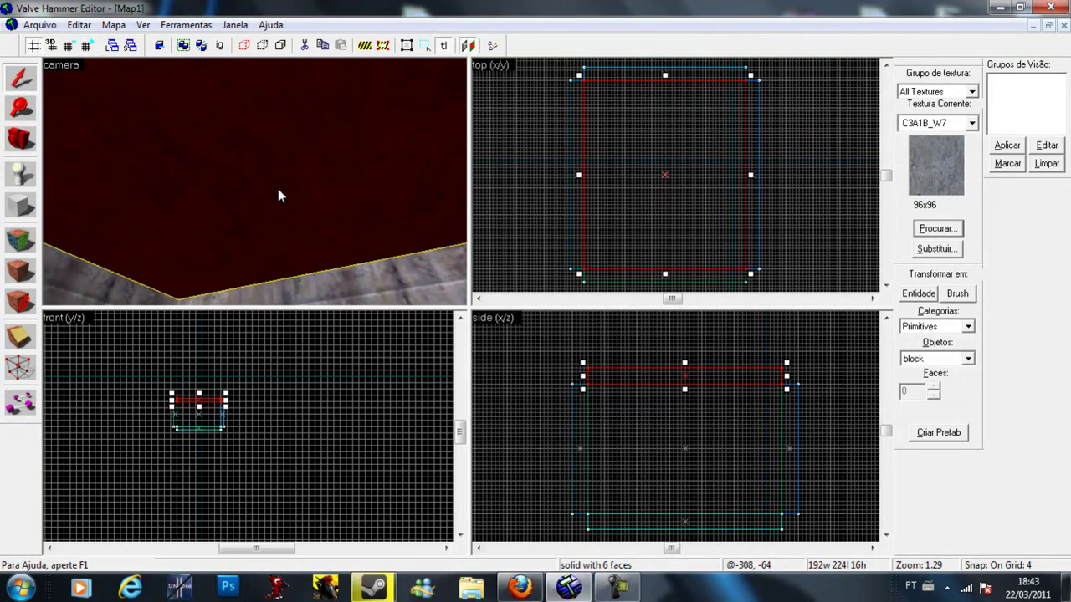
key(Down)
key(Down)
key(Left)
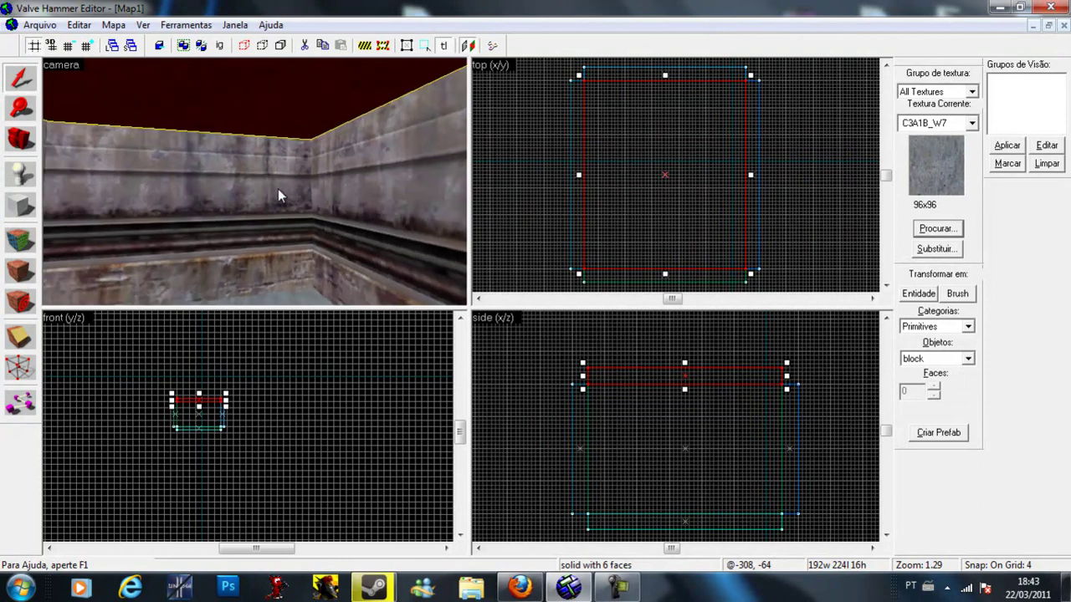
key(Left)
key(Down)
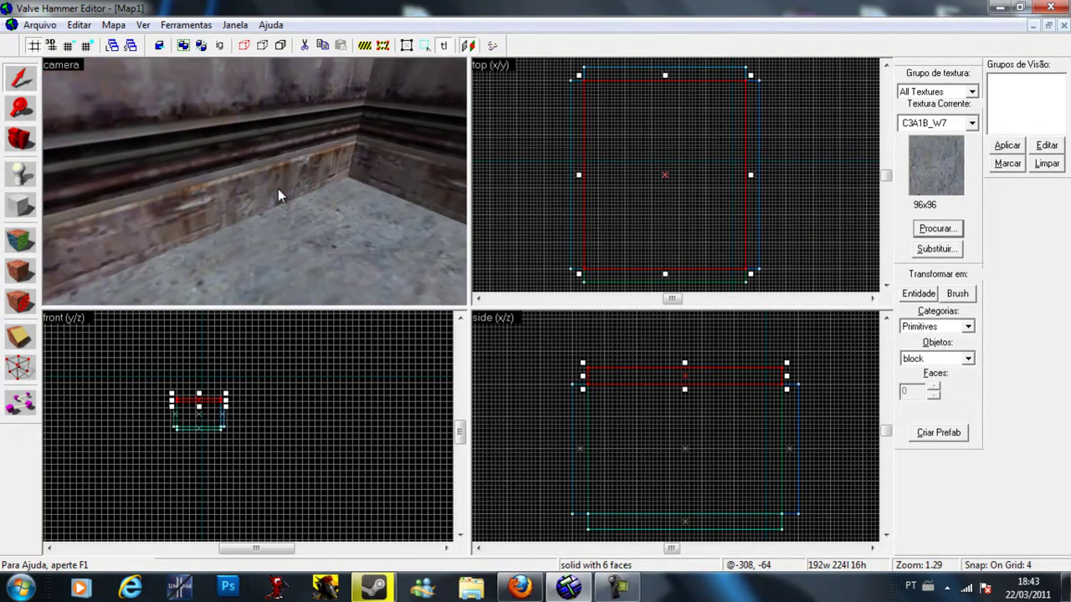
key(Up)
key(Up)
scroll(277, 188, up, 1)
scroll(277, 188, down, 1)
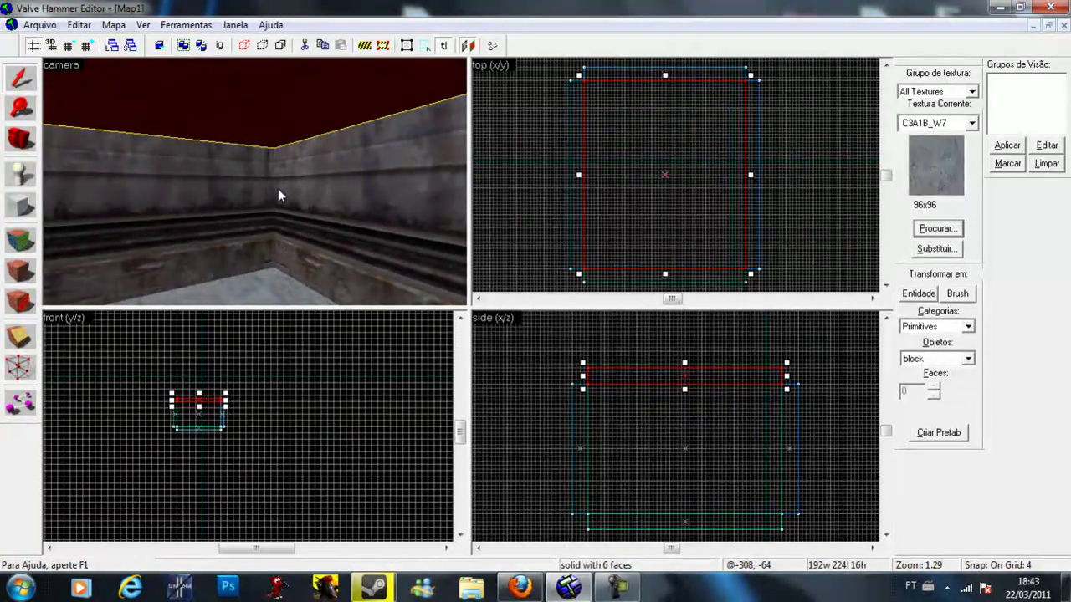
key(d)
key(a)
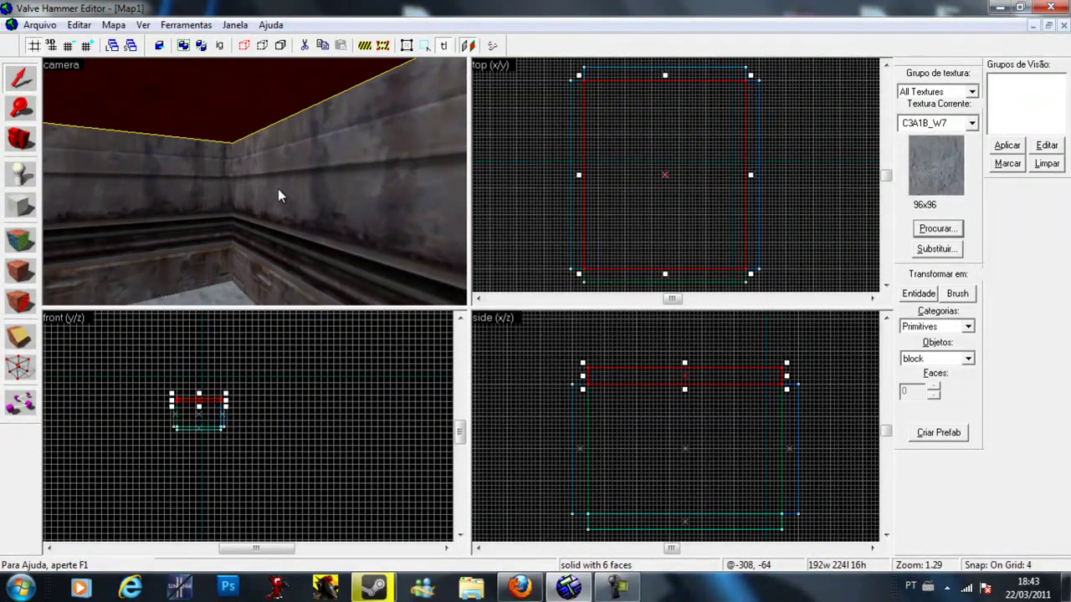
key(Right)
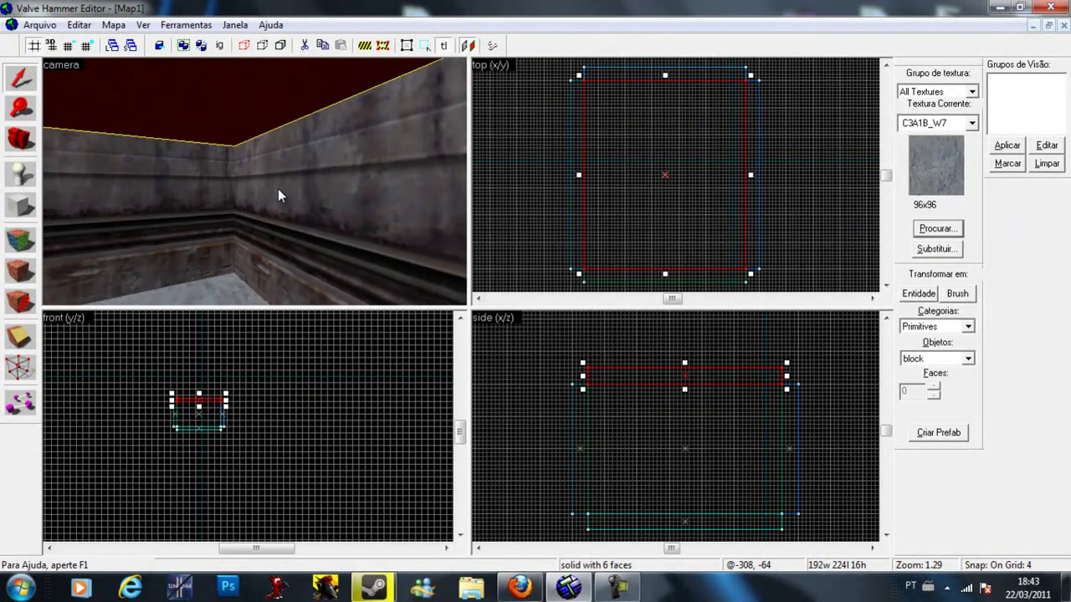
key(Down)
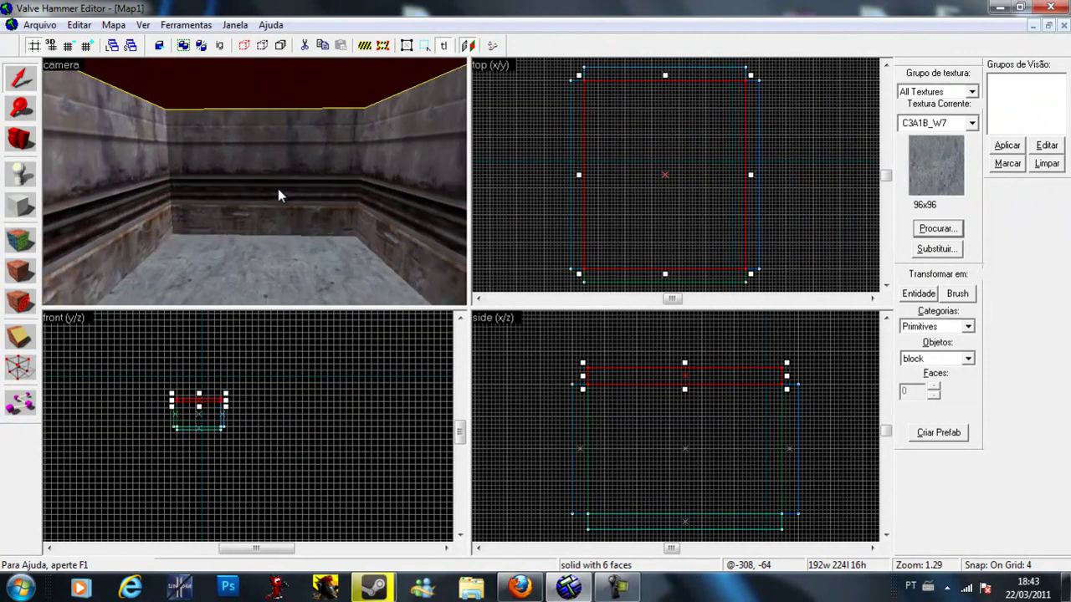
key(Right)
key(d)
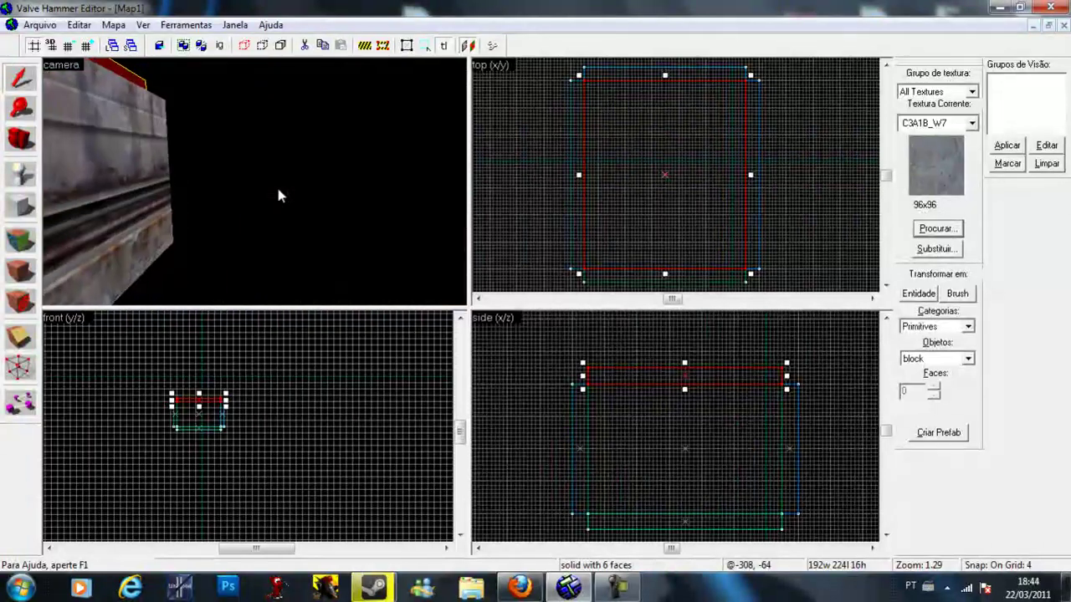
key(a)
key(d)
key(a)
key(d)
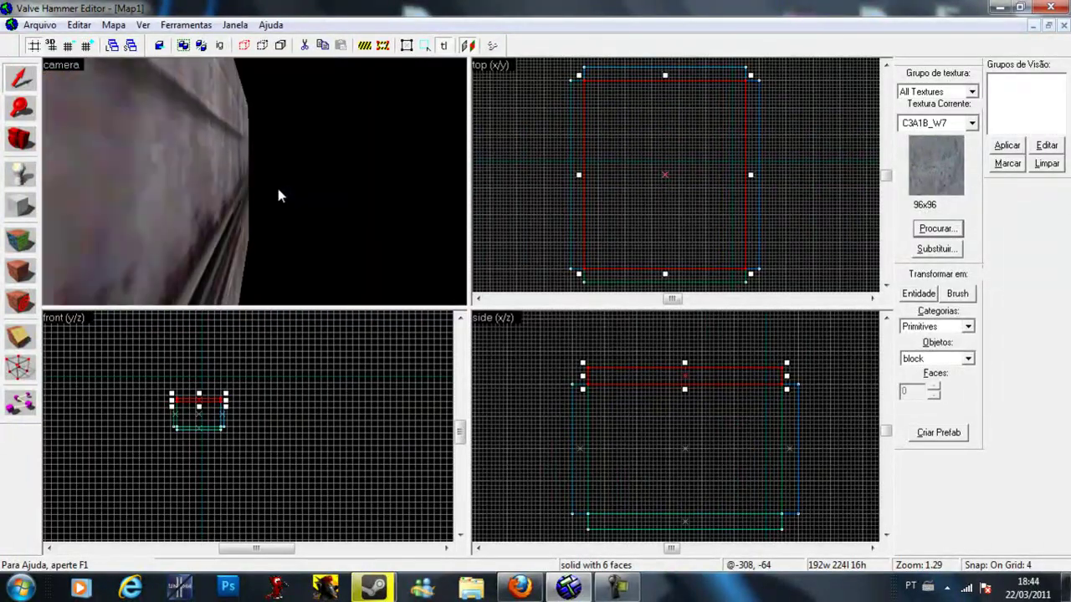
key(s)
key(a)
key(w)
key(s)
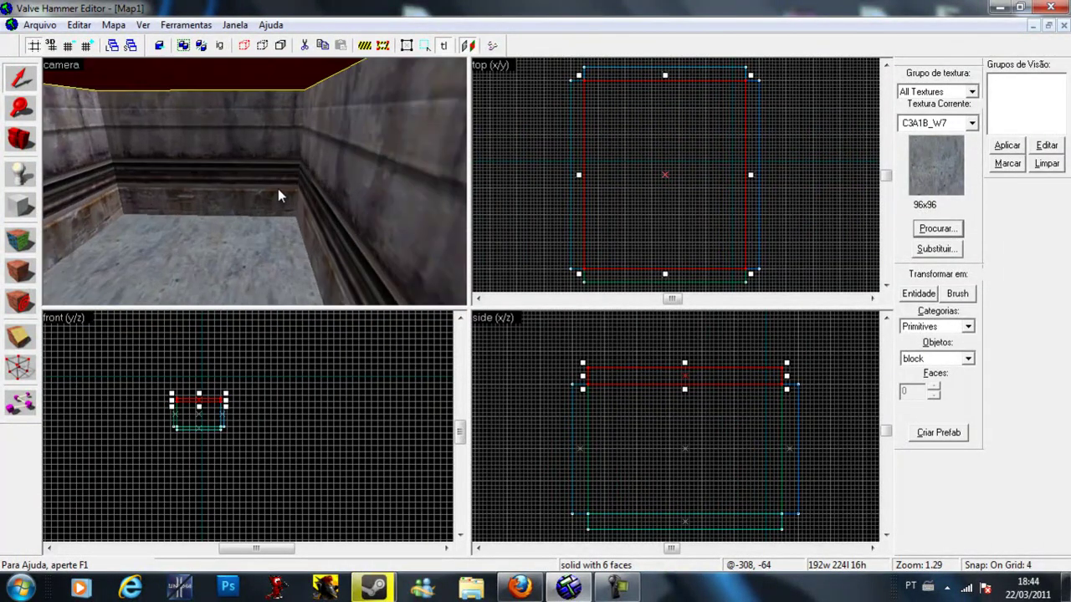
key(w)
key(Down)
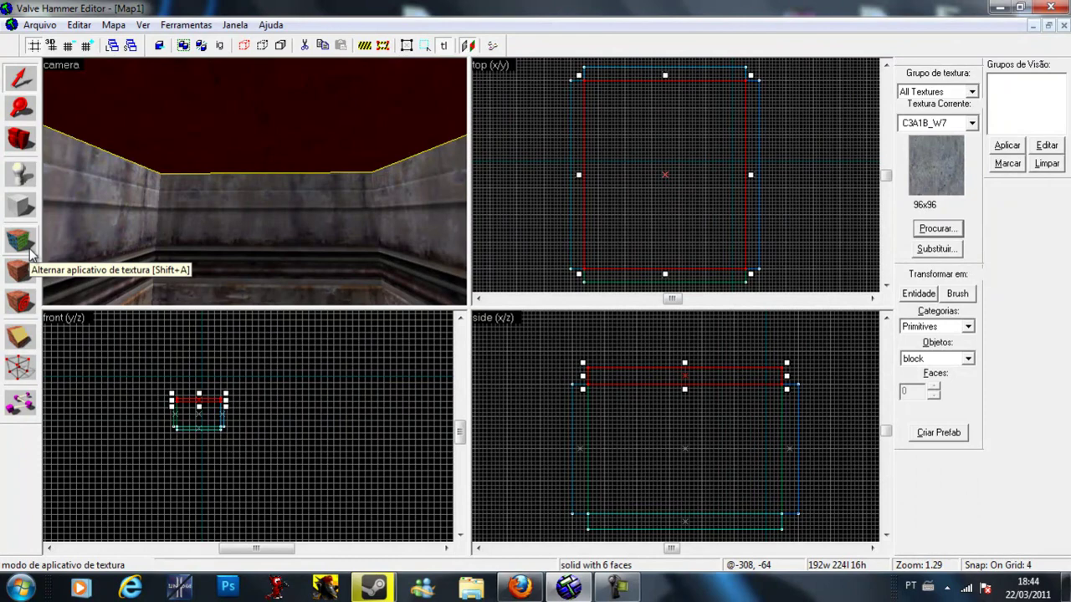
Find the sky texture by filtering for "sky" and apply it to all six faces of the ceiling block.
click(28, 245)
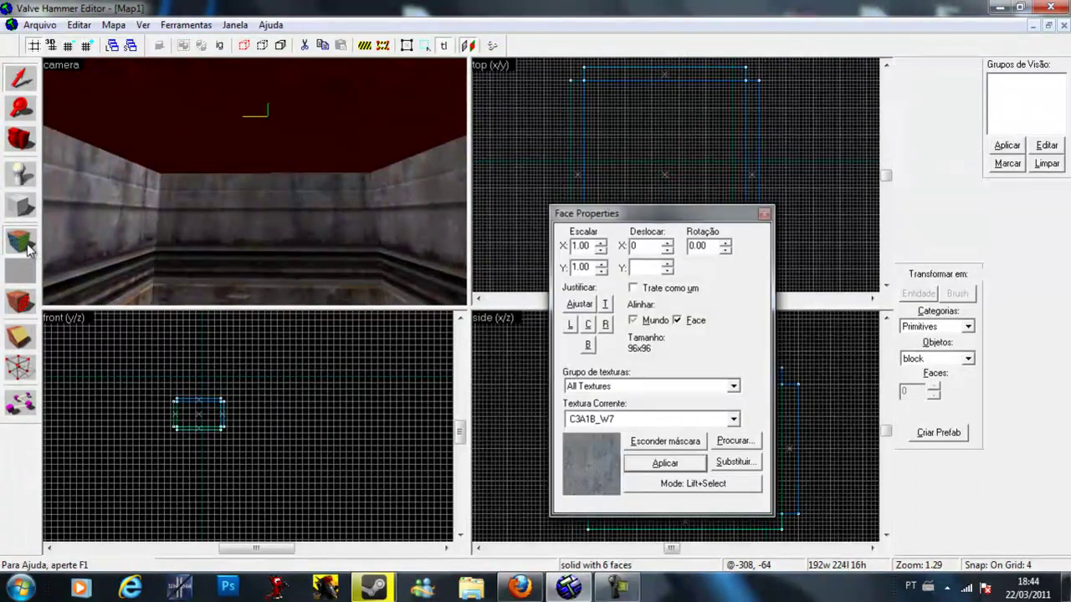
click(740, 440)
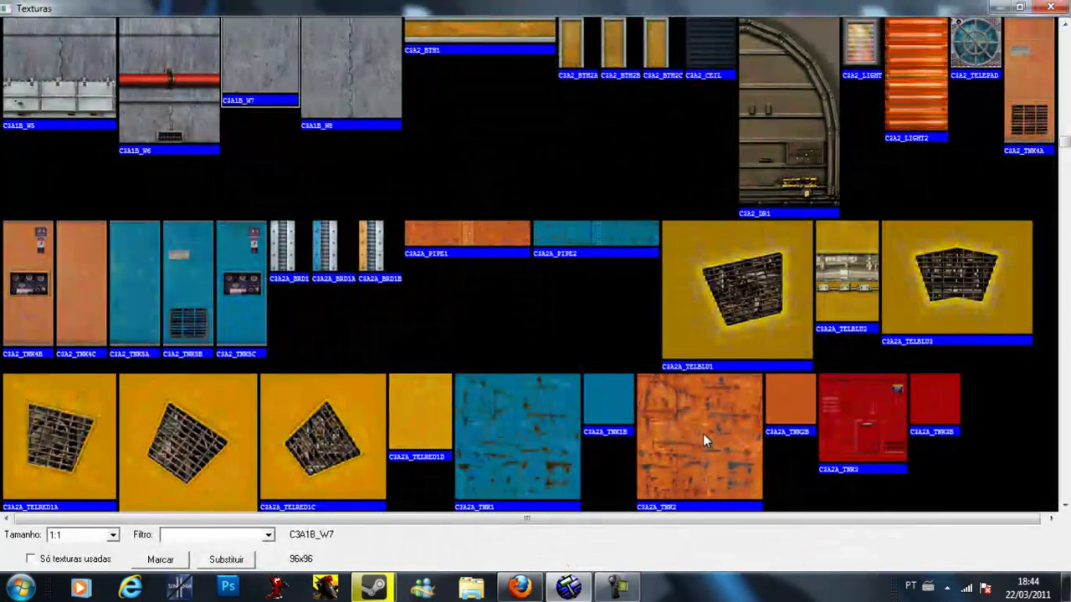
text(sky)
key(Return)
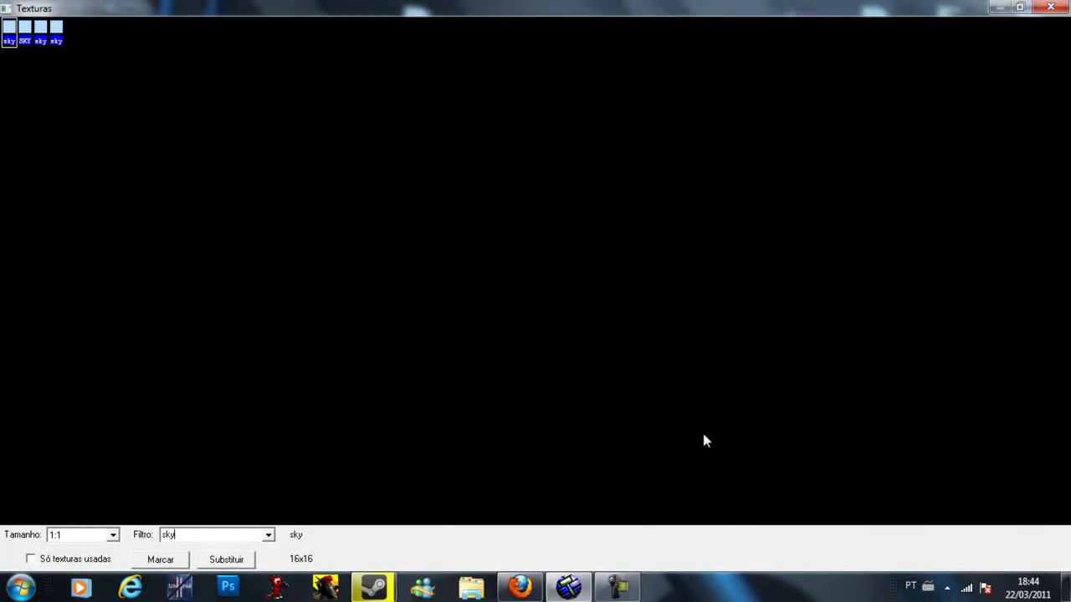
double_click(8, 40)
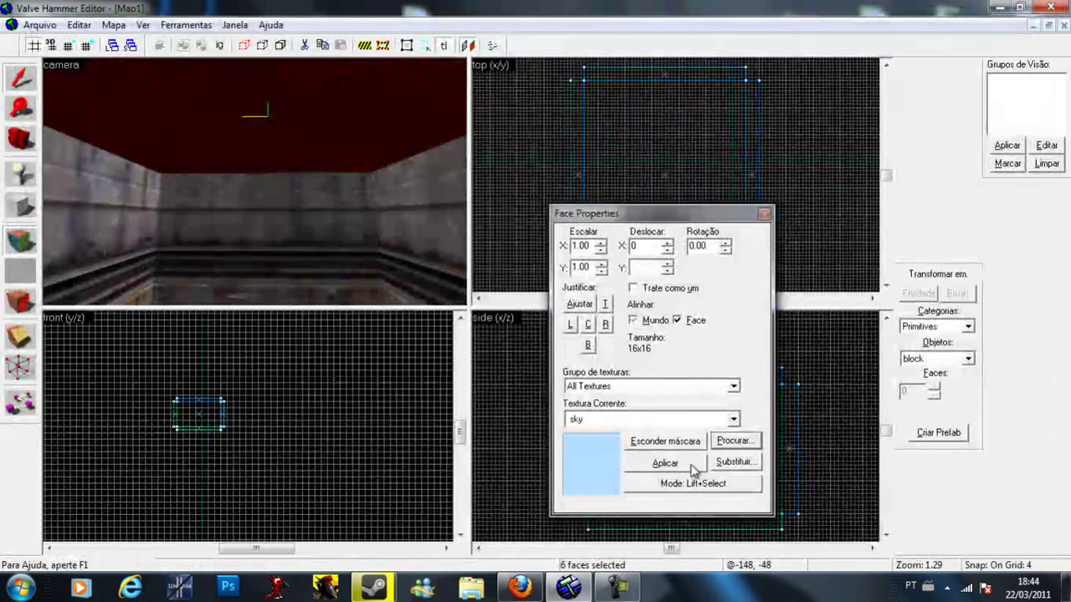
click(665, 464)
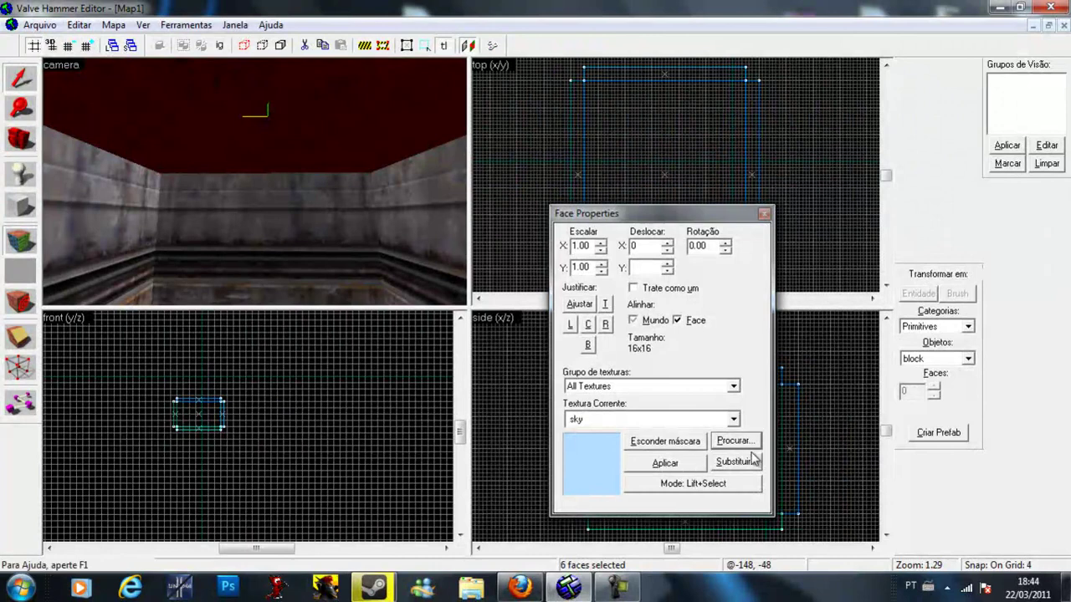
click(690, 470)
click(763, 214)
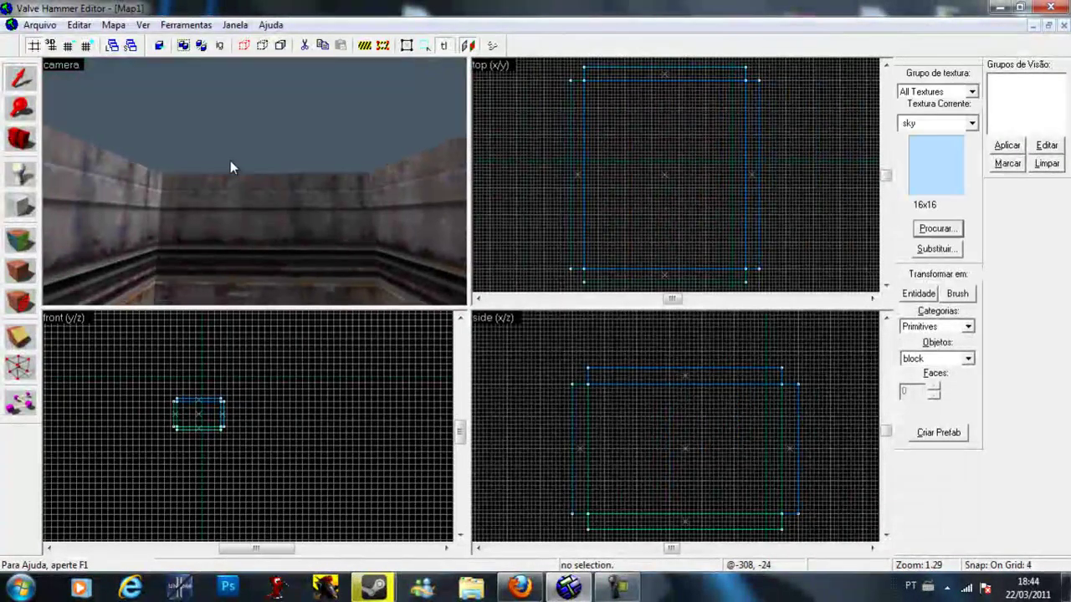
Set info_player_start as the object to place with the Entity tool.
key(z)
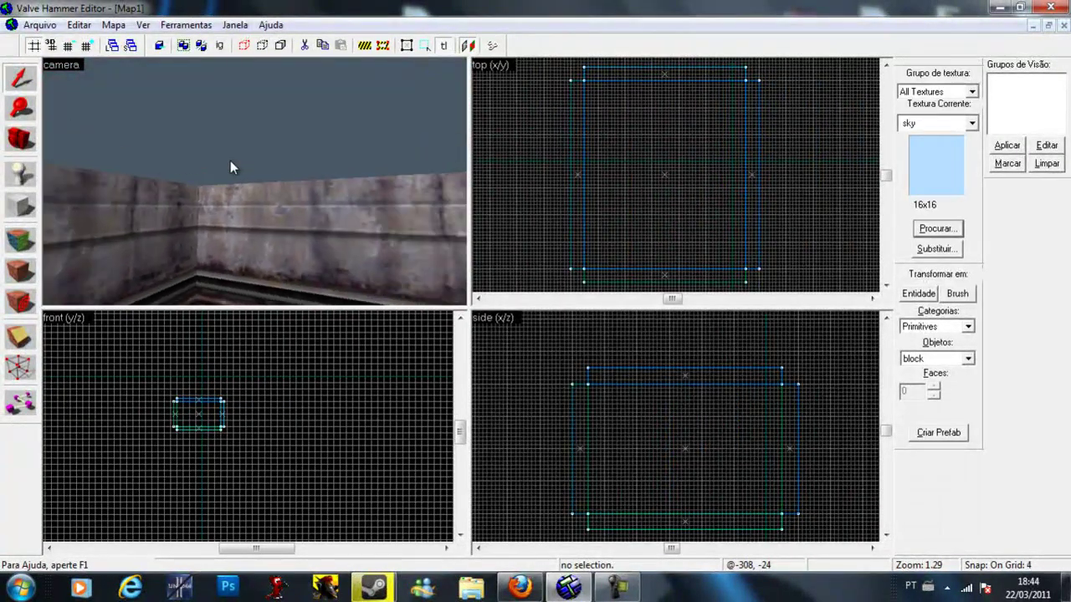
key(w)
key(Down)
key(Left)
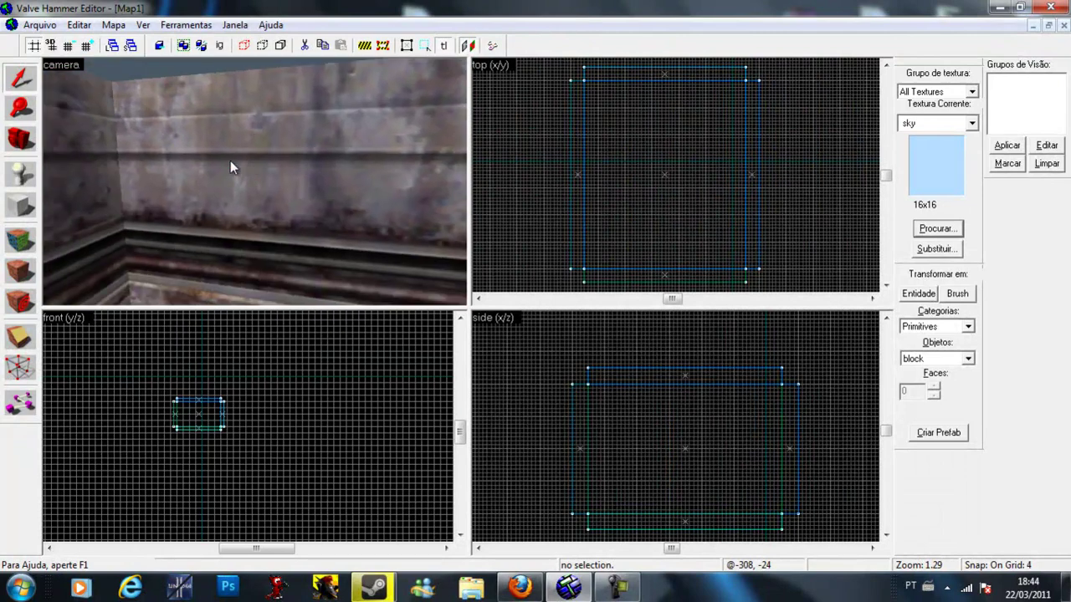
key(Left)
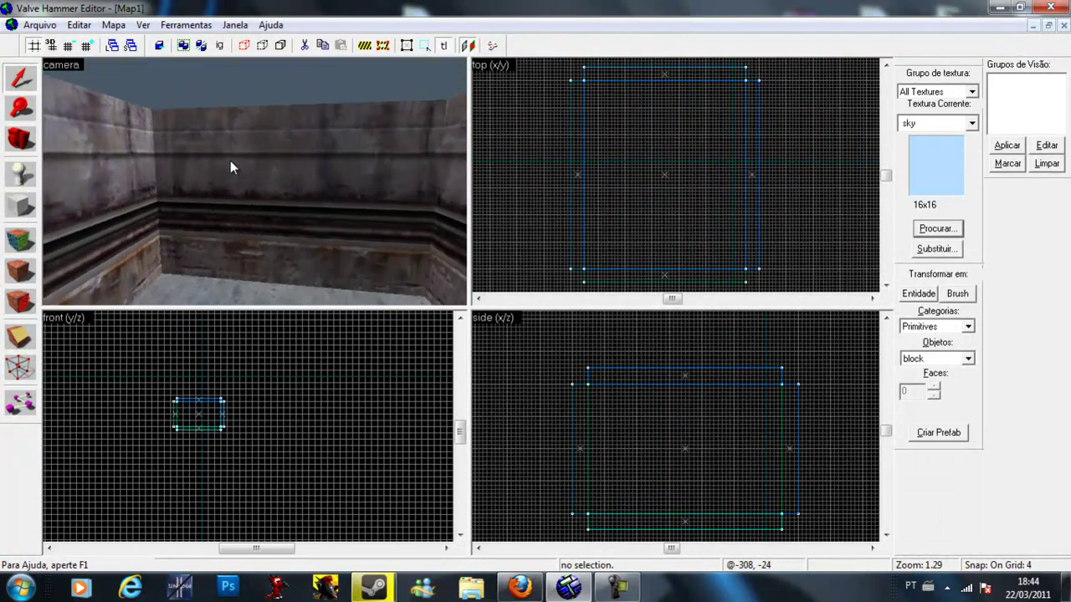
click(22, 174)
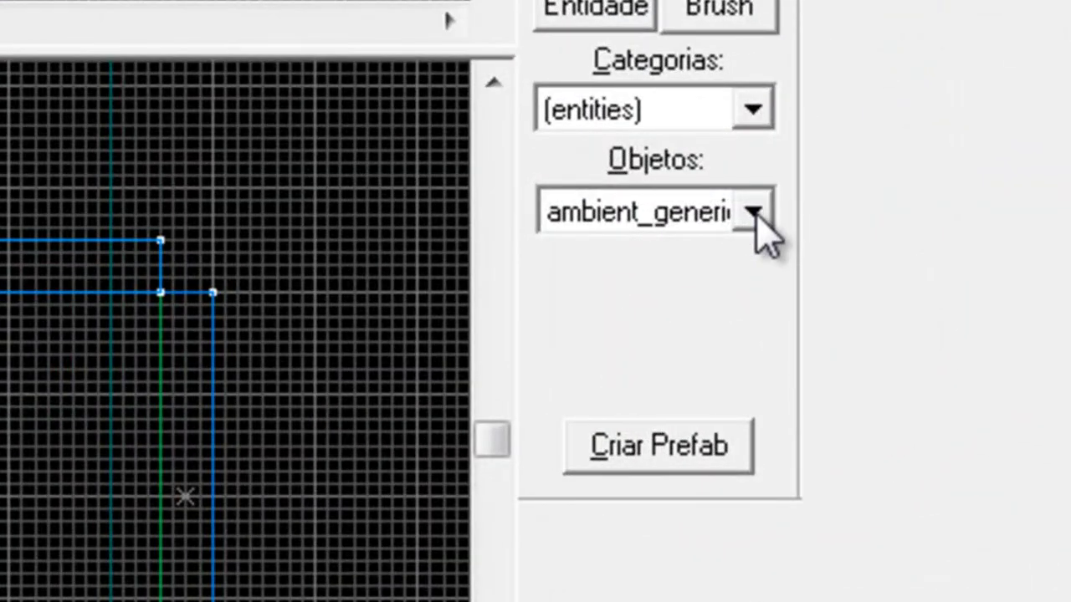
click(753, 212)
scroll(713, 384, down, 4)
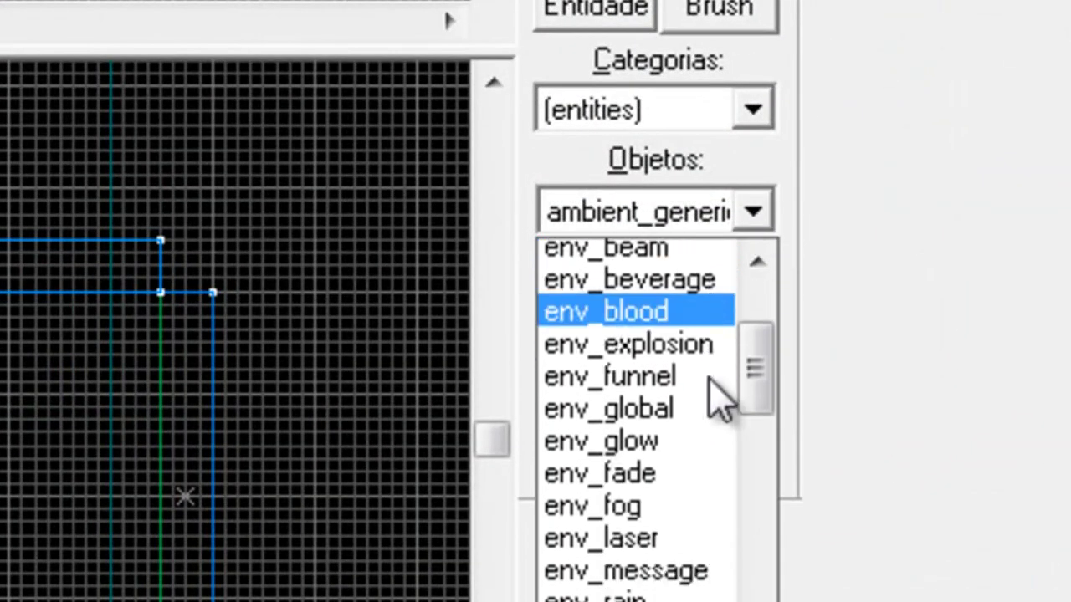
scroll(717, 394, down, 8)
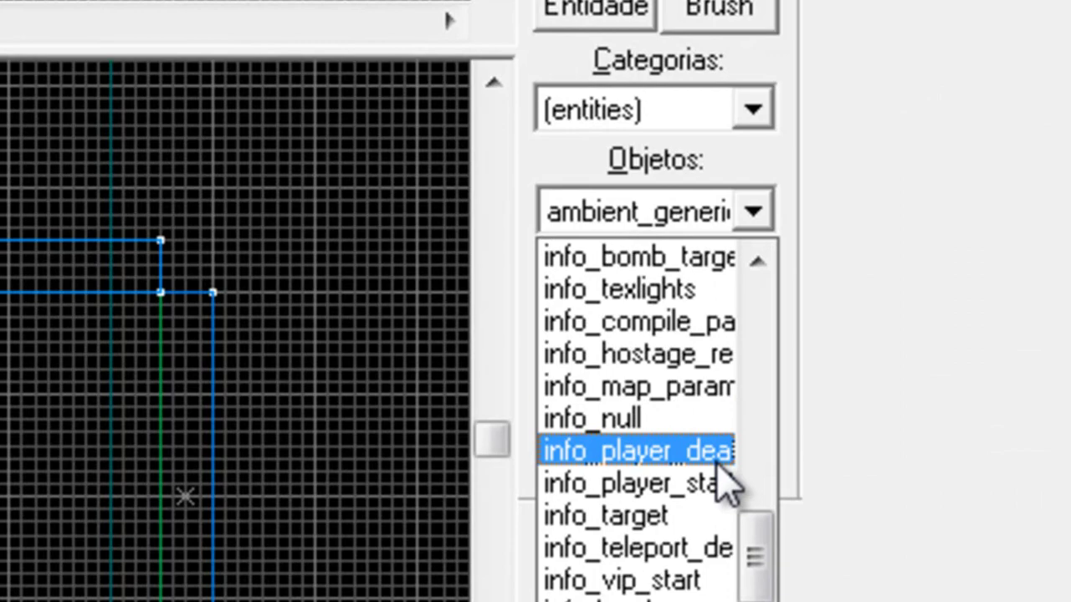
click(721, 485)
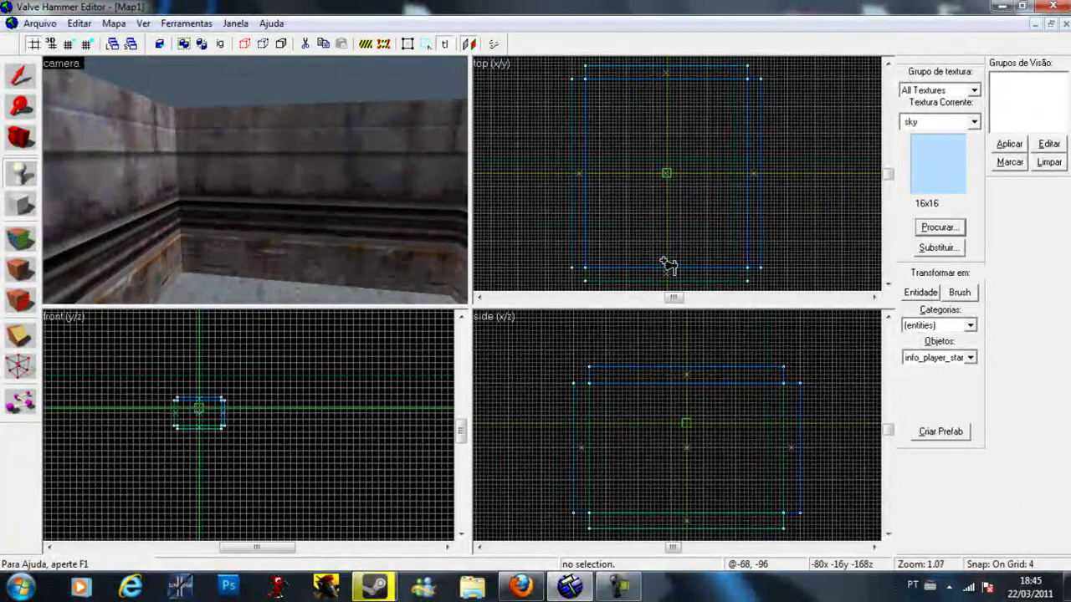
Place the info_player_start entity in the middle of the room, near the floor, at -80x -16y -216z.
scroll(204, 423, up, 5)
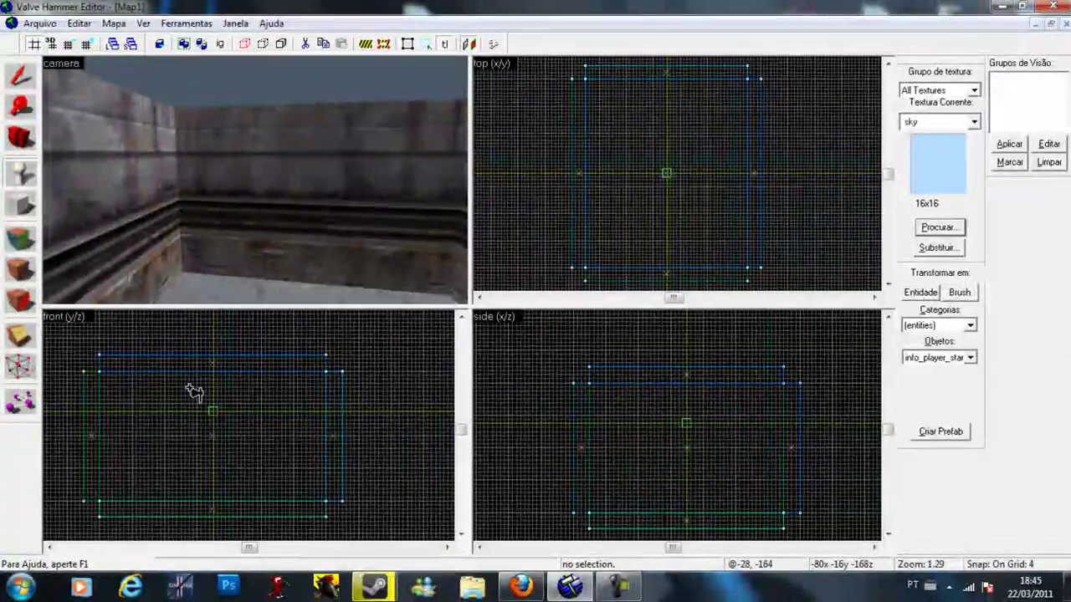
click(21, 76)
click(21, 173)
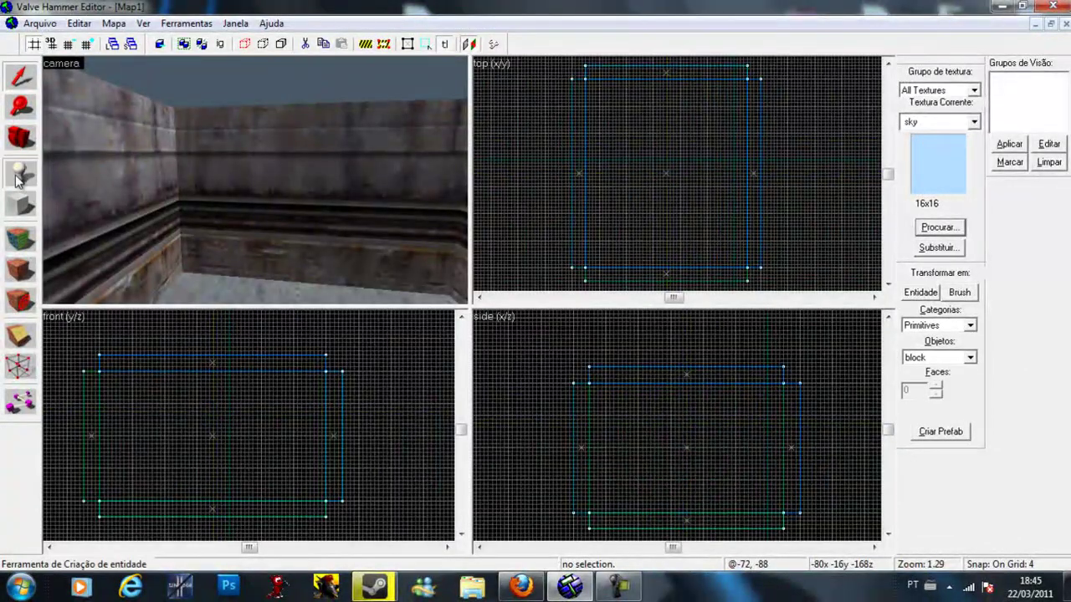
drag(216, 408, 214, 461)
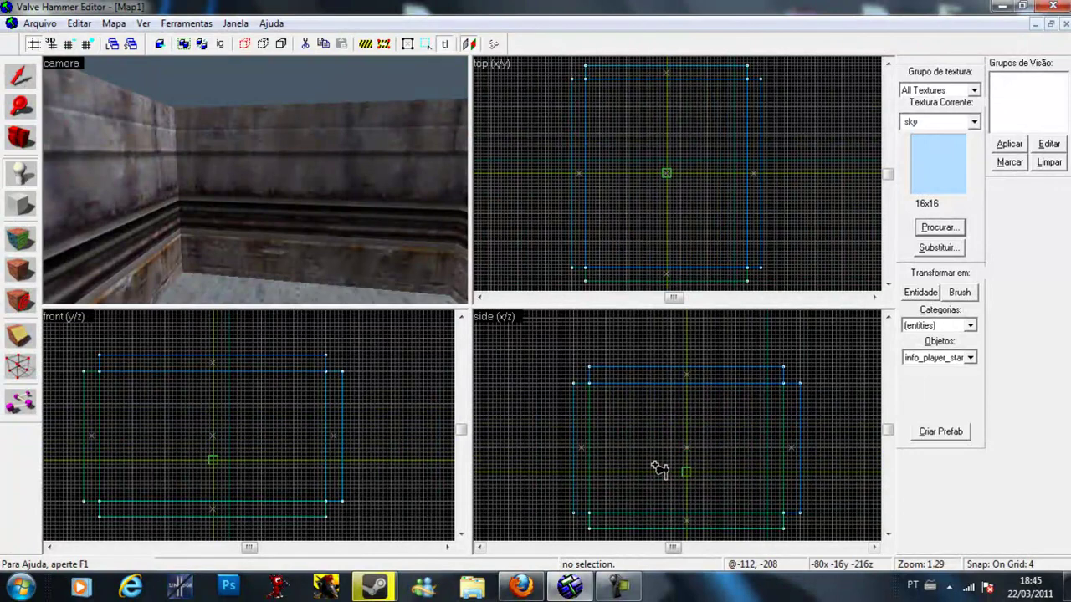
key(Return)
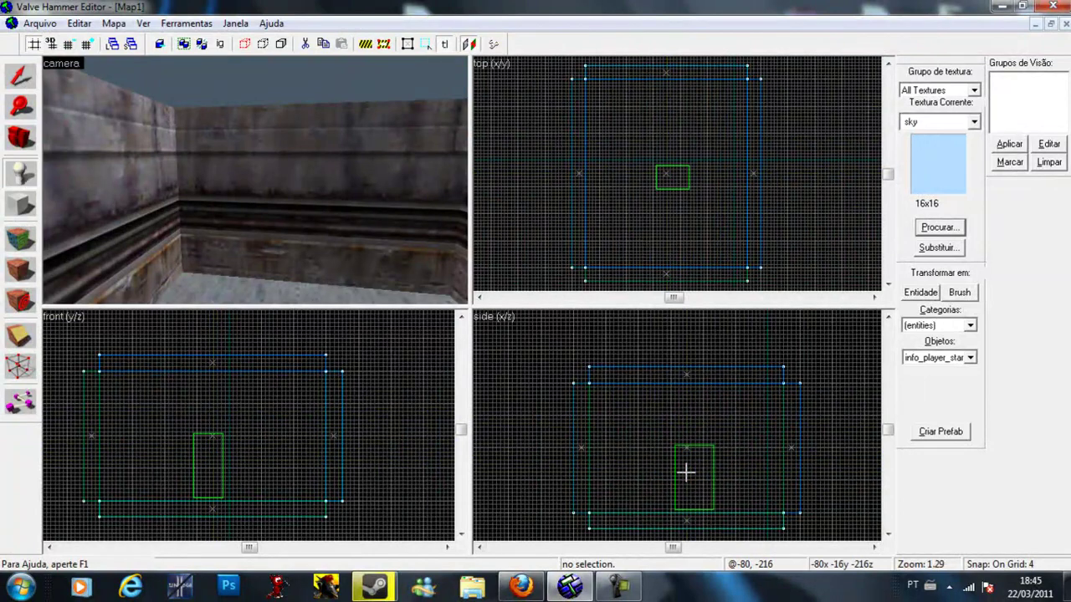
Select the player start model and raise it off the floor, shifting it slightly sideways.
key(a)
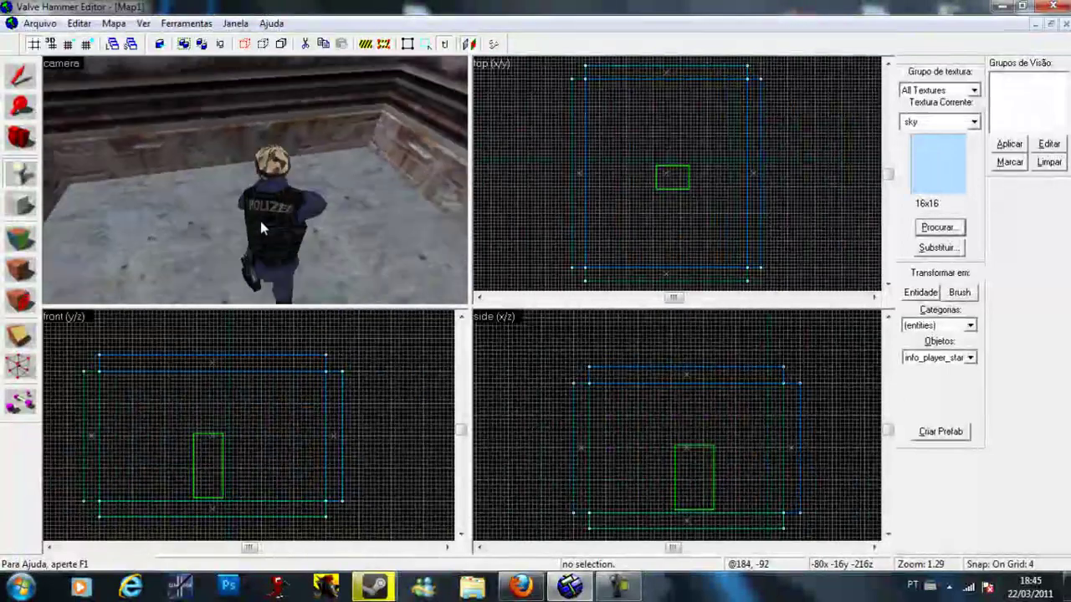
scroll(260, 221, down, 3)
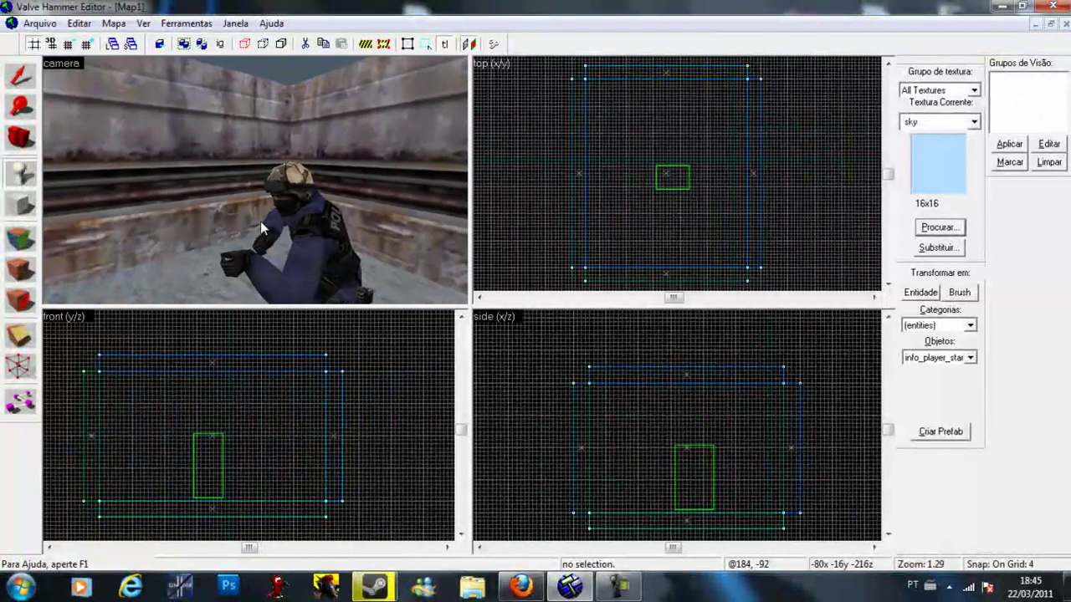
scroll(131, 110, up, 3)
scroll(97, 67, down, 3)
key(Down)
click(21, 75)
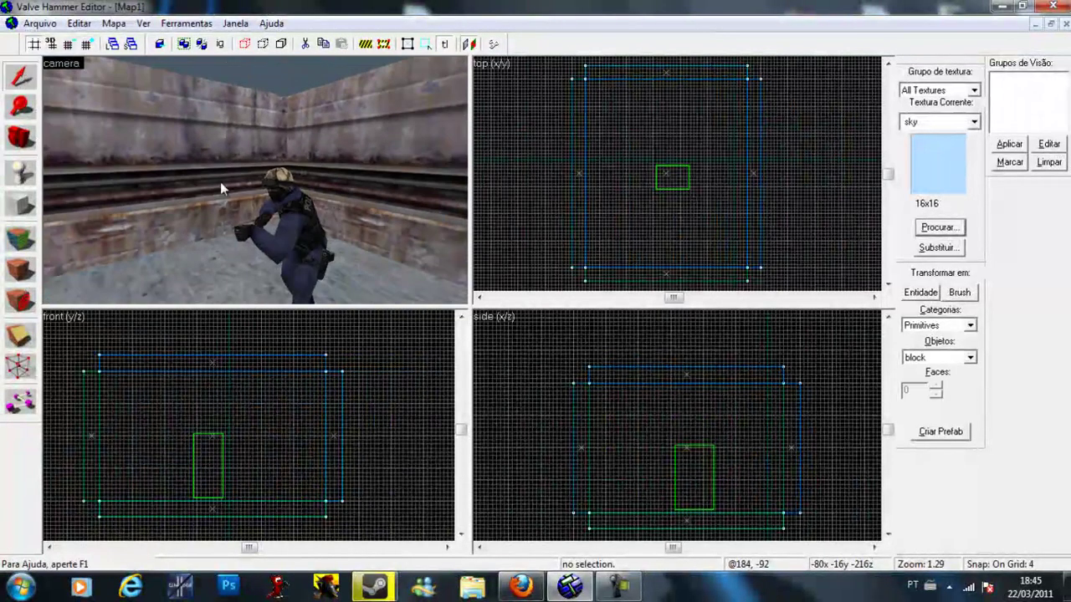
click(276, 251)
click(282, 192)
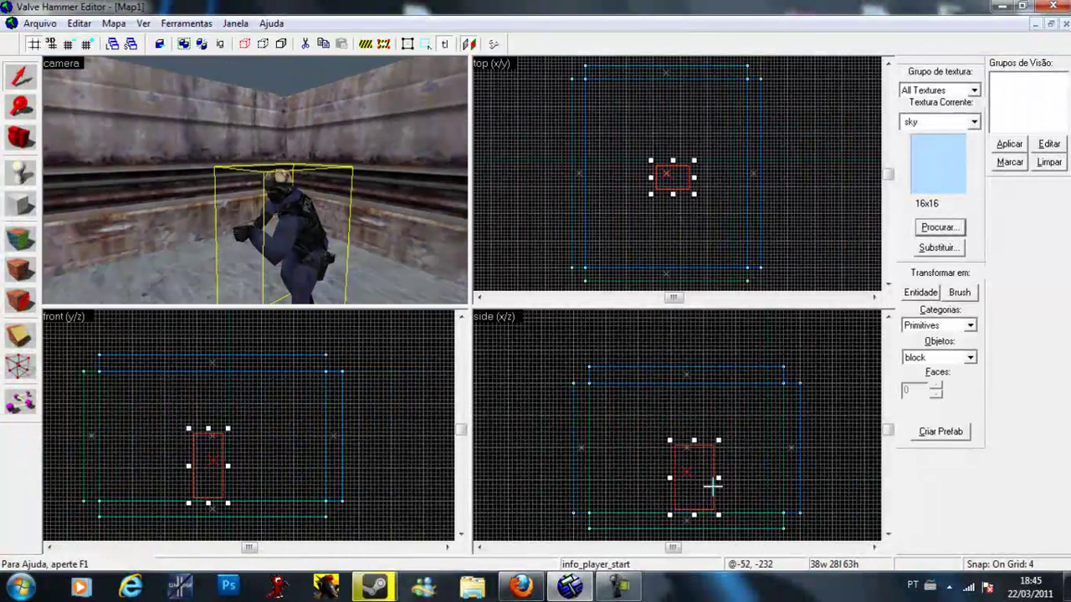
drag(712, 483, 691, 452)
click(815, 165)
Examine the raised player start's clearance above the floor in the camera view.
scroll(214, 169, down, 5)
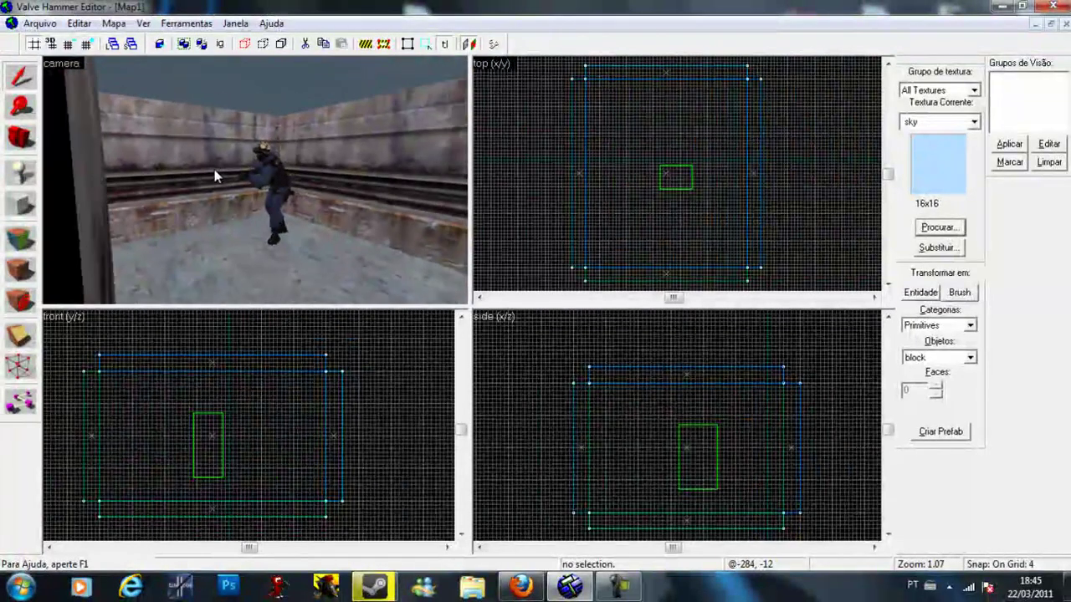
scroll(214, 169, up, 3)
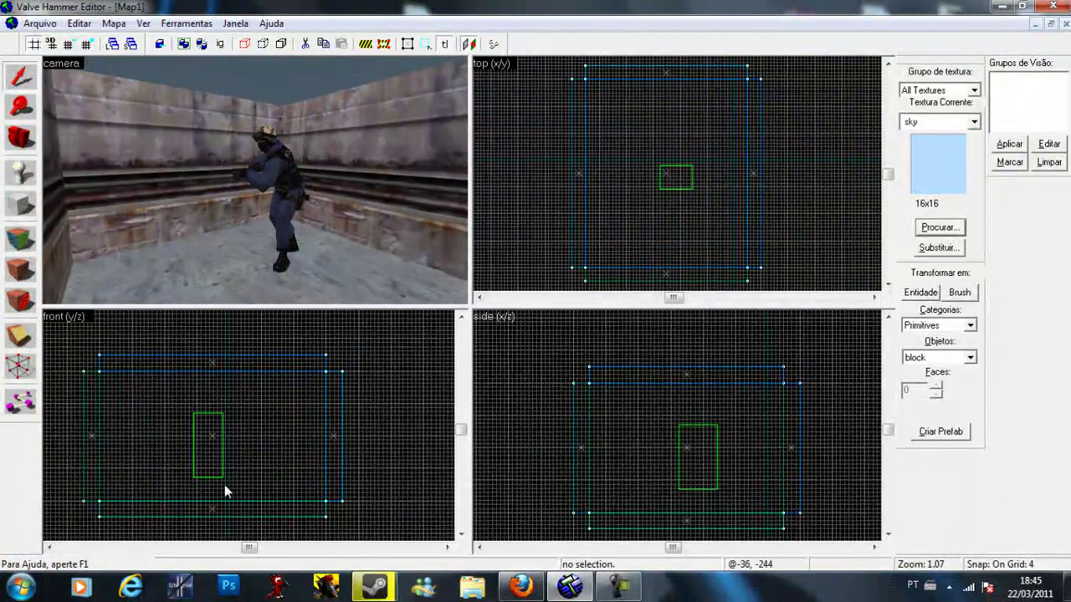
key(s)
key(d)
key(w)
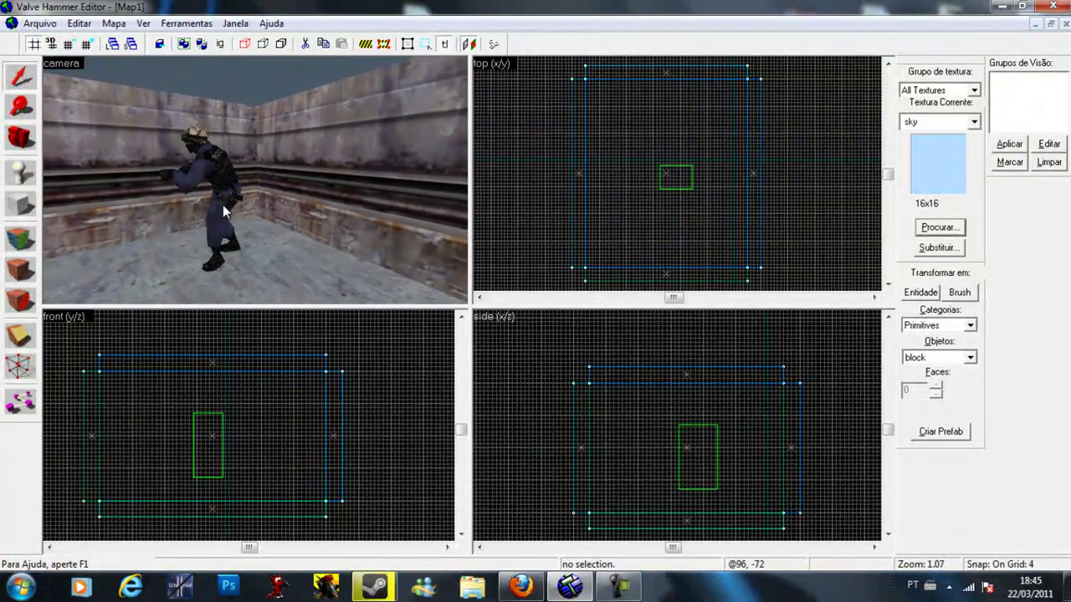
key(a)
key(s)
key(w)
key(d)
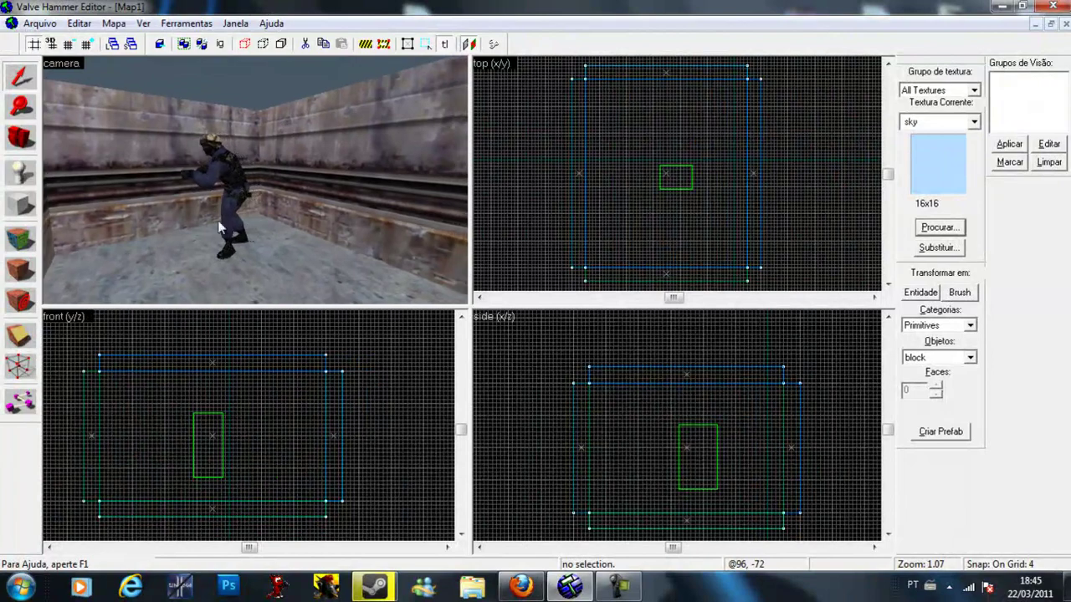
Place a light_environment entity inside the room beside the player start at -120x 16y -160z.
click(25, 176)
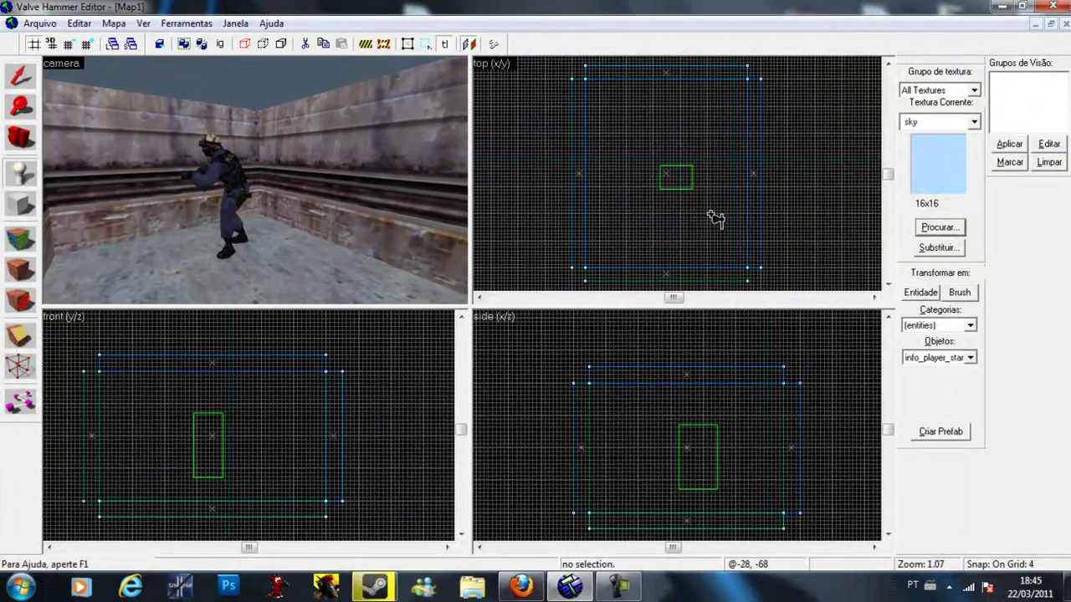
click(633, 147)
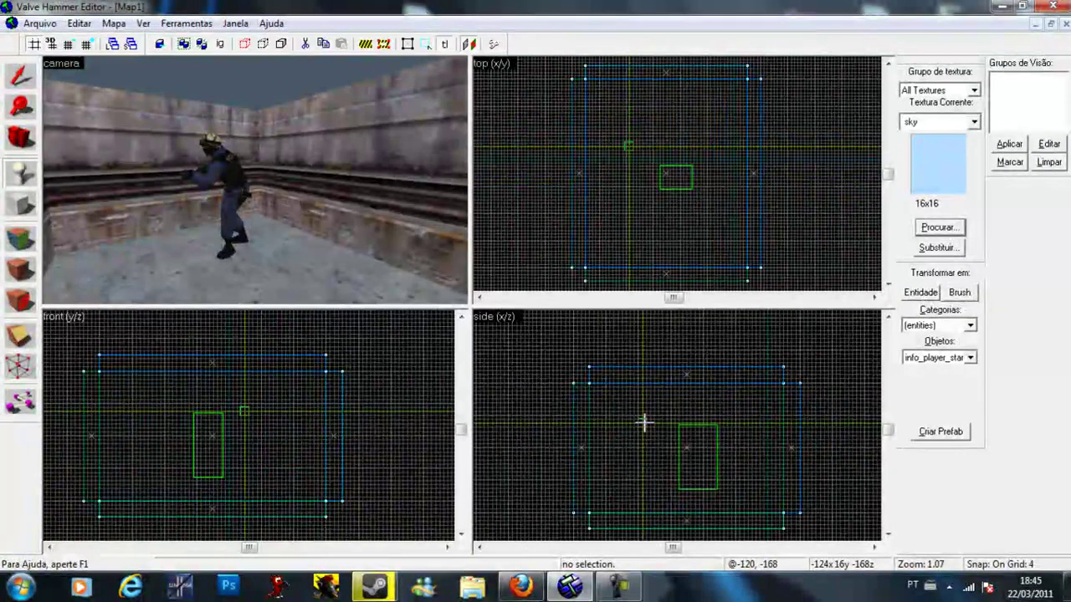
click(644, 418)
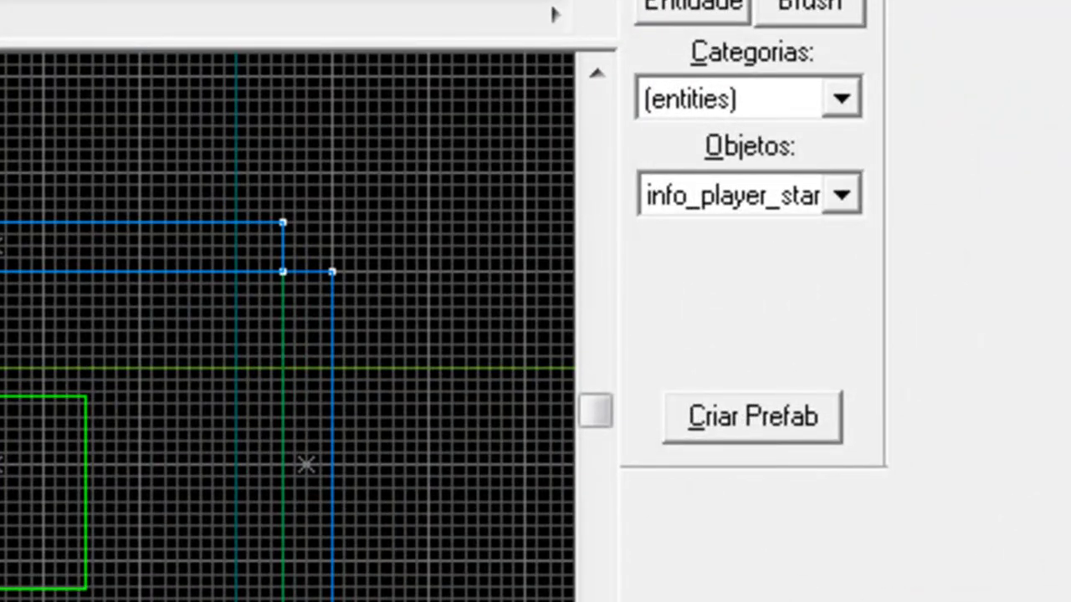
click(840, 196)
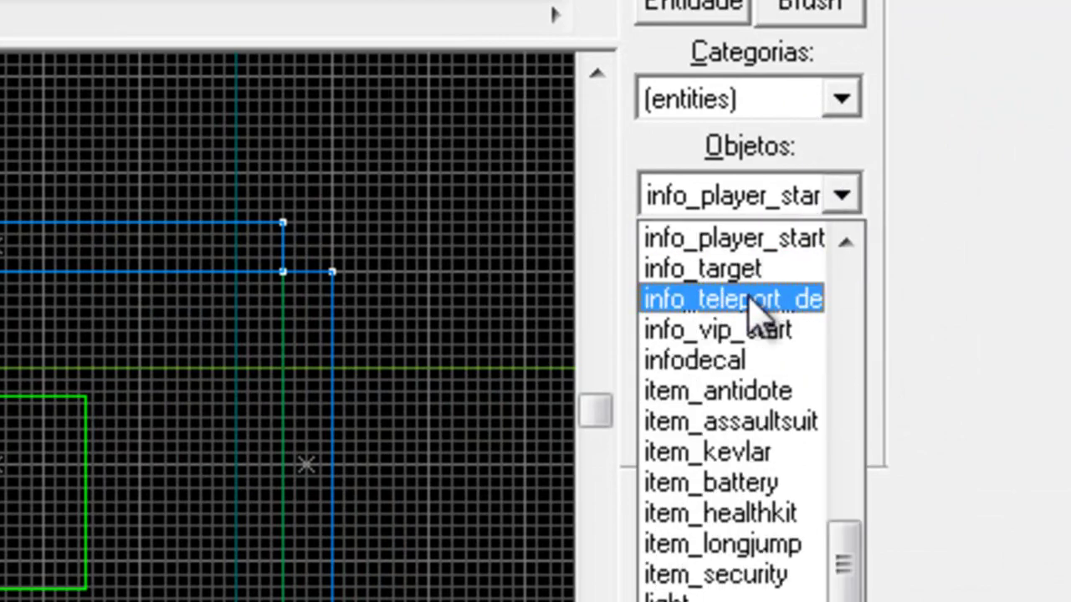
scroll(757, 310, down, 2)
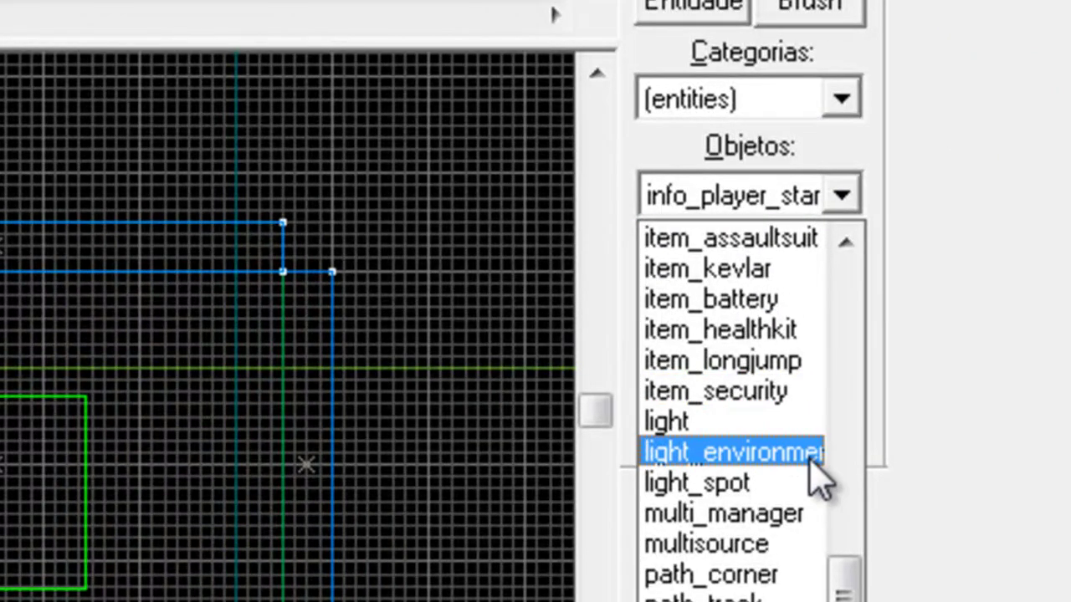
click(810, 458)
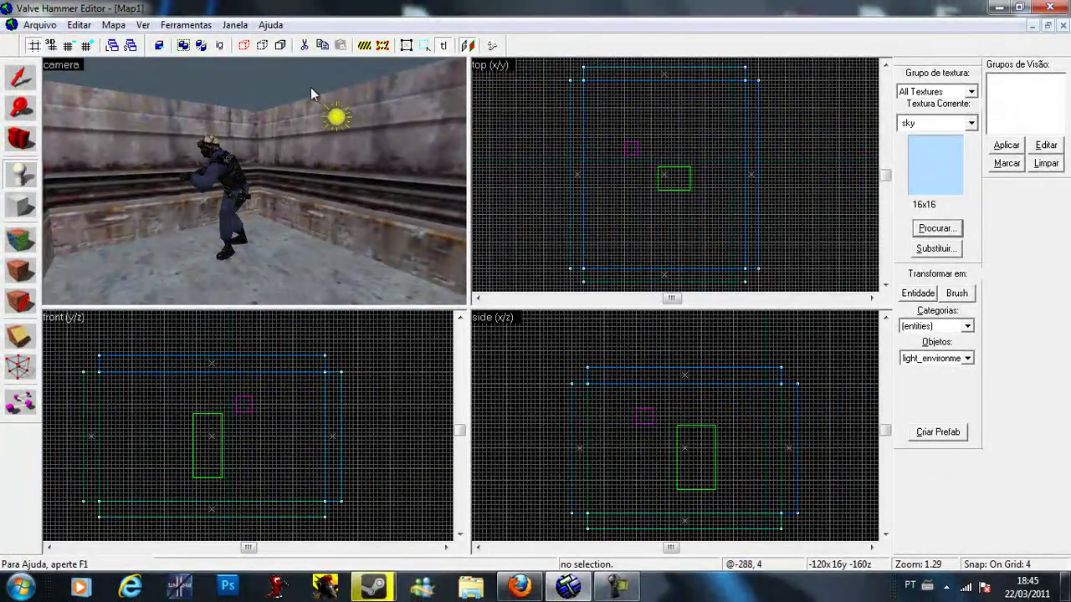
Review the light_environment's object properties and move the light to the room's centre, above the player start.
click(20, 77)
double_click(335, 134)
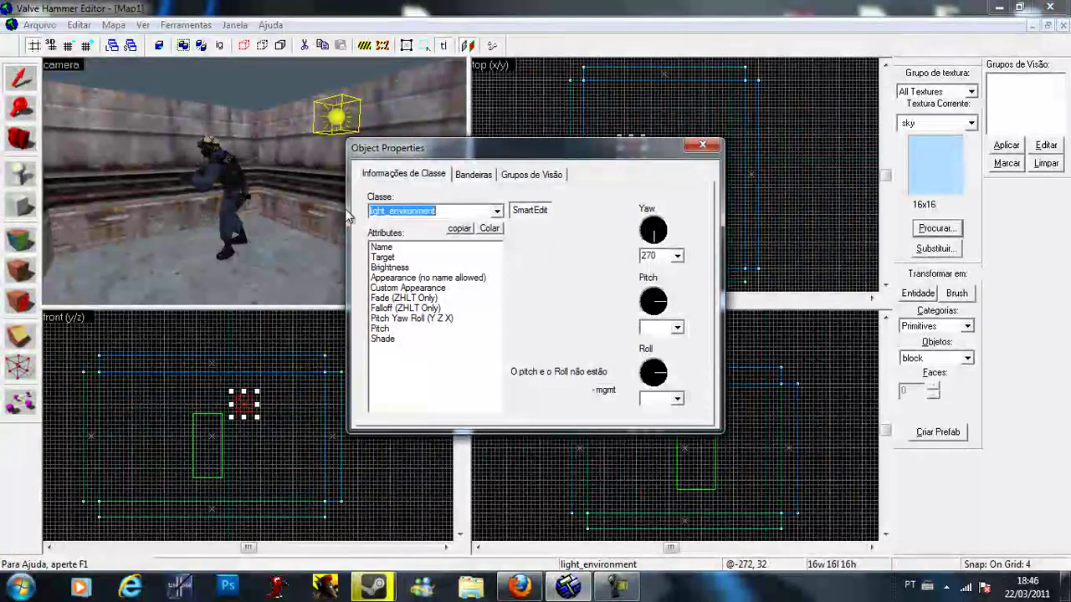
click(350, 118)
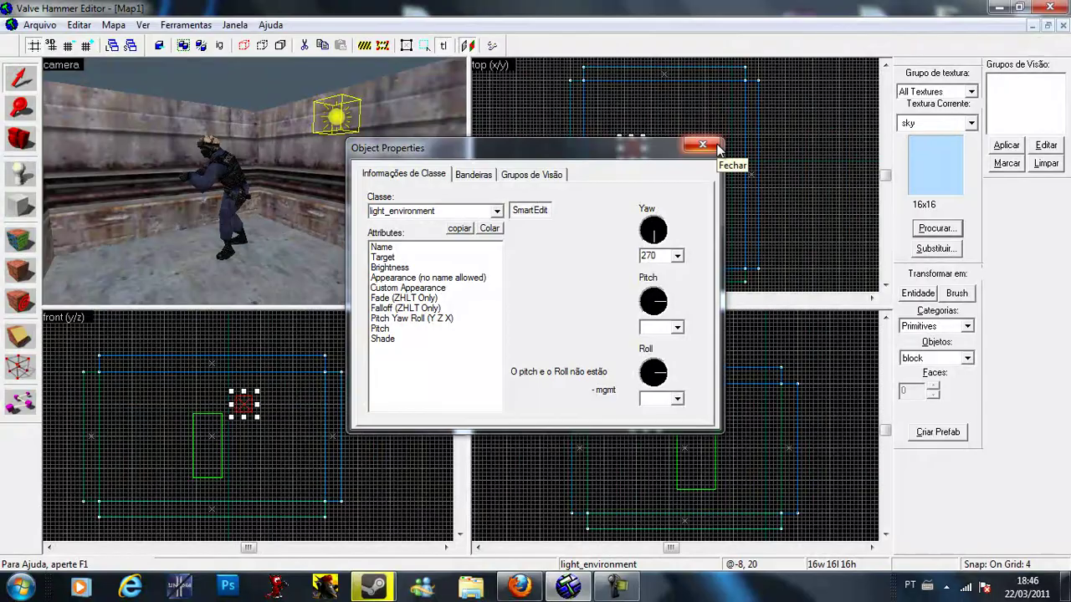
click(715, 145)
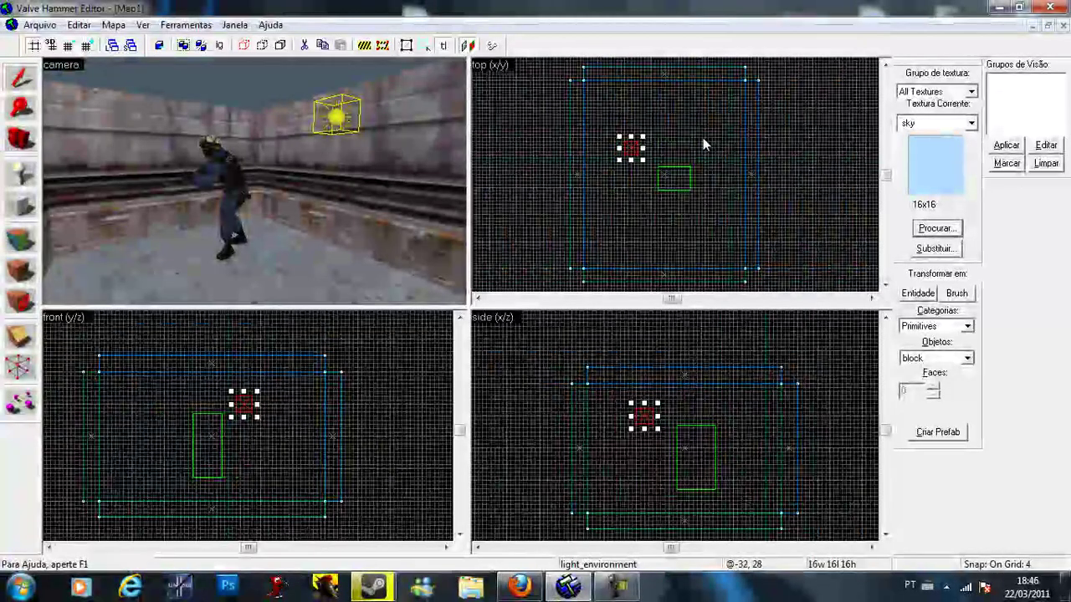
drag(635, 149, 664, 176)
key(Escape)
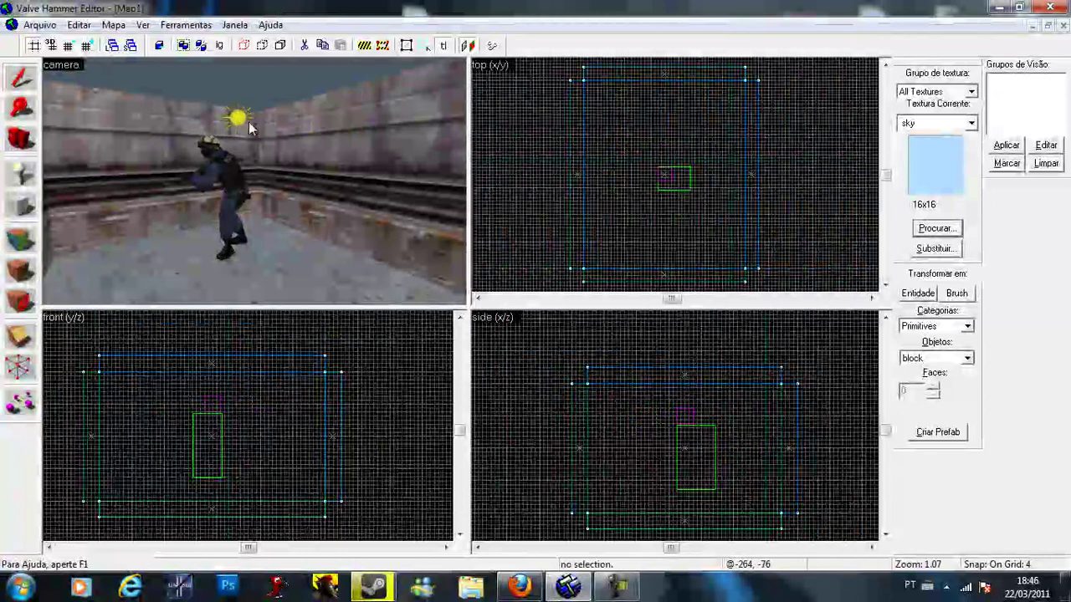
Examine the light, the player start and the surrounding walls in the camera view from several angles.
key(z)
key(w)
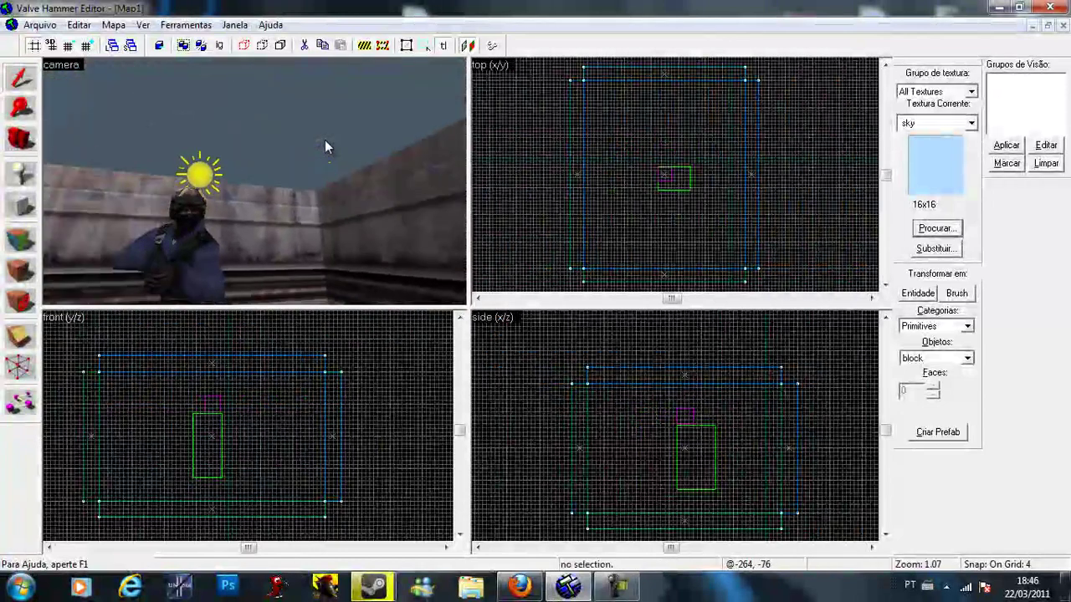
key(w)
key(s)
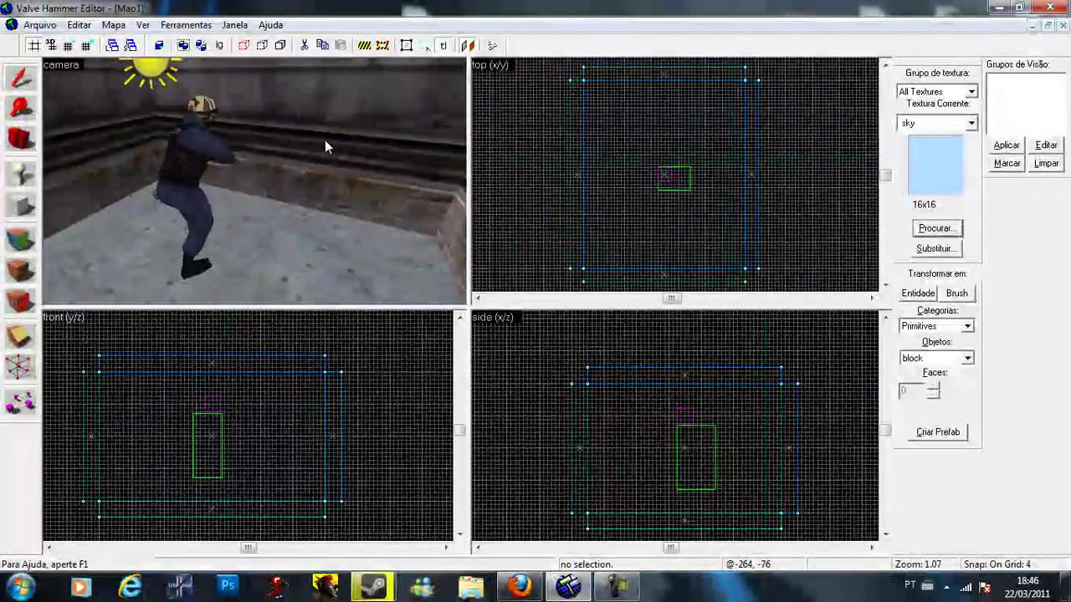
key(a)
key(s)
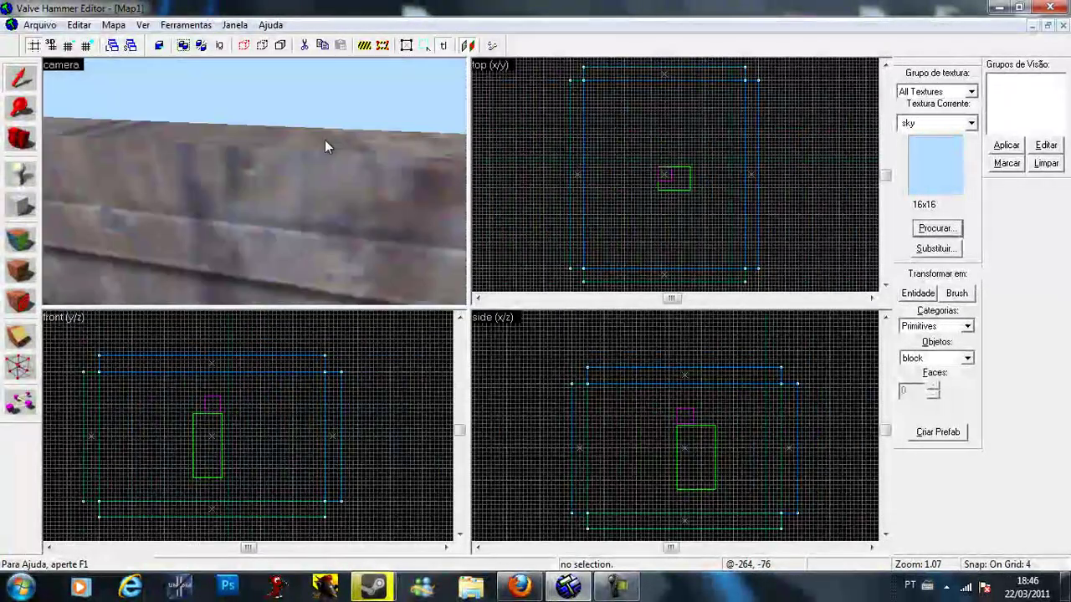
key(w)
Select the whole room with its player start and light, and place a copy of it beside the original along the x axis.
scroll(692, 133, down, 3)
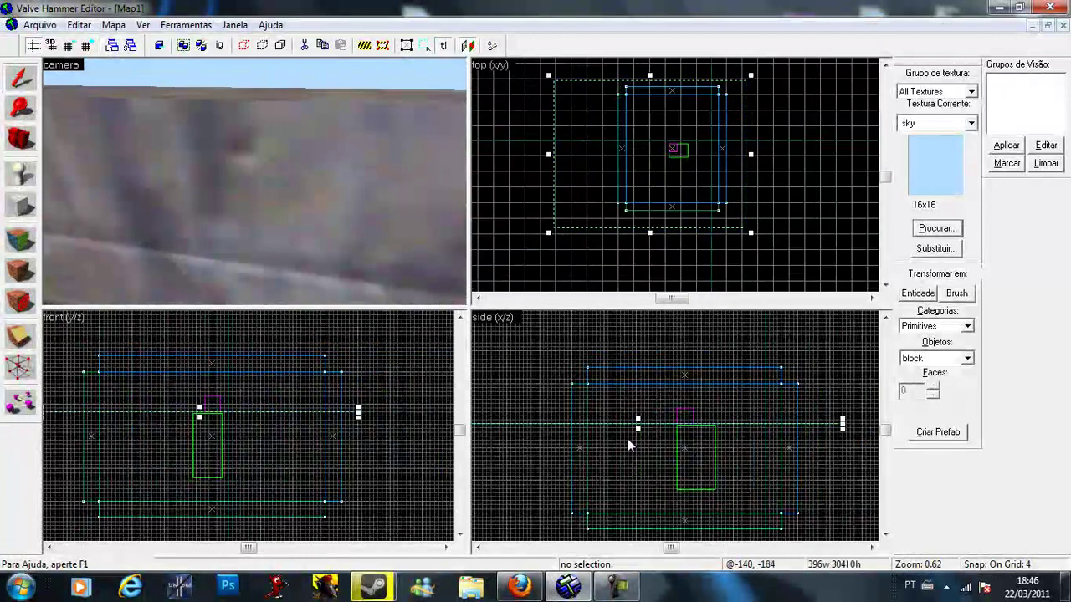
drag(638, 433, 655, 544)
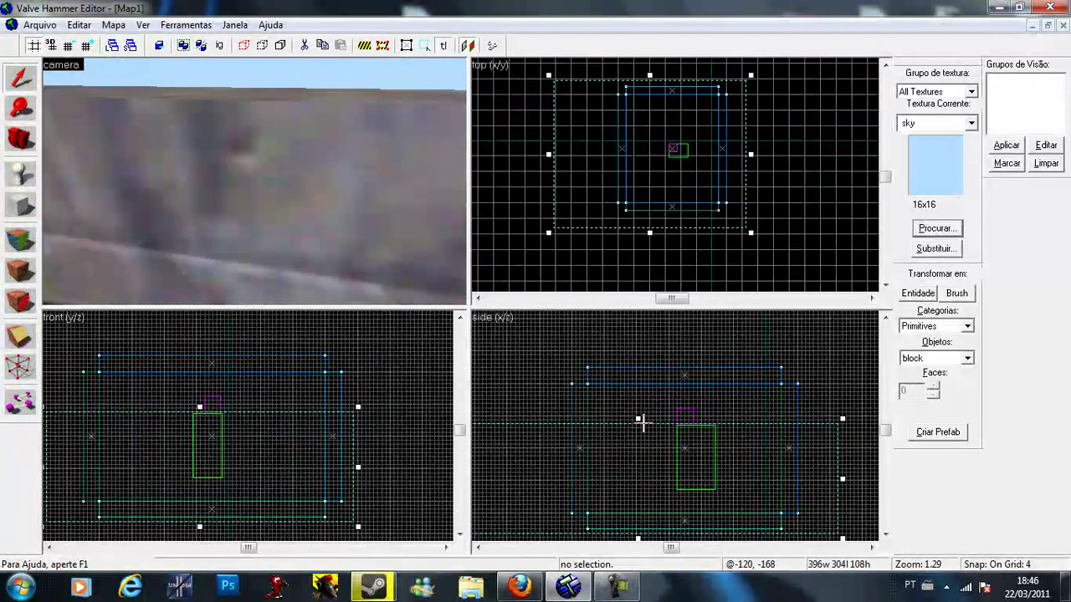
drag(639, 420, 637, 355)
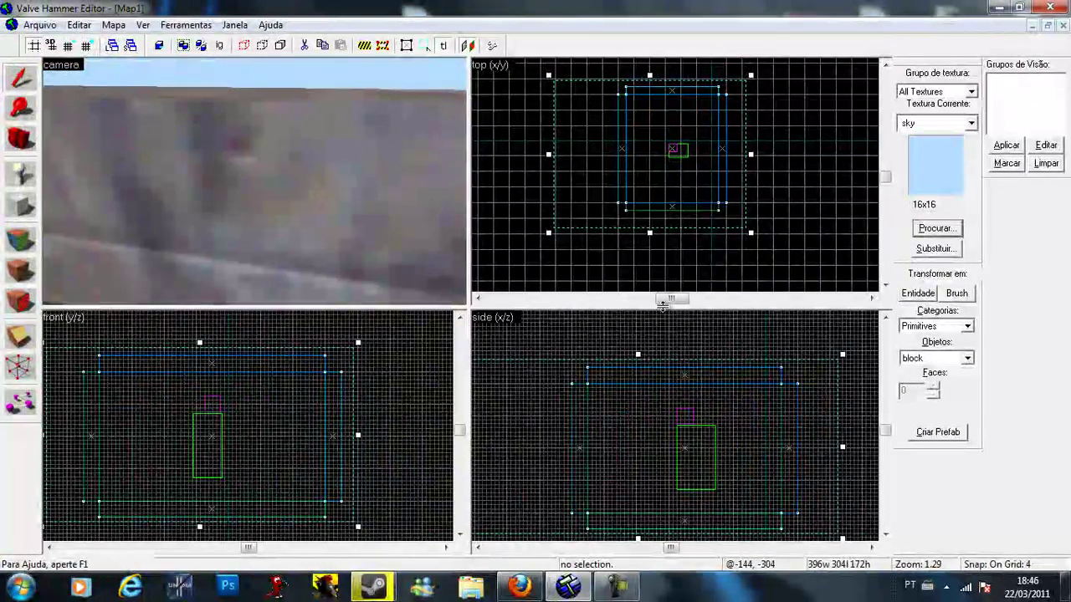
key(ctrl+a)
scroll(767, 197, down, 3)
scroll(722, 156, up, 3)
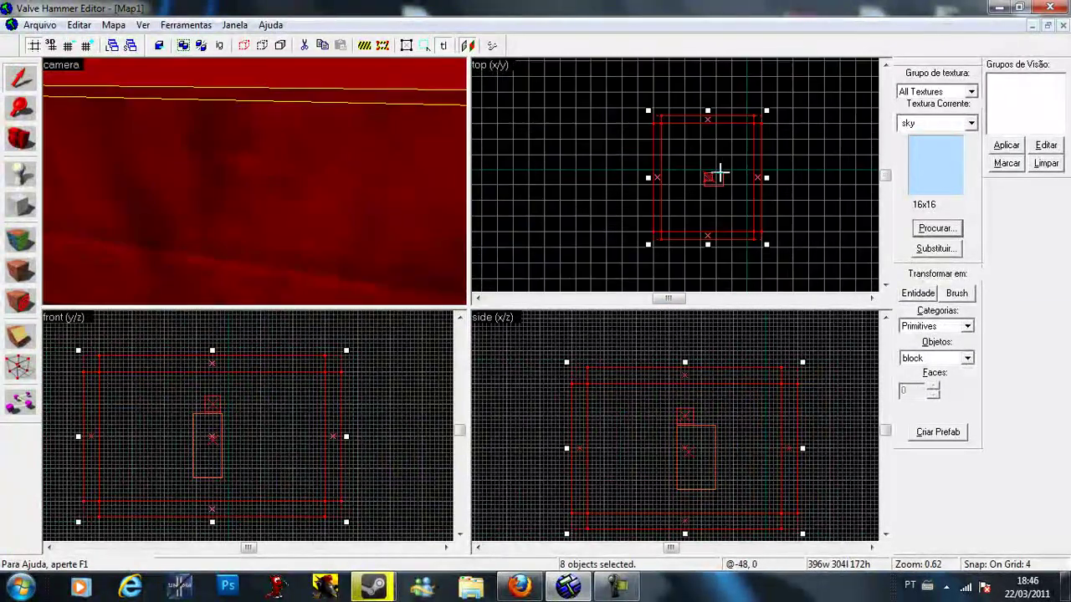
mouse_move(720, 173)
mouse_down()
mouse_move(1029, 198)
mouse_move(800, 165)
mouse_move(743, 174)
mouse_move(753, 178)
mouse_up()
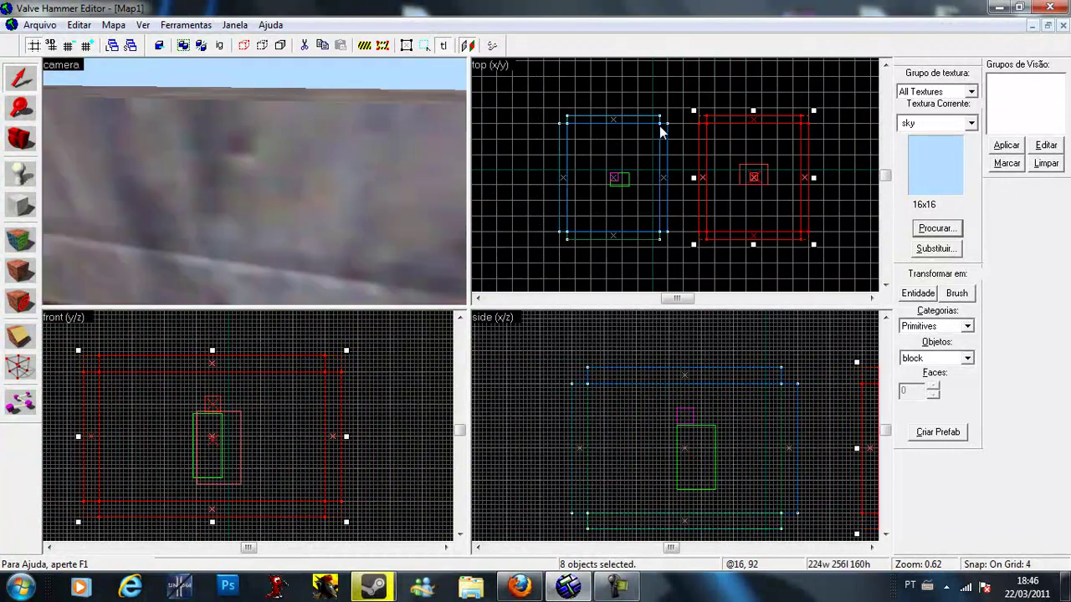
click(666, 109)
Replace the sky texture on the copied room's ceiling with the concrete texture SILO2_WET6.
scroll(246, 81, down, 5)
scroll(246, 81, up, 4)
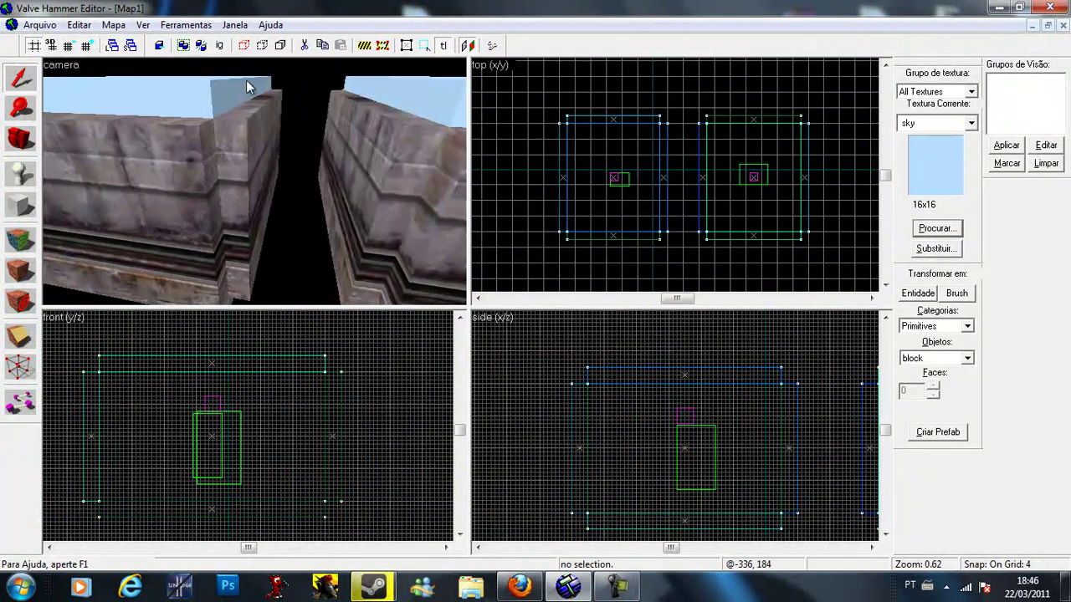
key(d)
key(w)
click(247, 81)
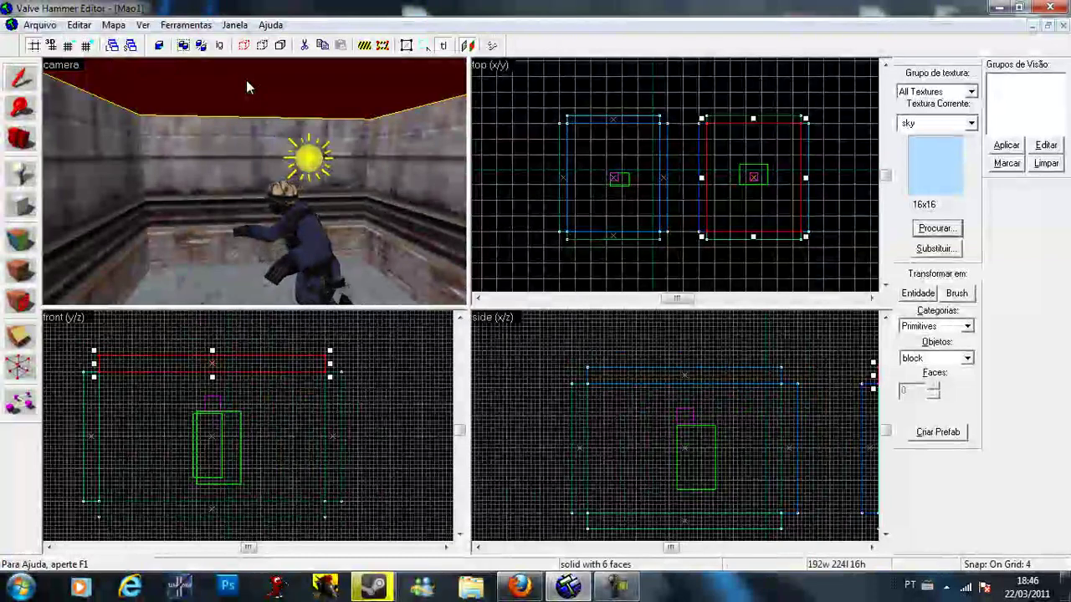
key(Down)
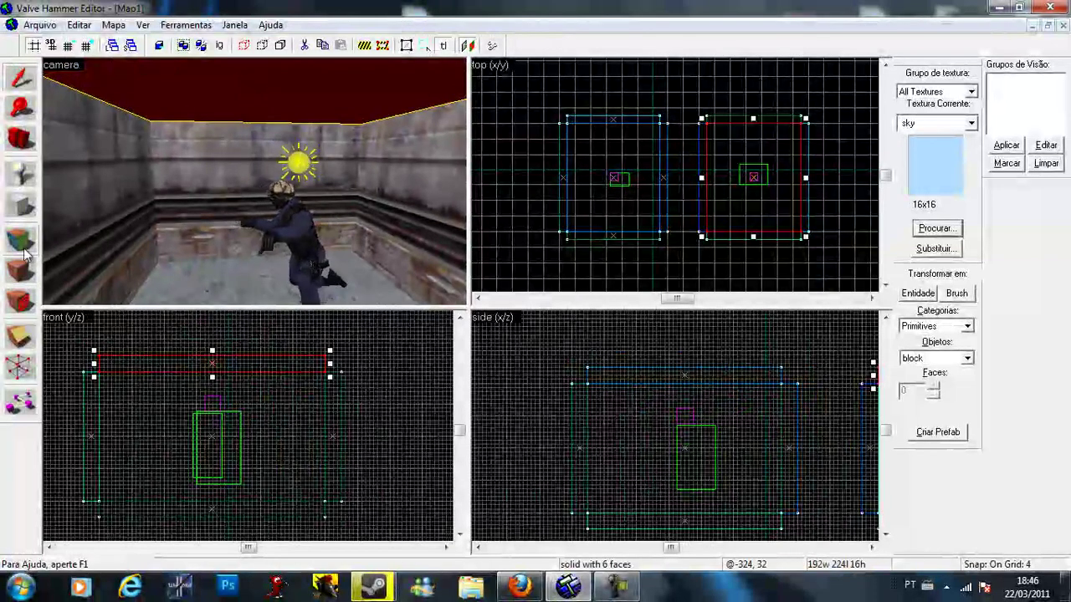
click(23, 246)
click(728, 440)
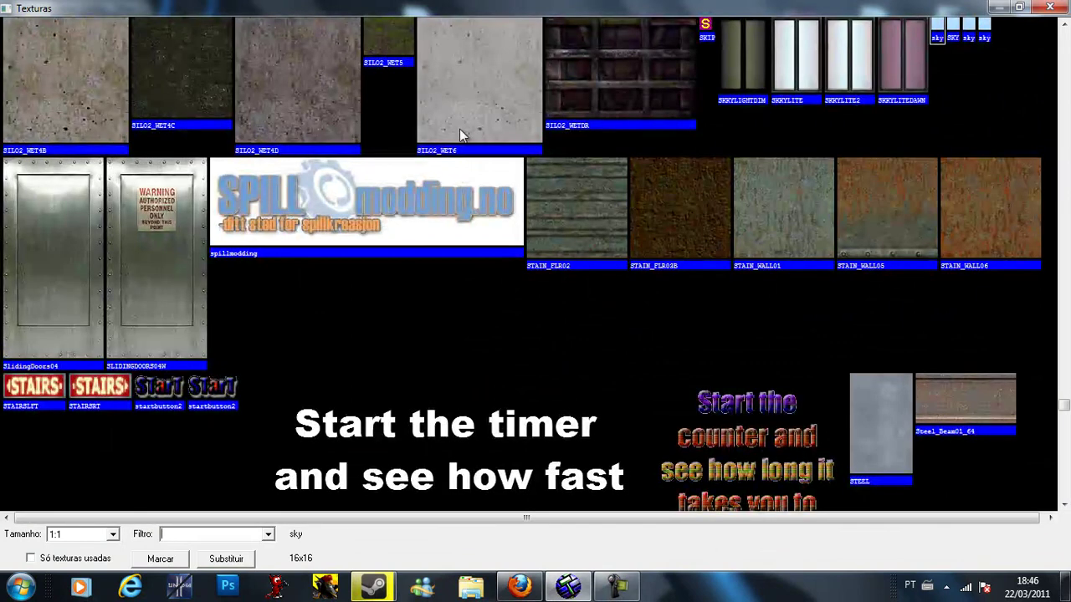
double_click(459, 128)
key(shift+s)
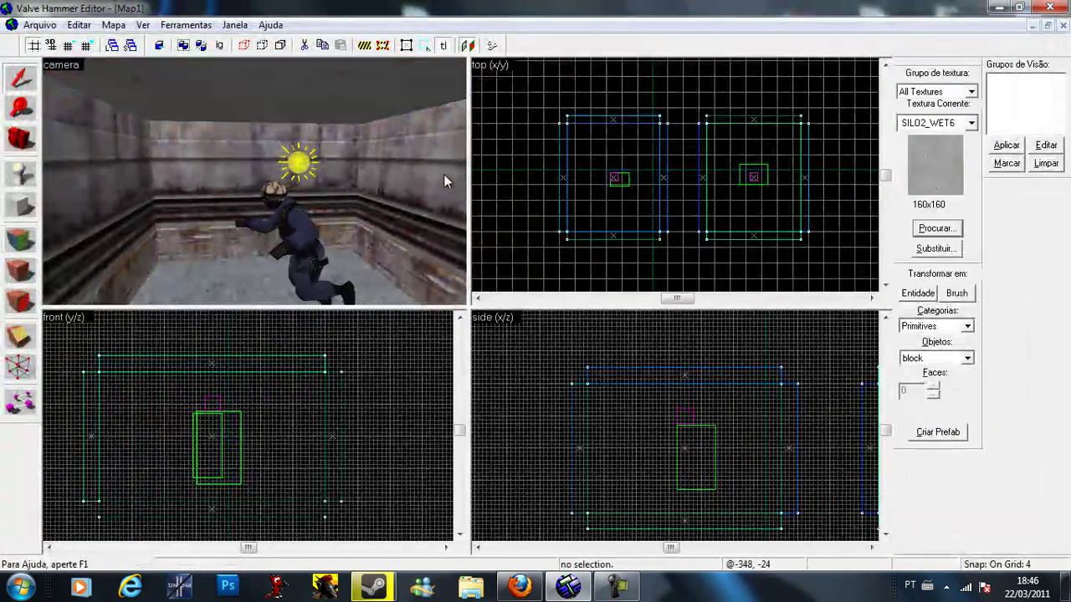
Select the light_environment in the copied room and examine it under the solid ceiling from several camera angles.
click(294, 155)
key(z)
key(s)
key(w)
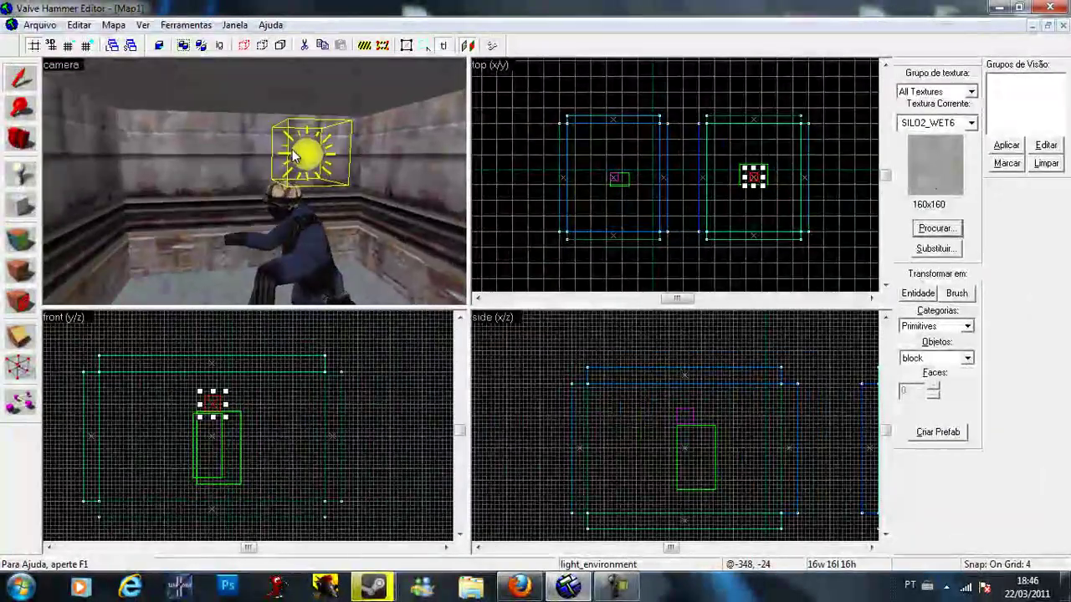
key(s)
key(s)
key(w)
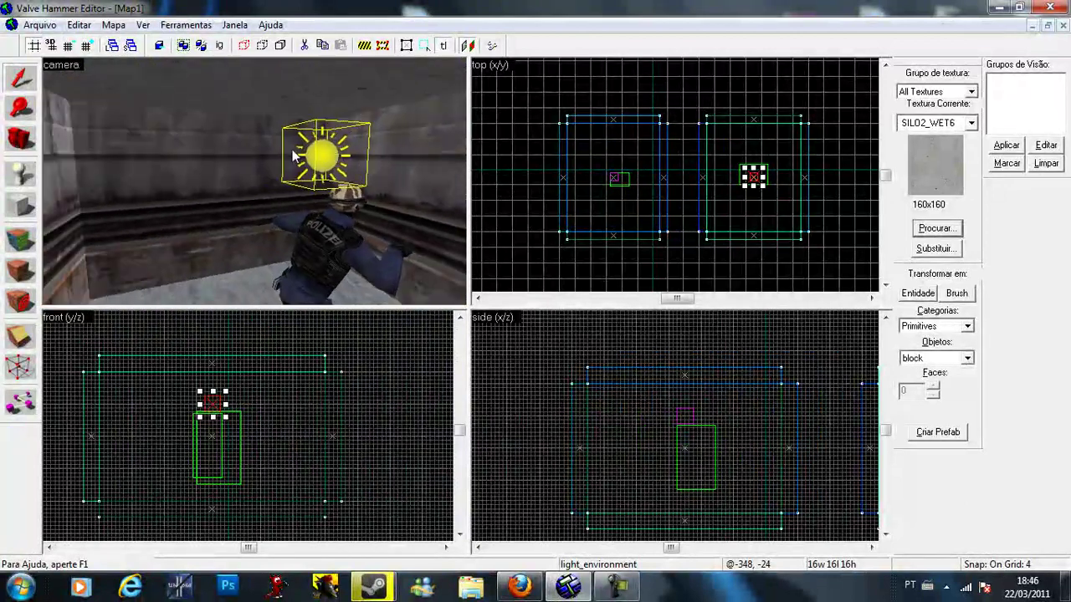
key(s)
key(w)
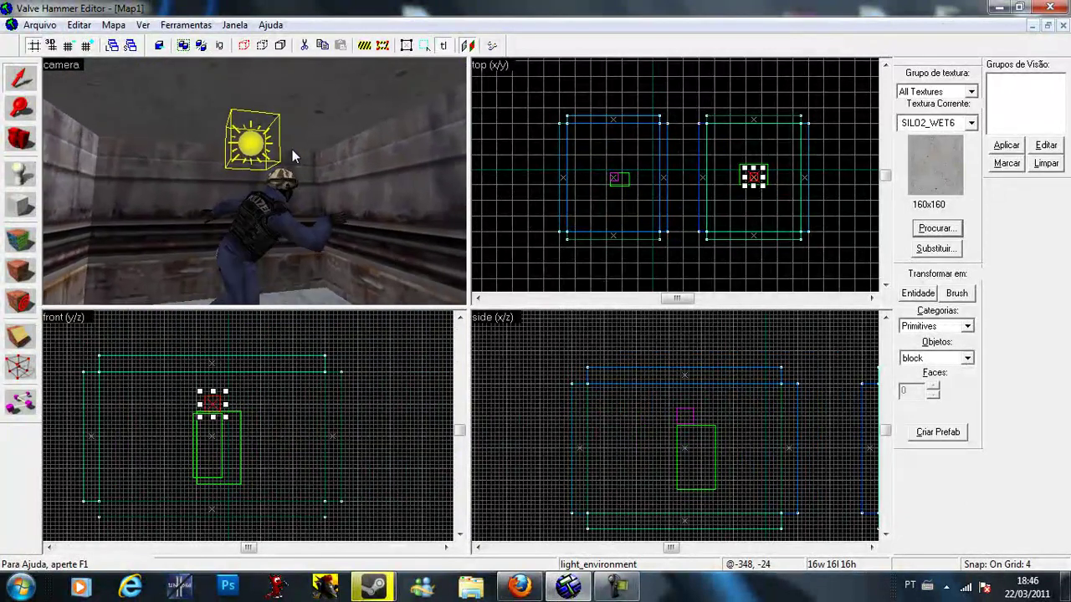
key(s)
key(w)
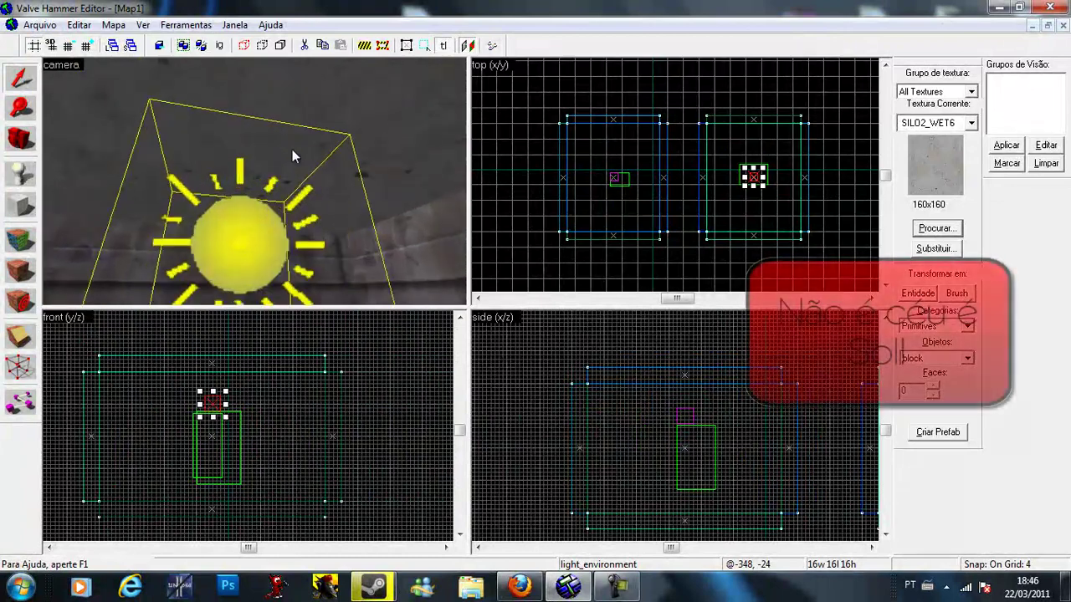
key(s)
scroll(292, 155, up, 6)
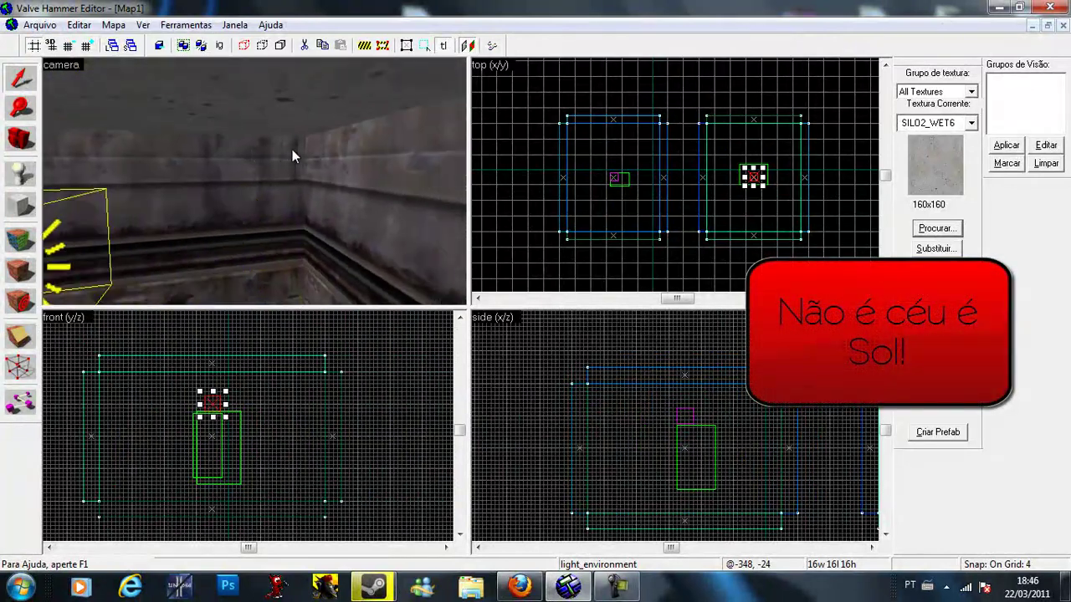
key(s)
key(w)
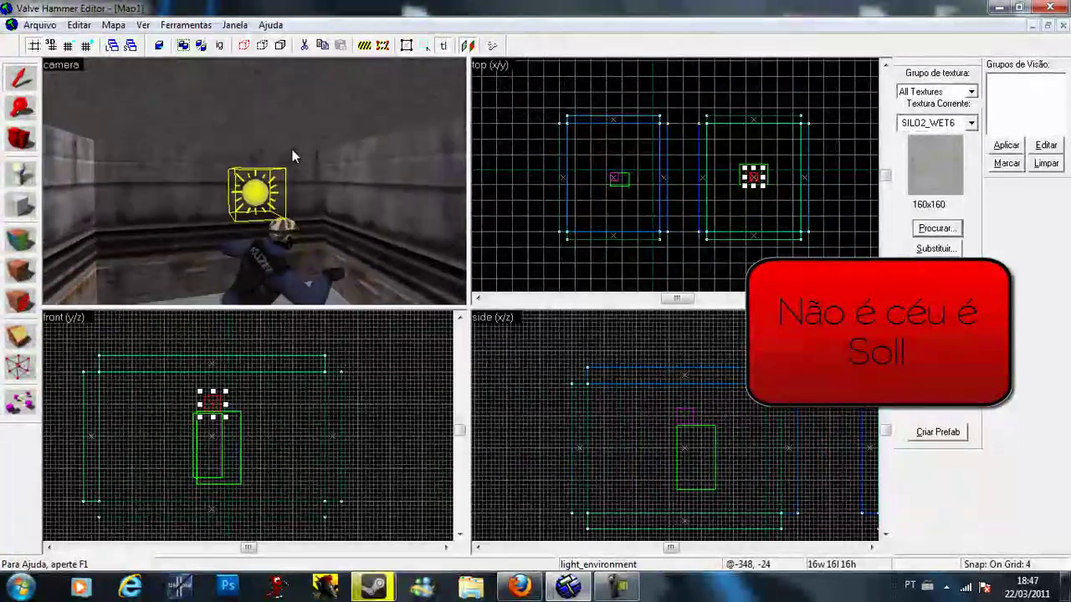
key(s)
scroll(292, 153, up, 2)
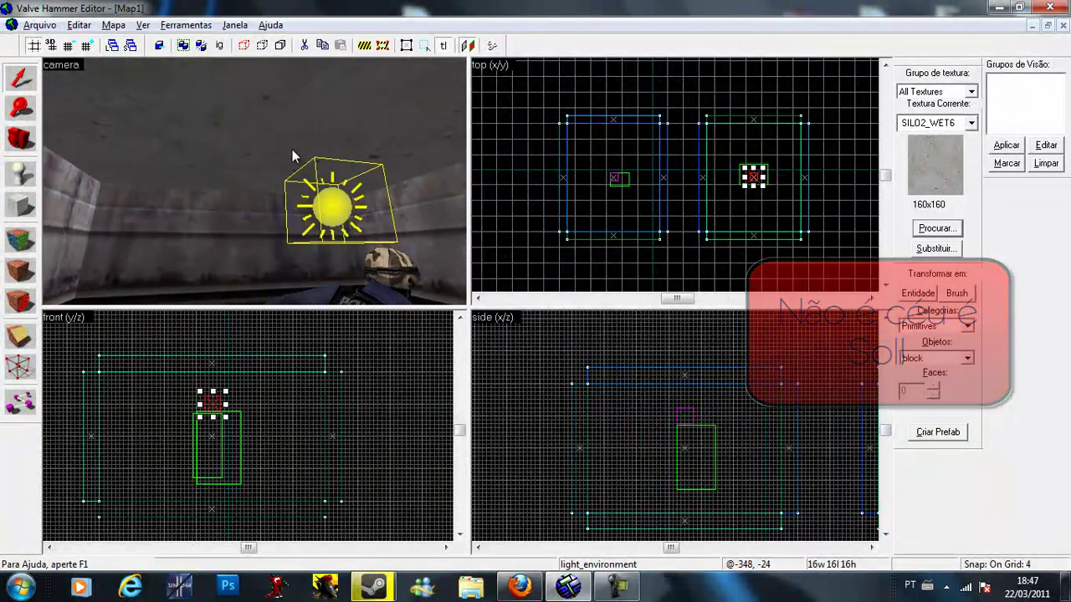
Change the copied light_environment's class to light in its object properties.
key(alt+Return)
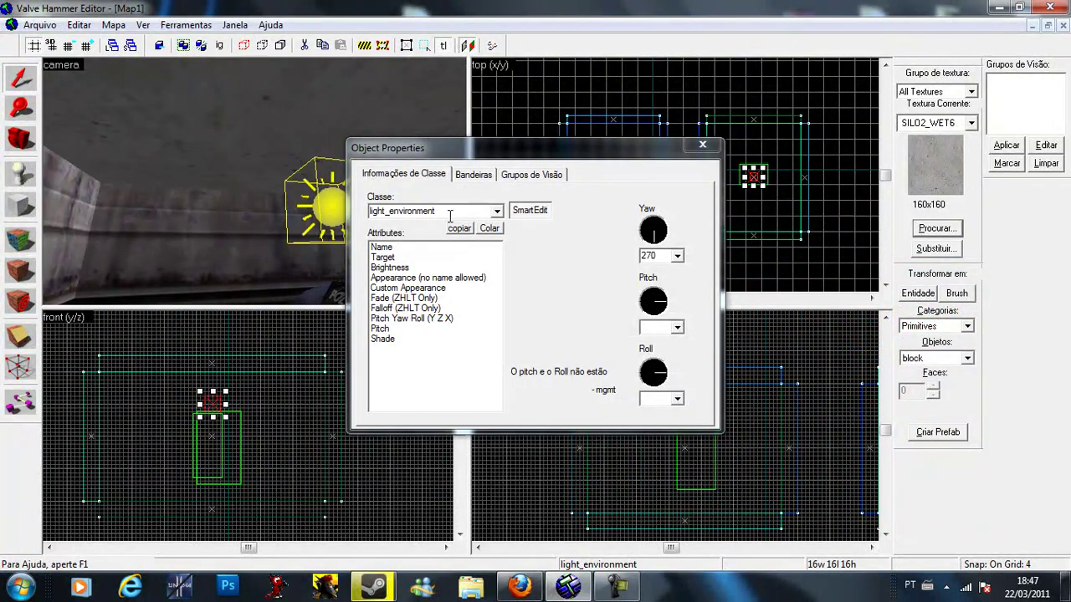
drag(472, 156, 607, 144)
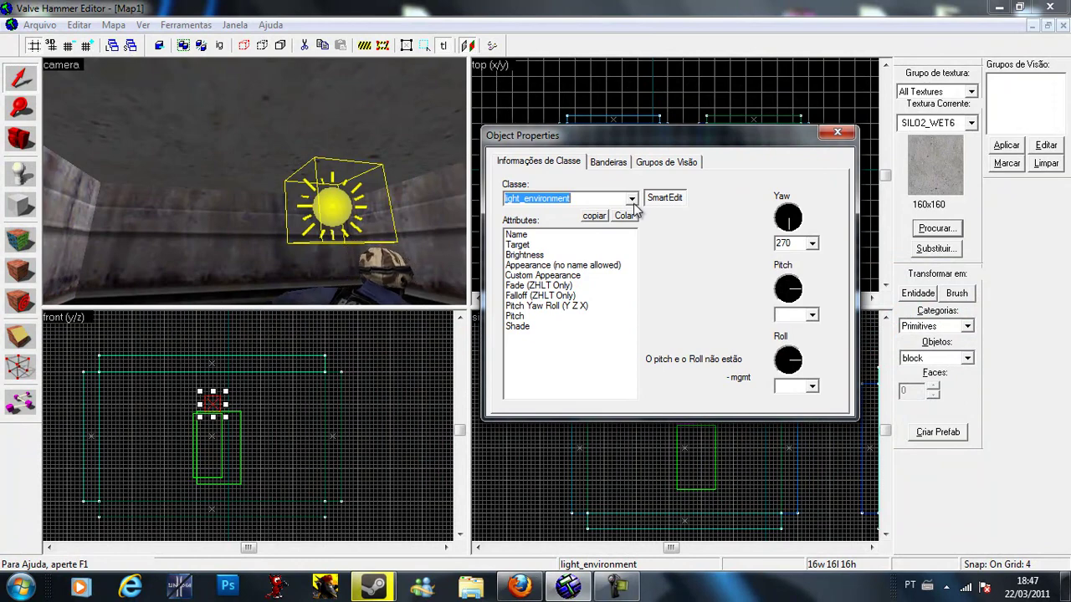
click(632, 199)
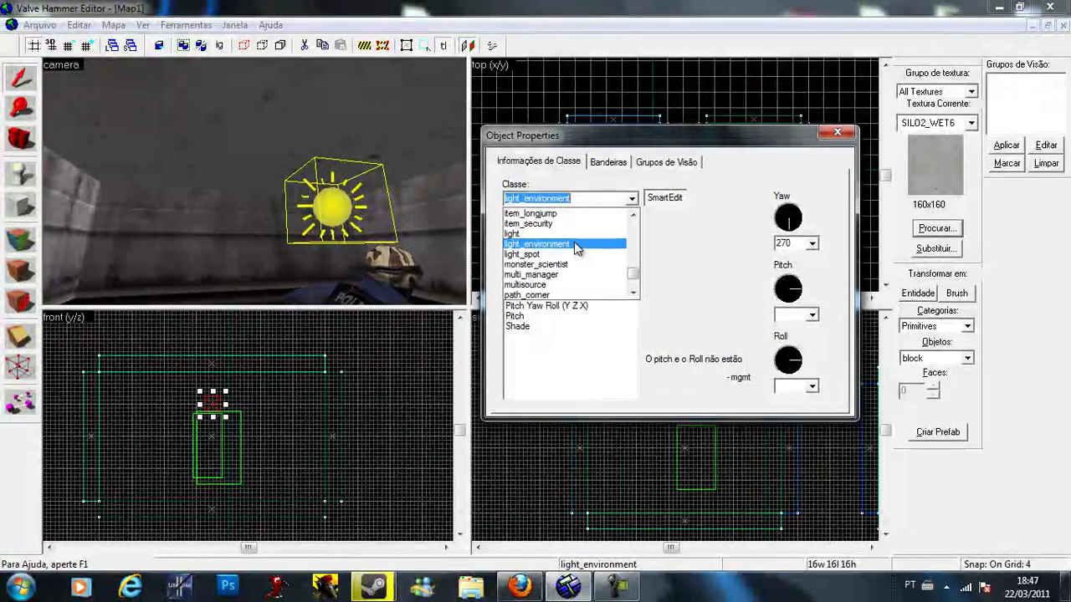
click(575, 244)
text(1)
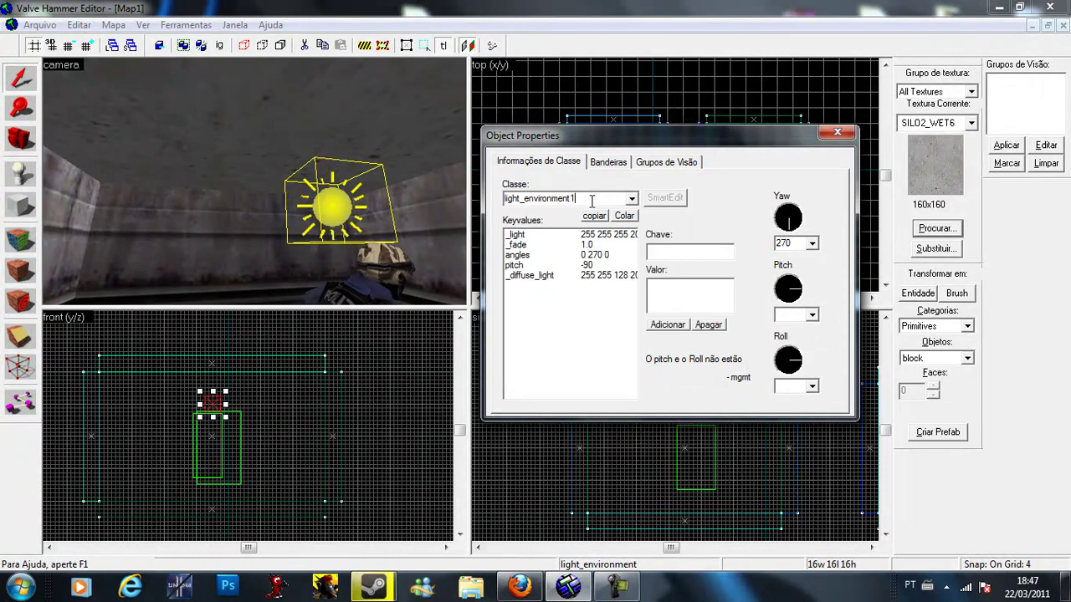
click(631, 201)
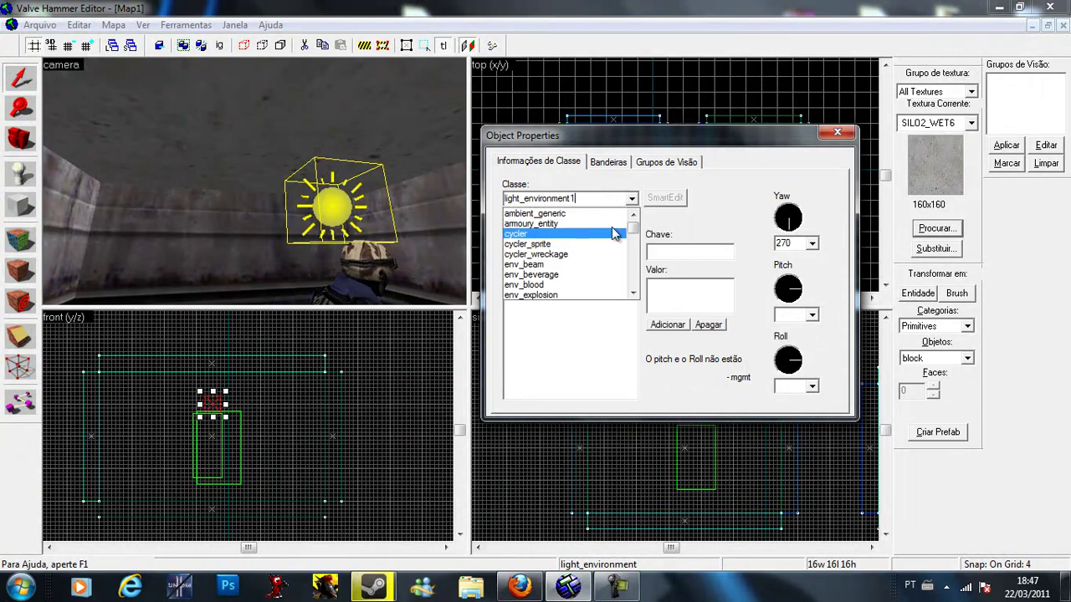
scroll(634, 240, down, 2)
click(606, 196)
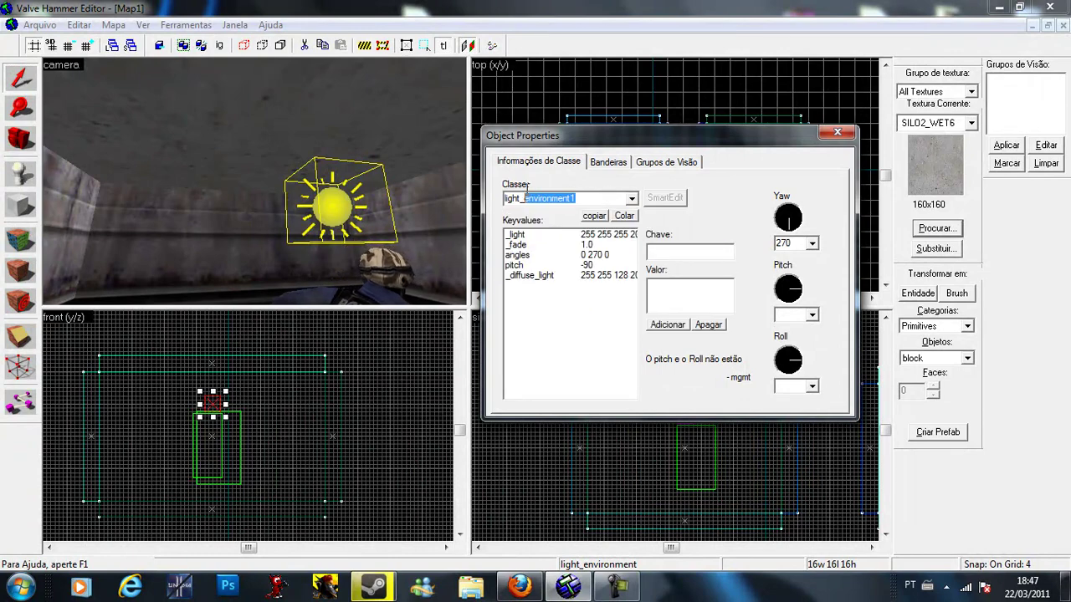
key(BackSpace)
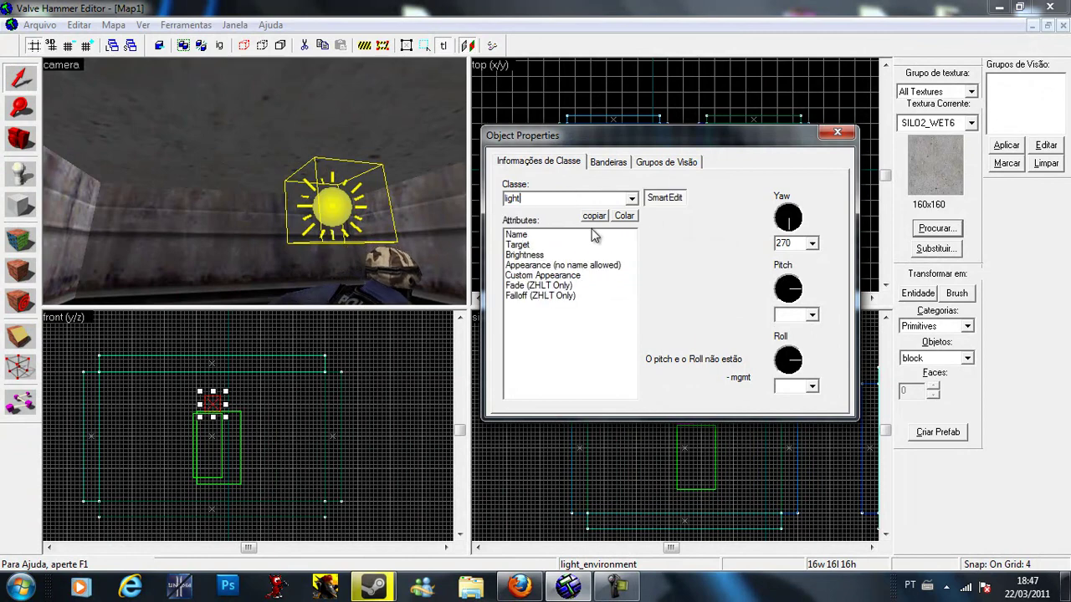
click(591, 244)
click(835, 135)
key(Escape)
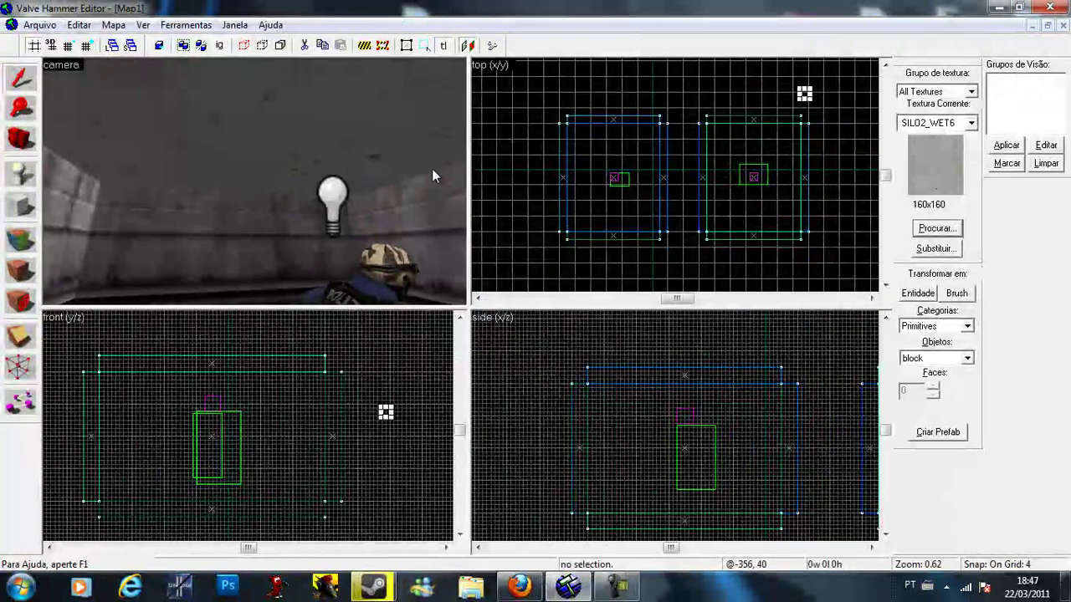
Select the light entity above the copied room's player start and delete it.
click(352, 195)
key(w)
key(z)
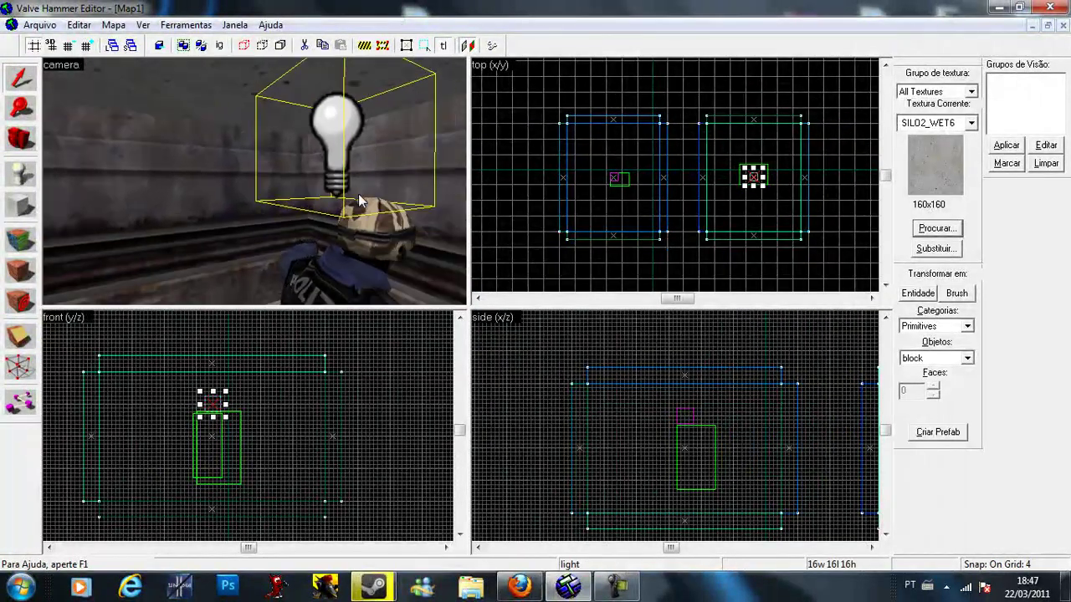
key(s)
key(z)
scroll(801, 106, up, 4)
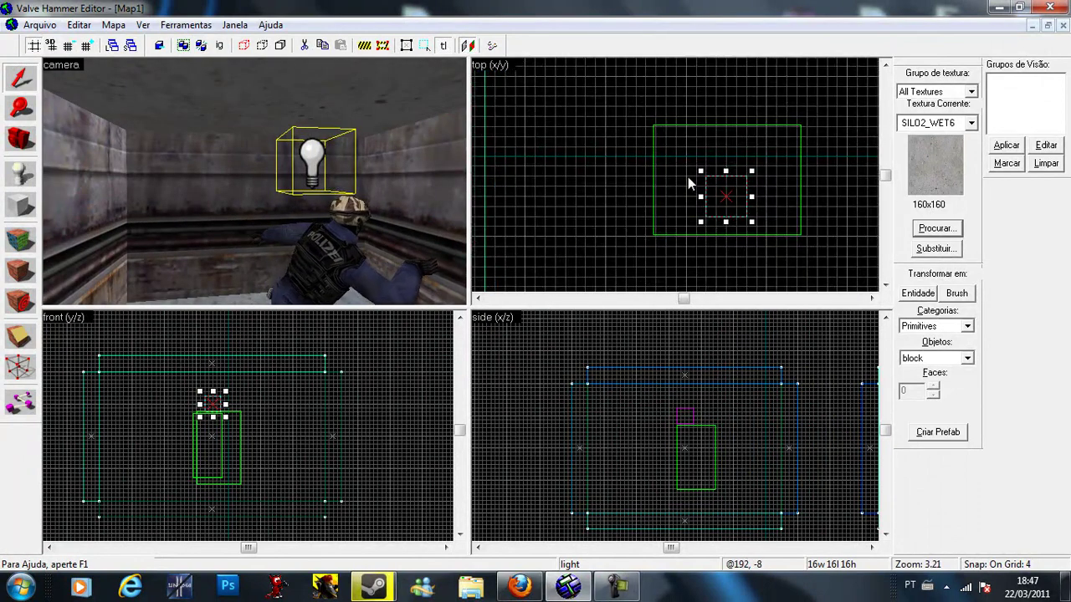
click(731, 175)
Place a new light entity in the copied room beside the player start at 208x -52y -160z and check it in the camera view.
key(shift+e)
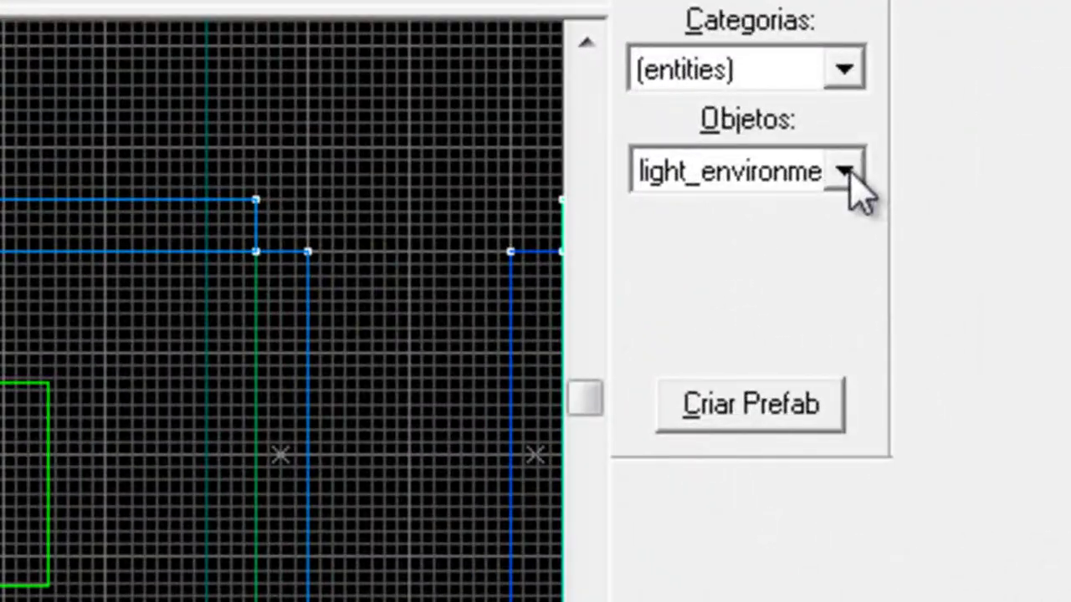
click(845, 171)
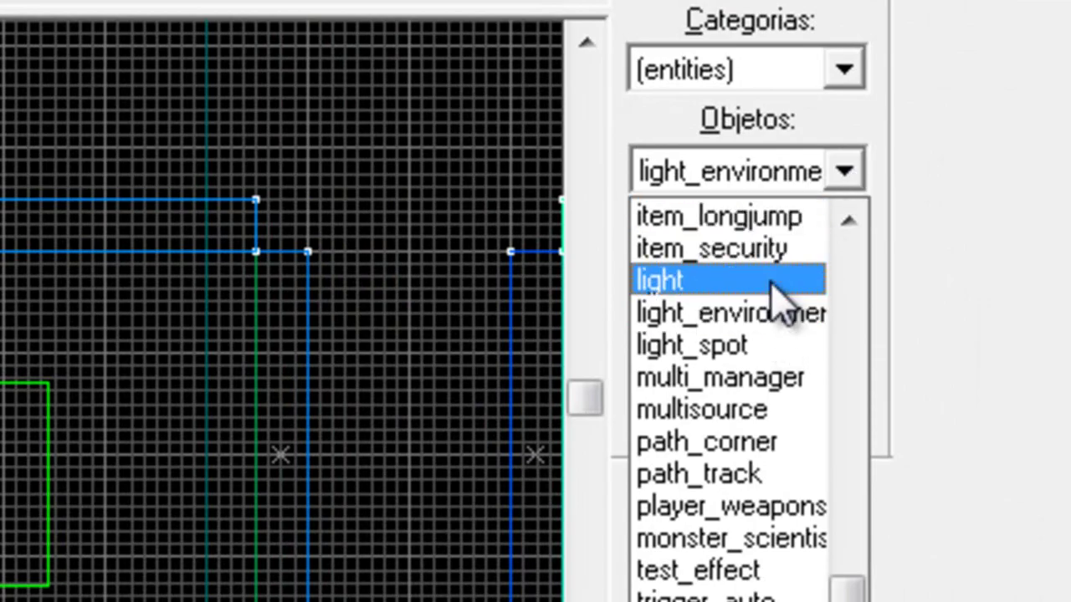
click(778, 281)
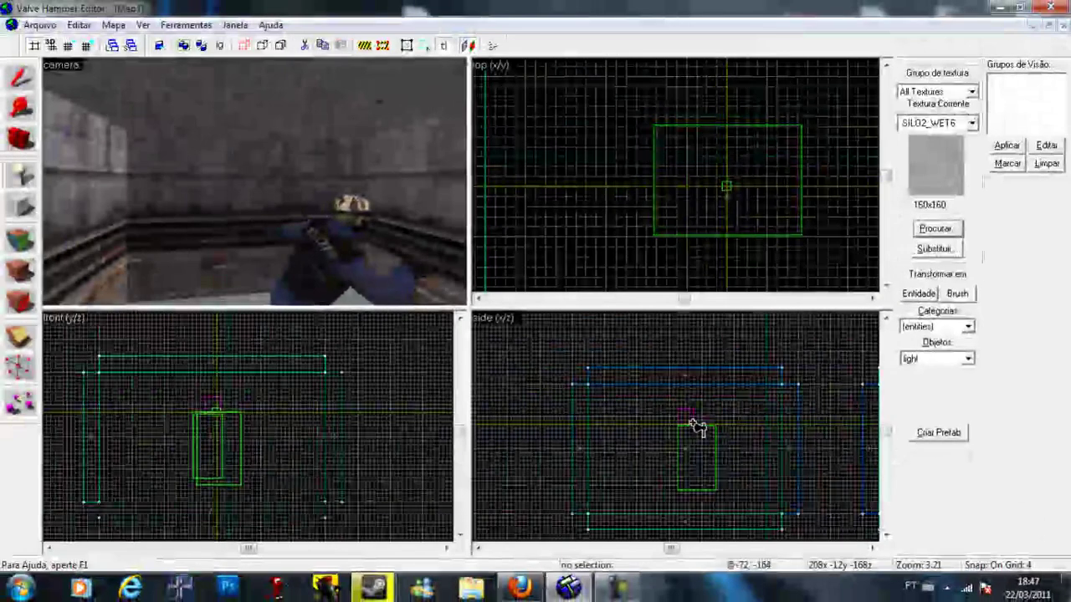
click(173, 405)
click(177, 403)
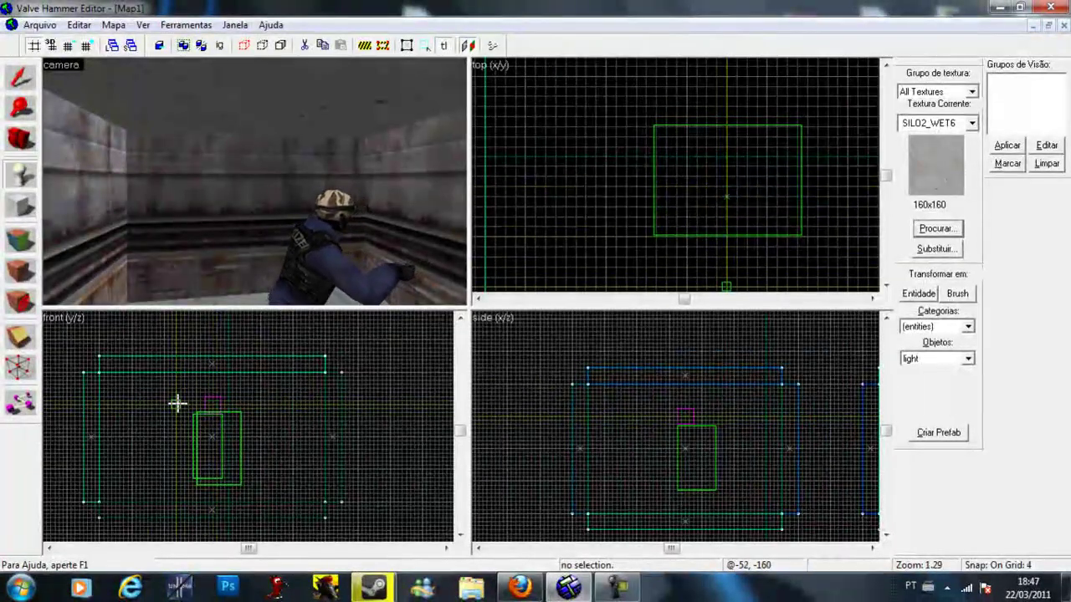
scroll(753, 212, down, 1)
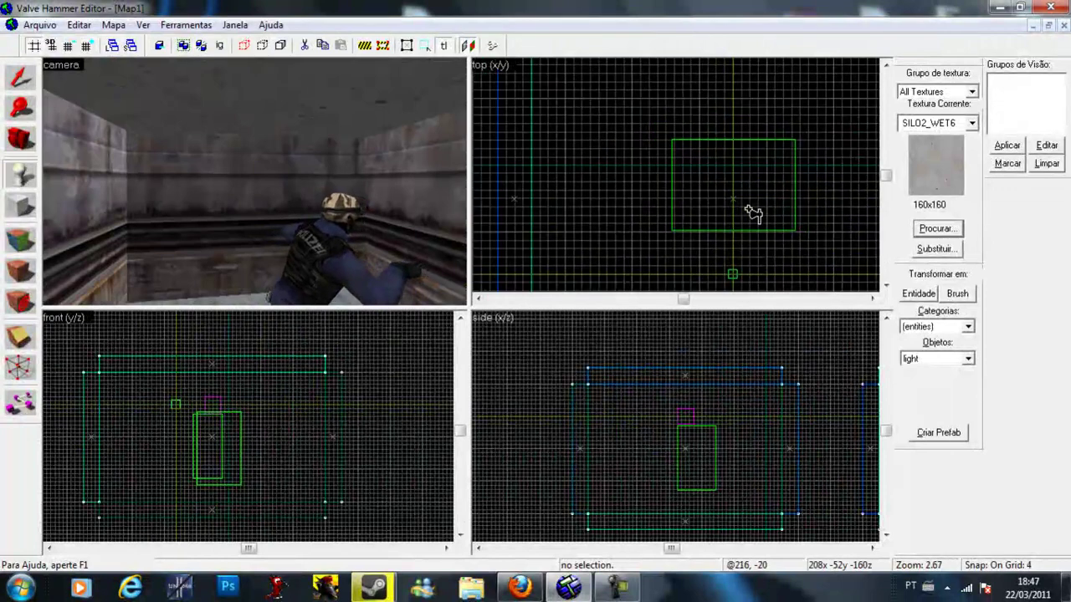
scroll(753, 212, down, 2)
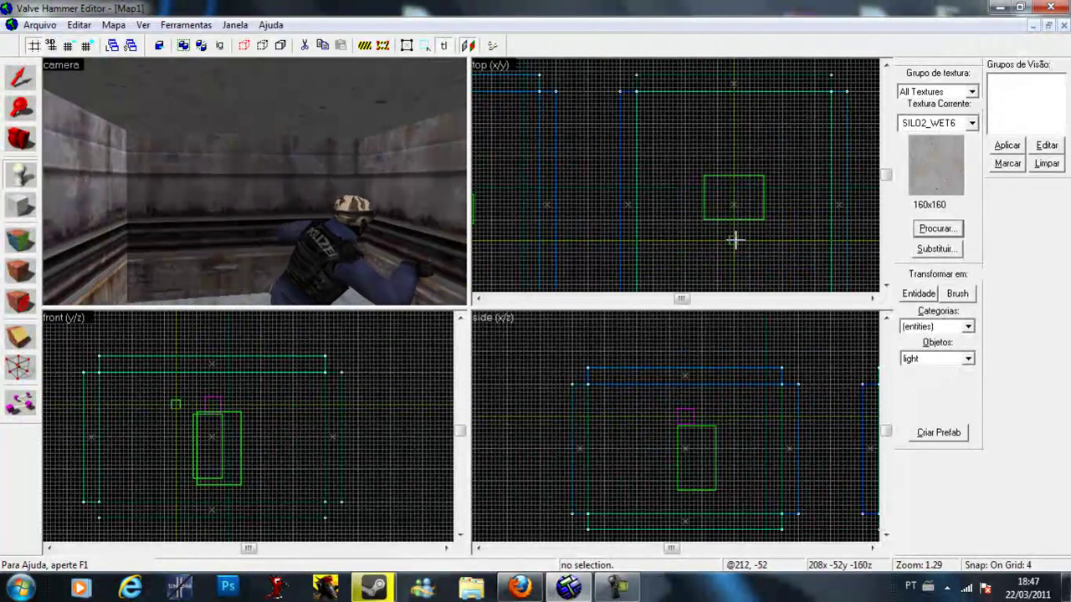
key(Return)
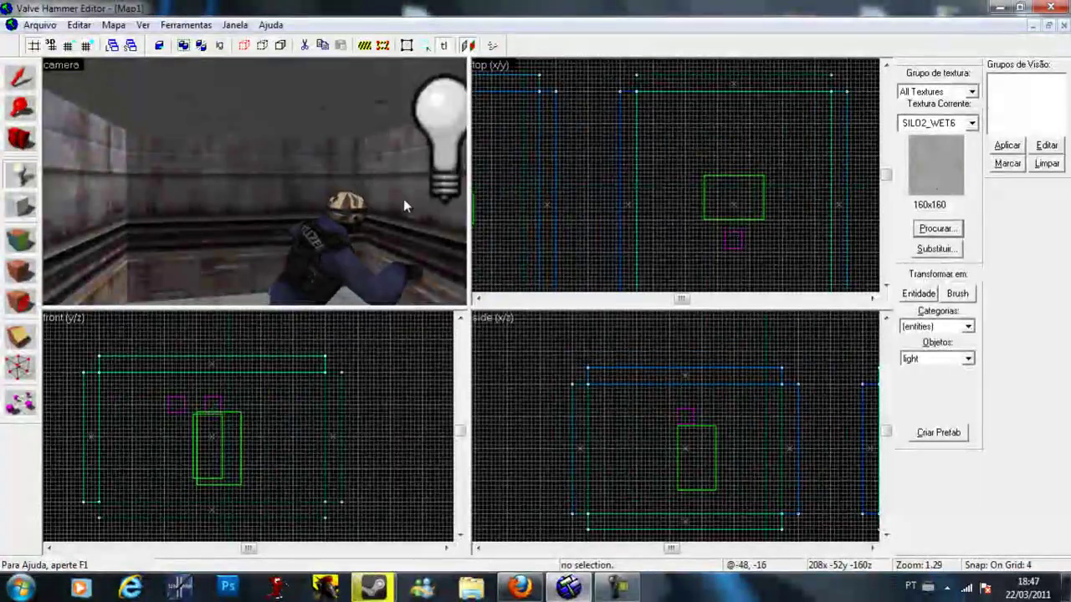
key(Right)
key(Right)
key(s)
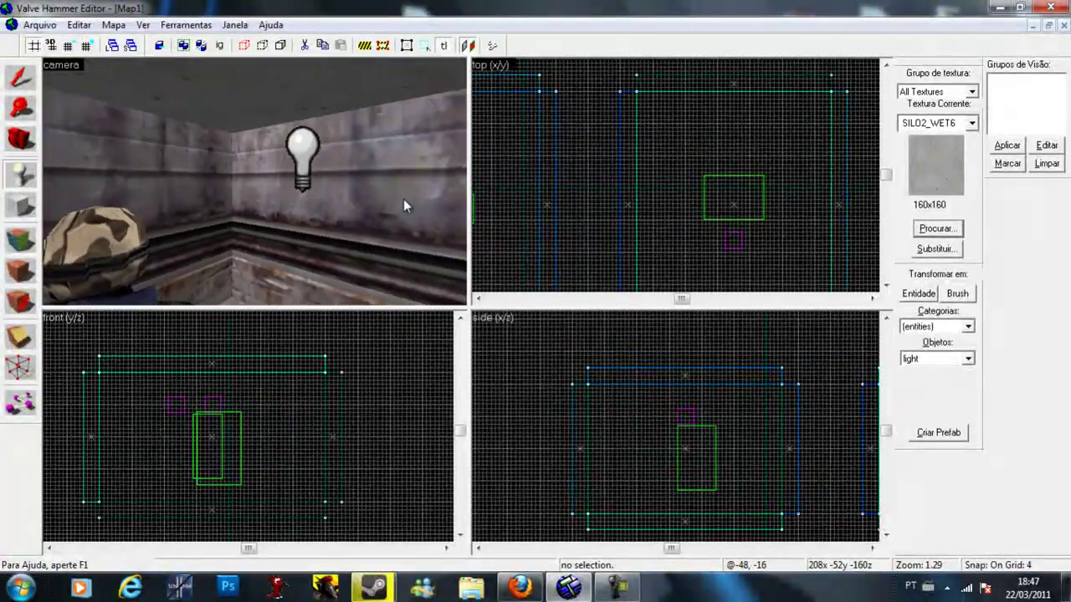
Examine the copied room's light entity, player start and solid ceiling in the camera view, moving out towards the sky-lit room.
key(w)
key(Up)
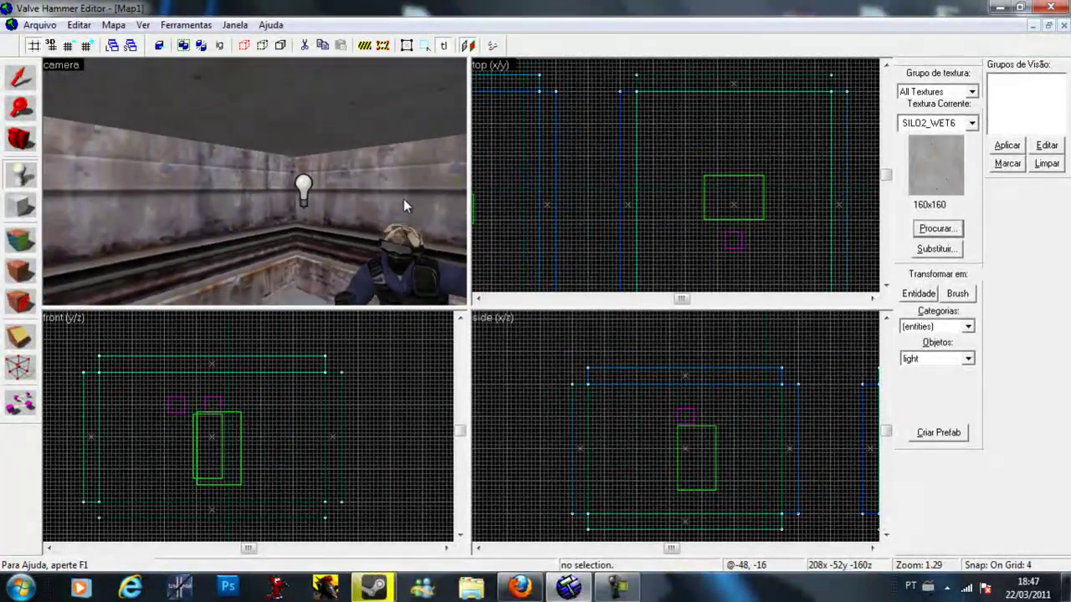
key(Right)
key(s)
key(Right)
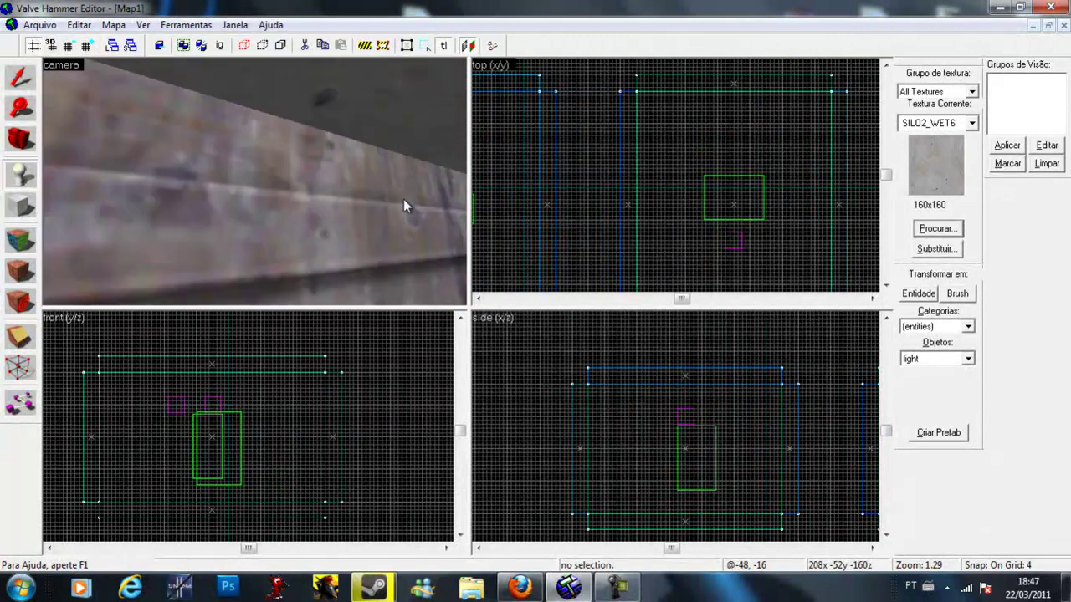
key(w)
key(s)
key(Right)
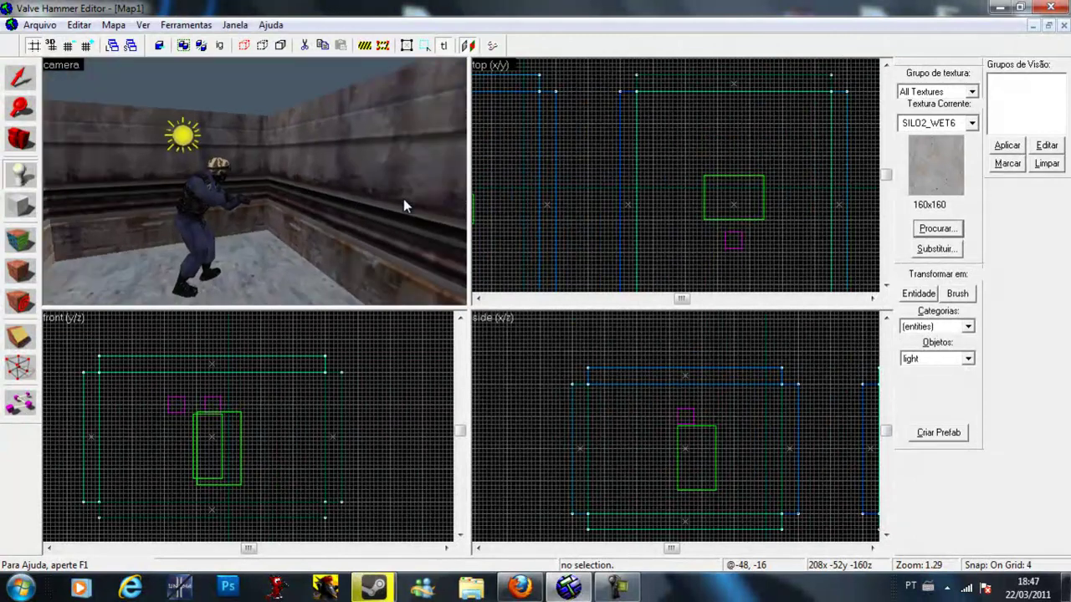
Compare the sky-lit room's light_environment and player start with the copied room's light entity from several camera positions.
key(w)
key(Right)
key(w)
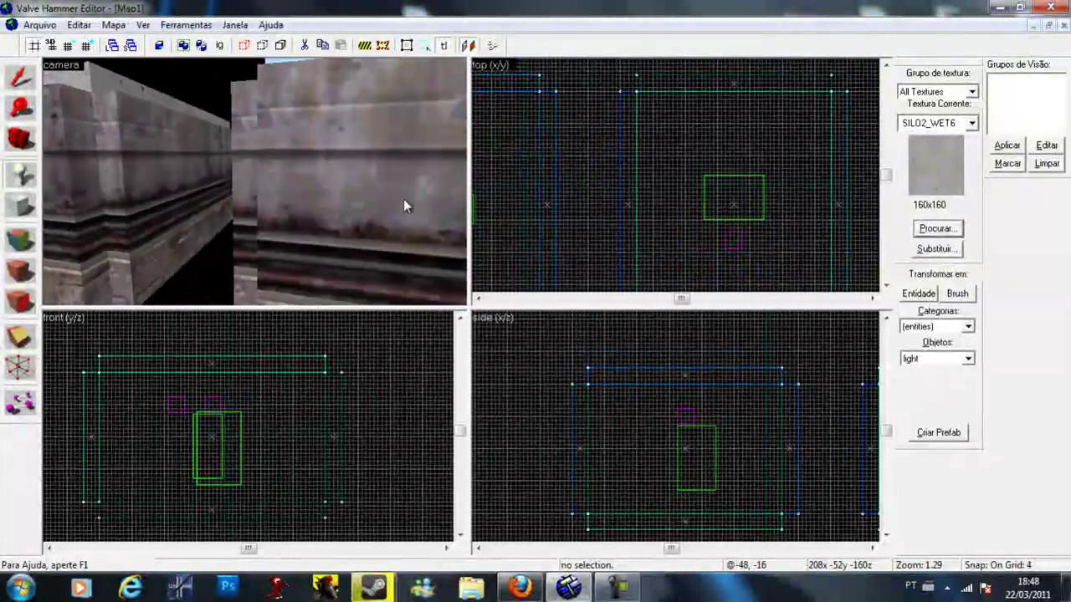
key(w)
key(s)
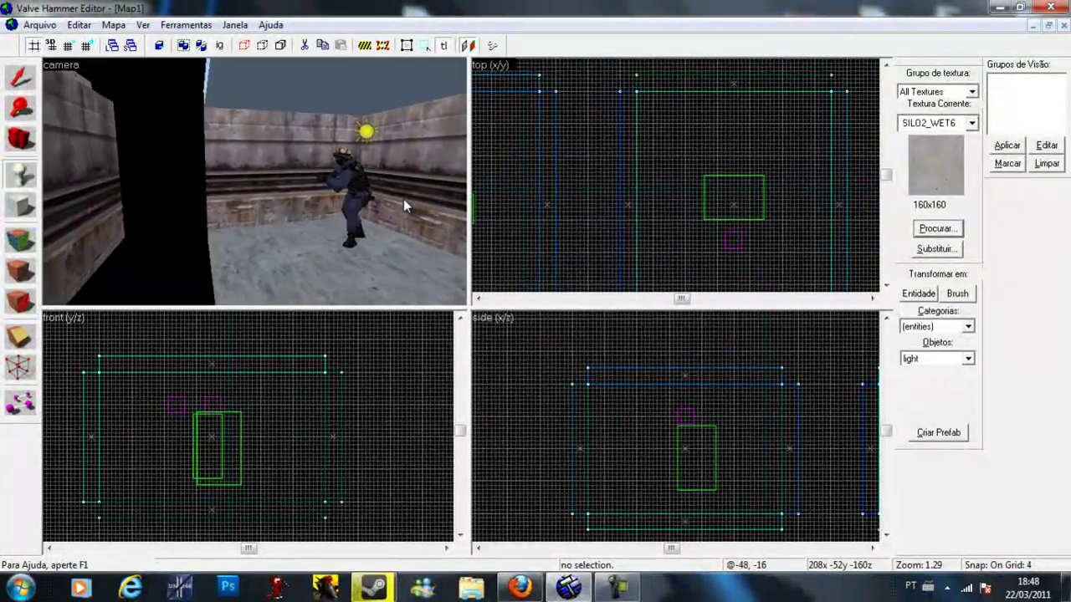
key(w)
key(s)
key(s)
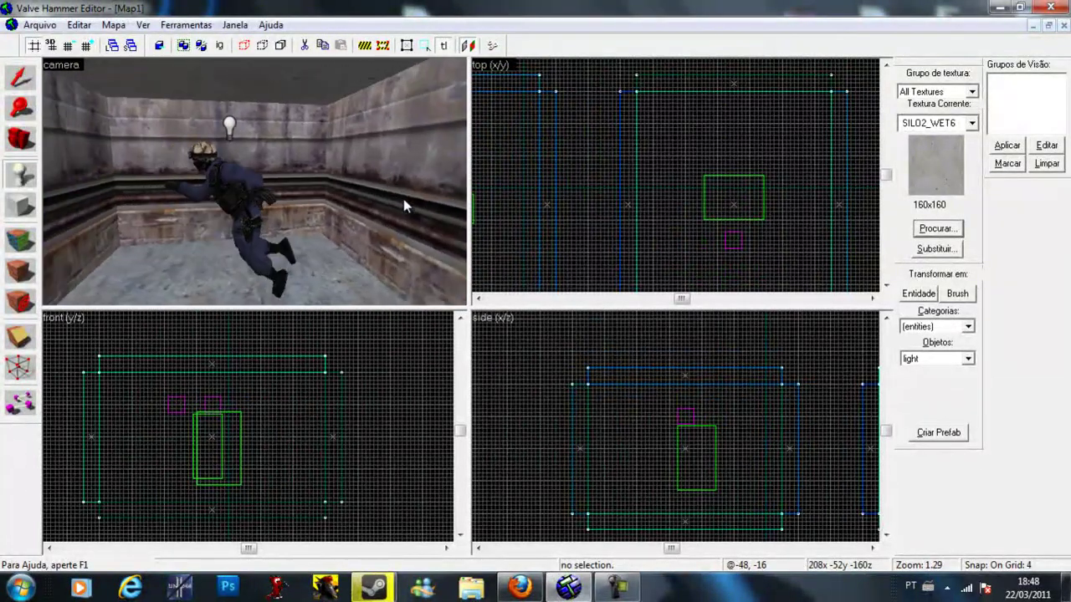
key(w)
key(w)
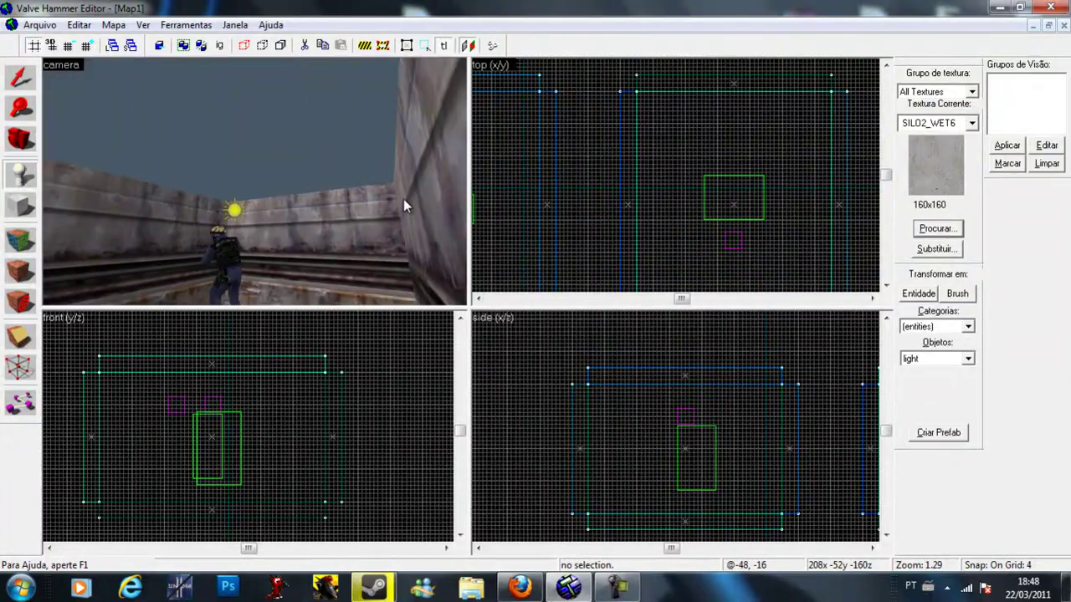
key(s)
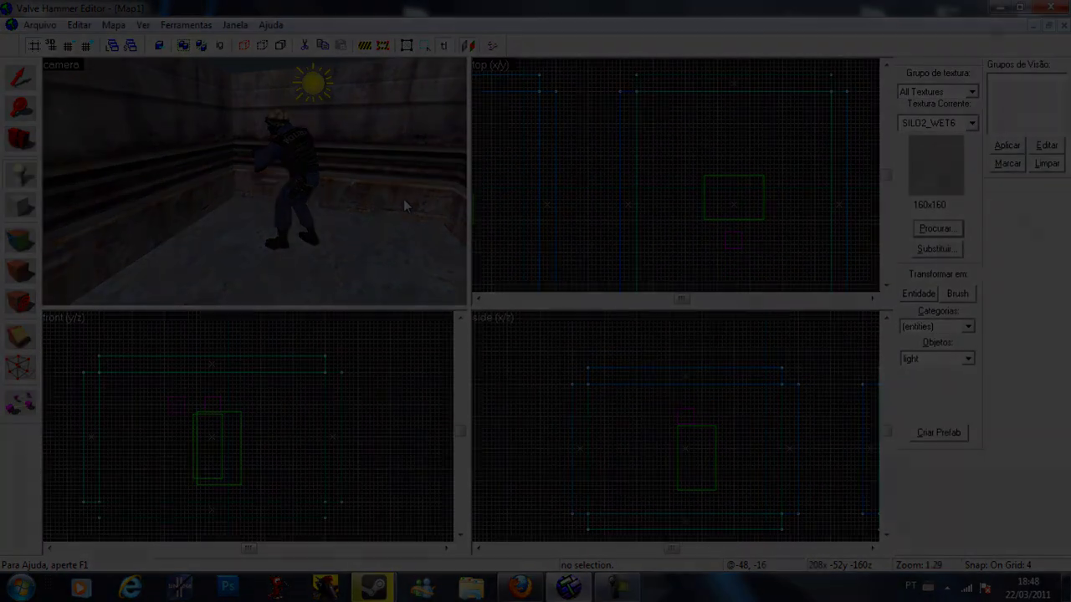